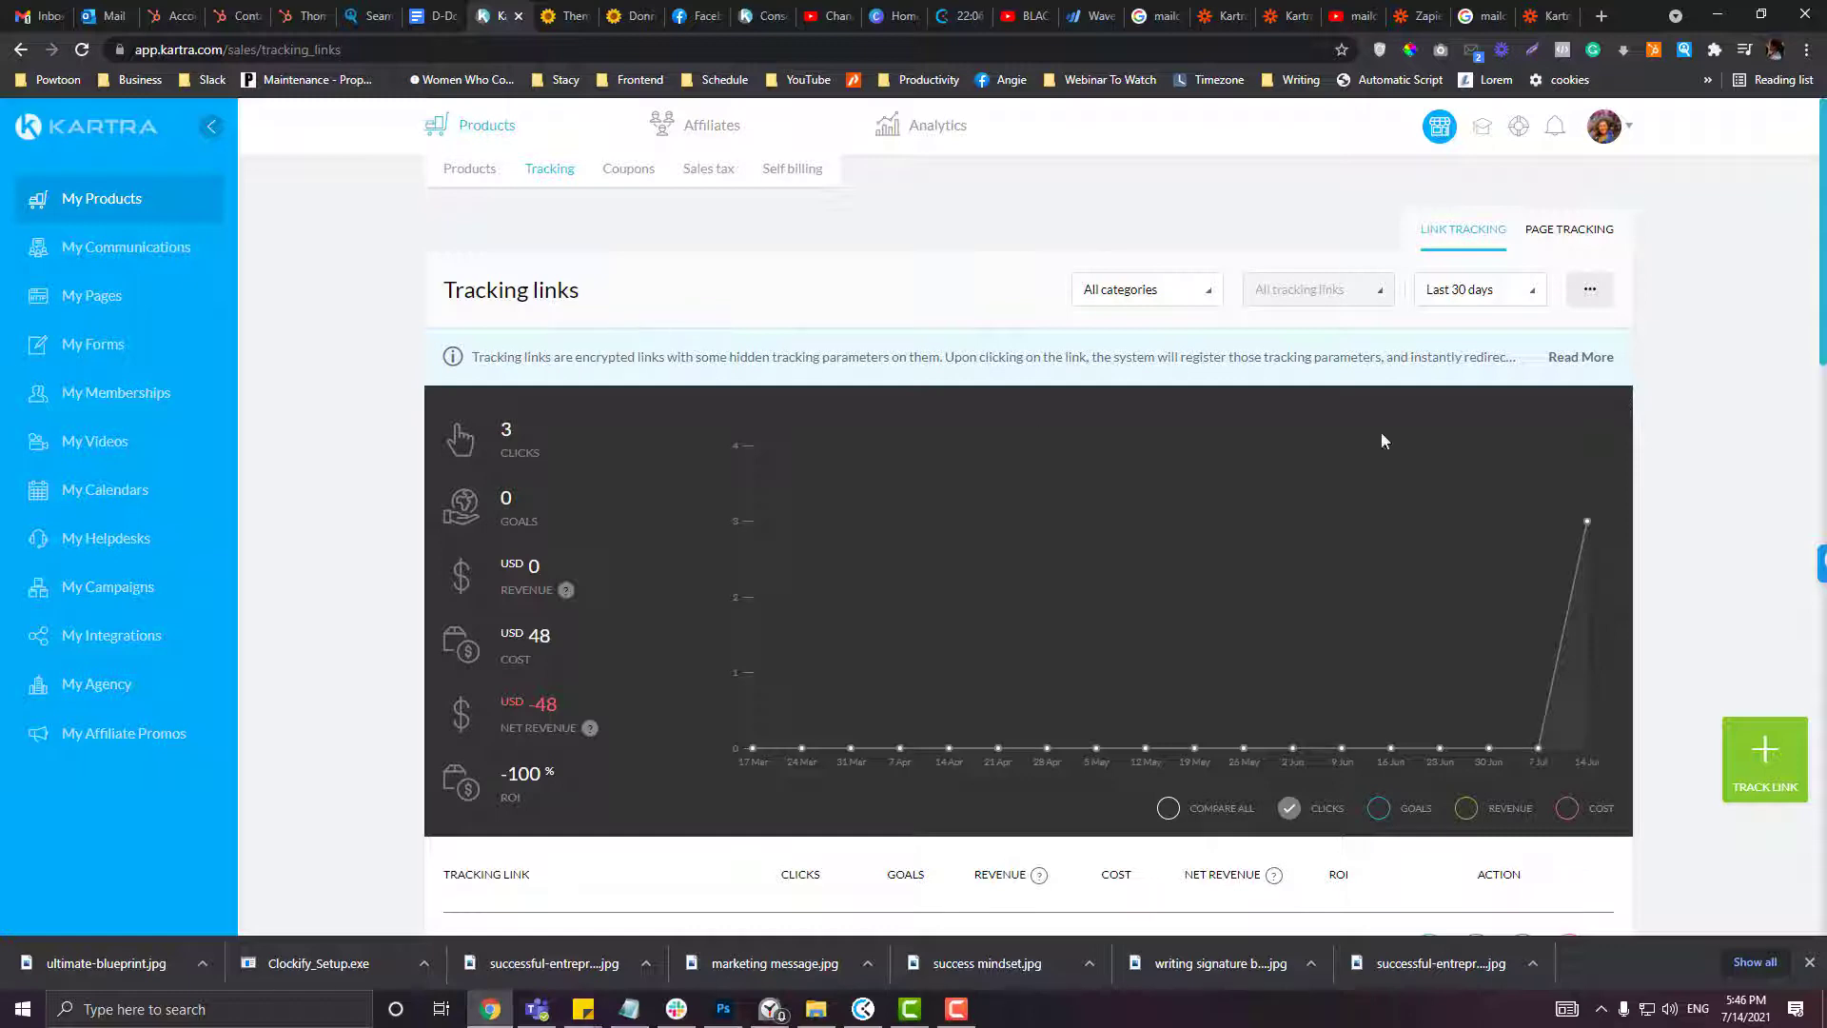
# Step: Switch to external-page tracking and back, then scroll through the tracking links overview
pyautogui.click(1575, 249)
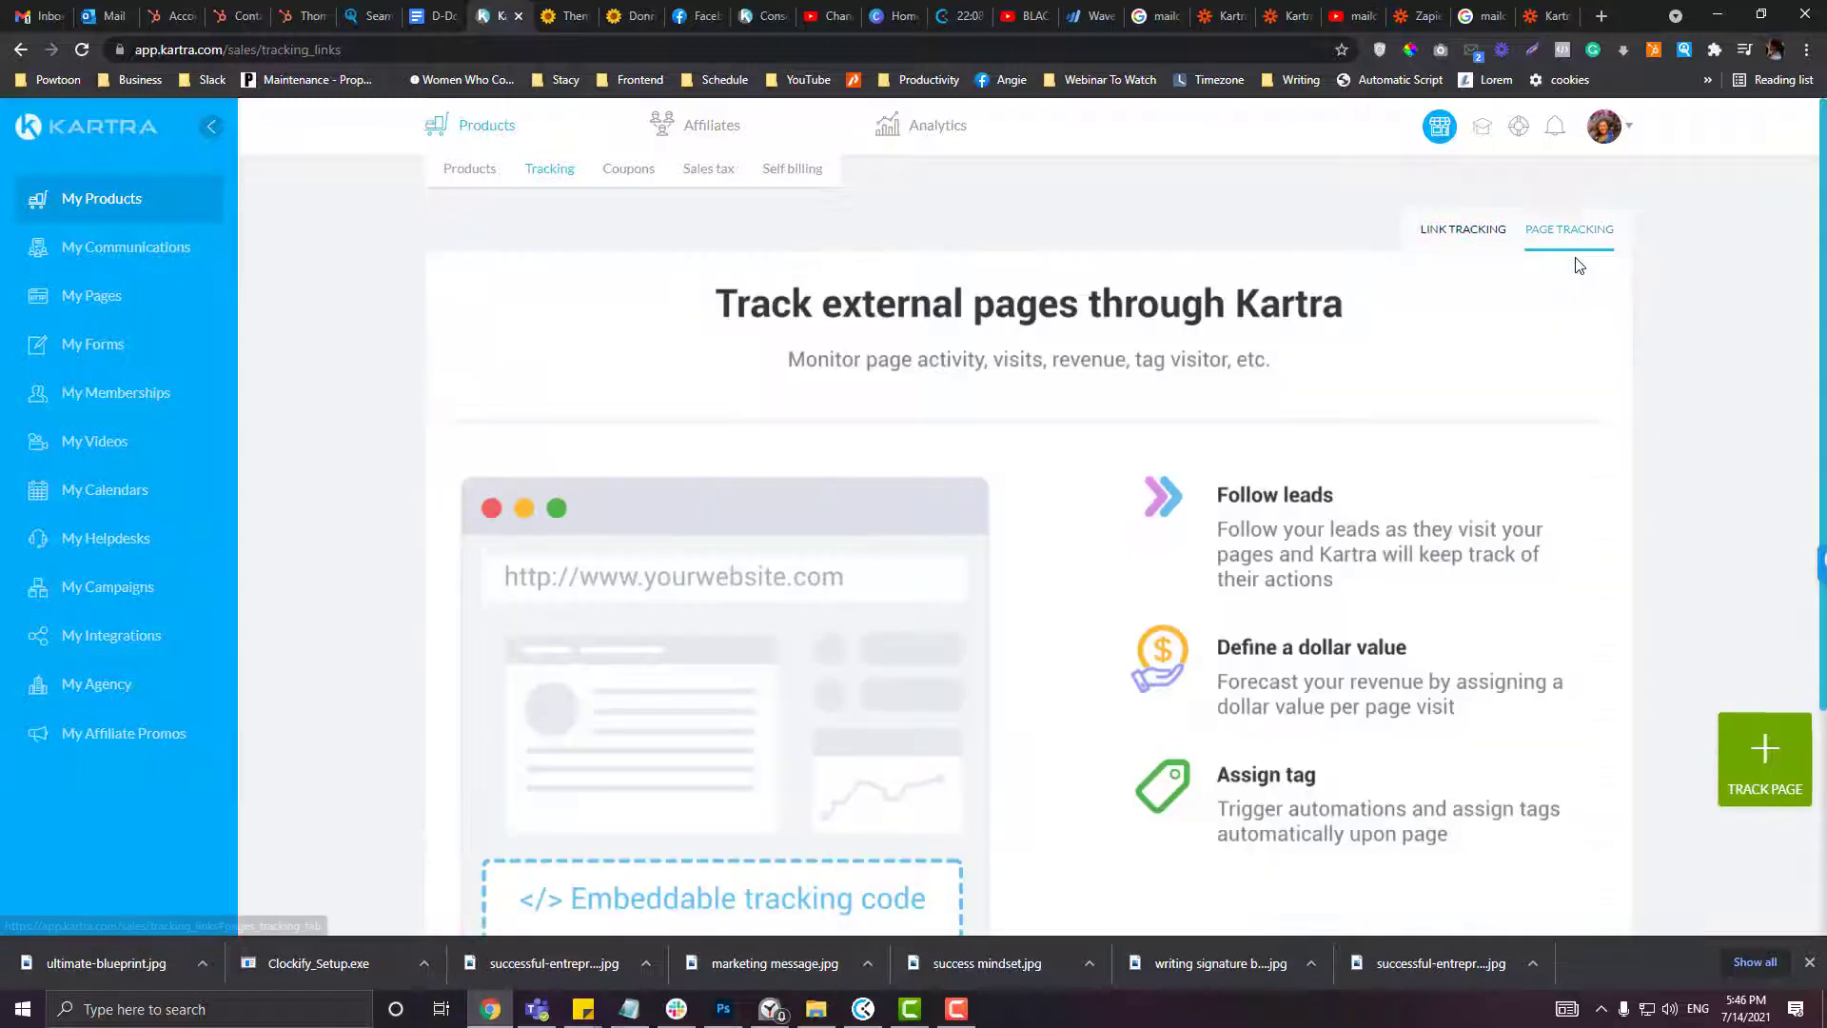
pyautogui.click(1462, 250)
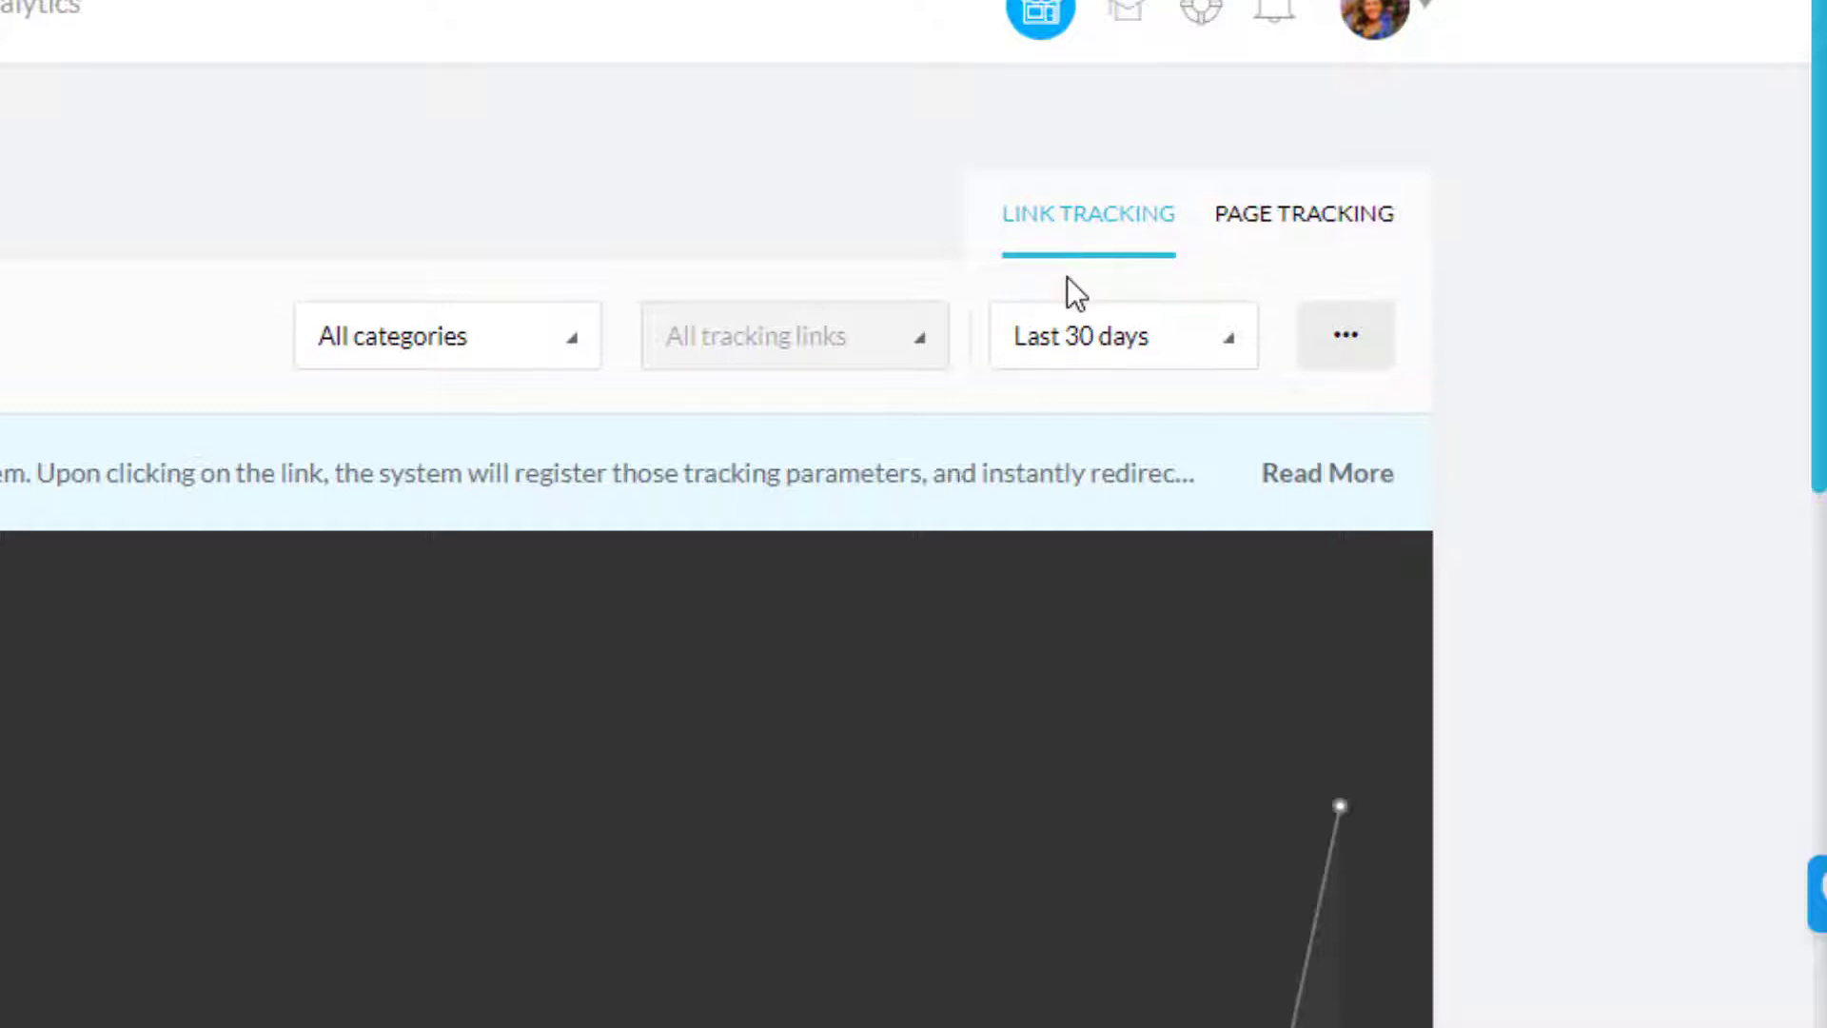
pyautogui.scroll(-2, 1068, 286)
pyautogui.scroll(2, 1070, 278)
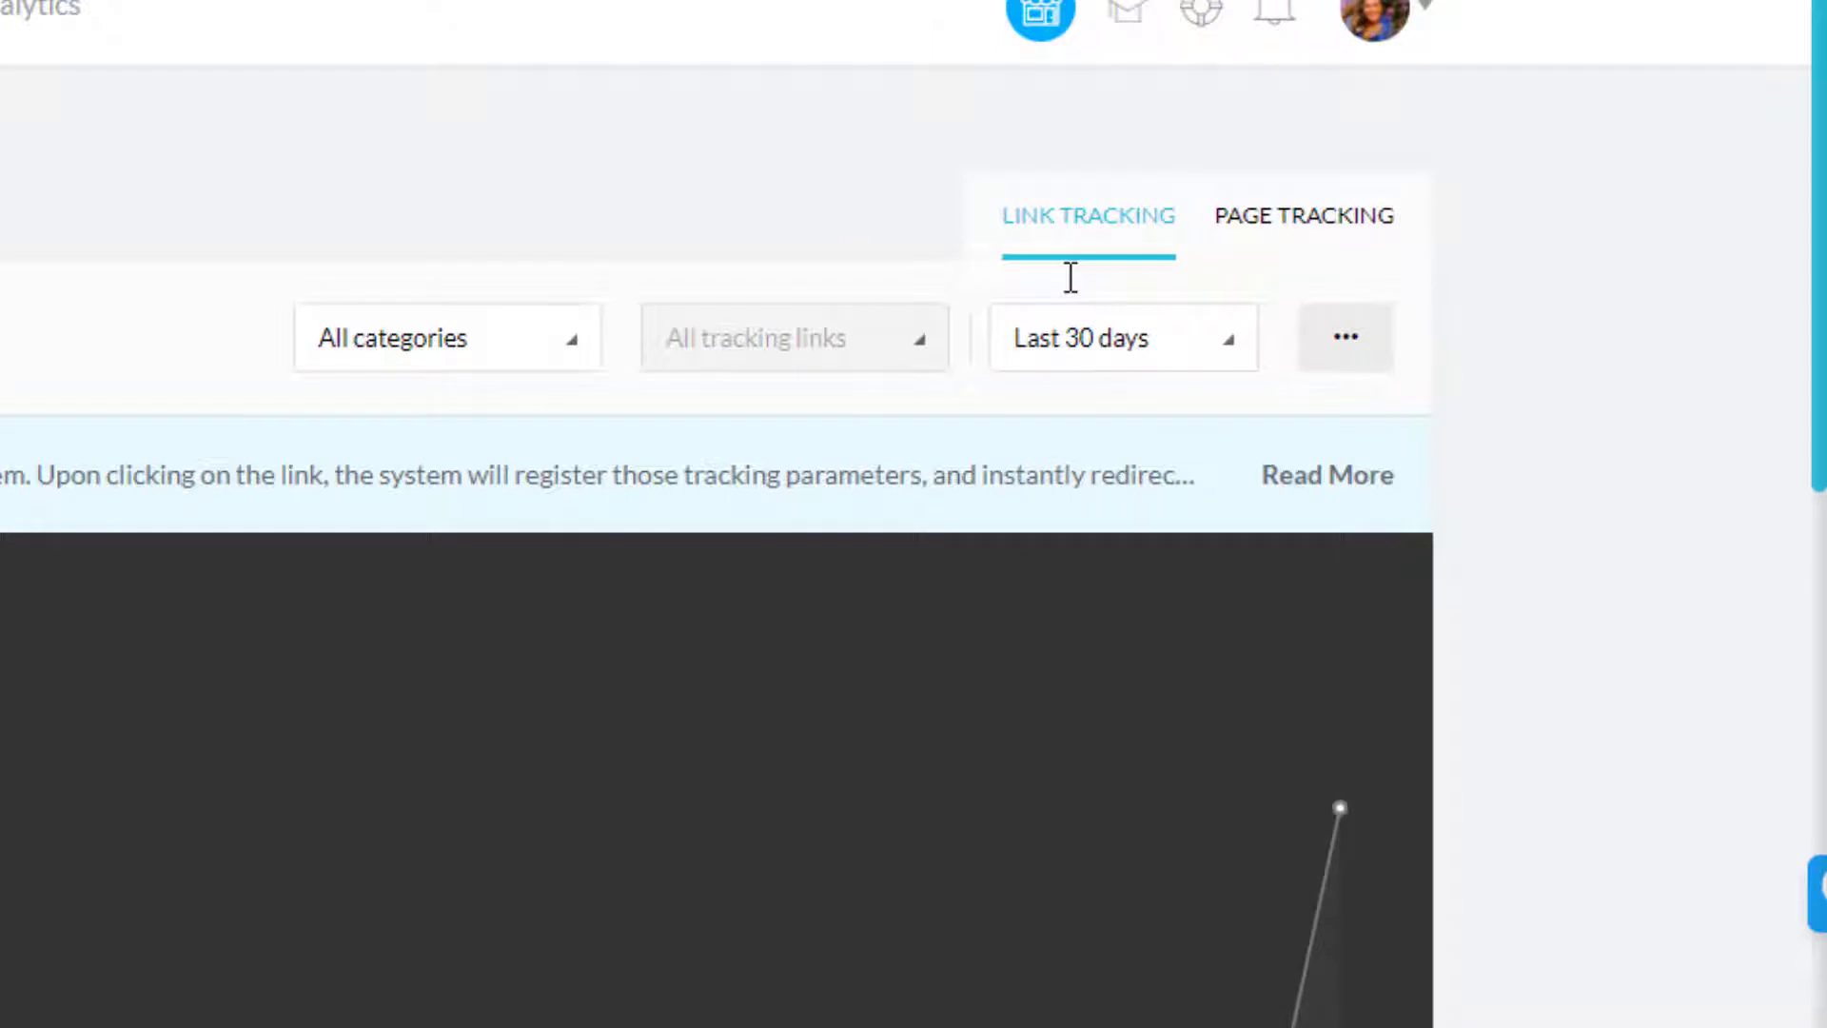
pyautogui.scroll(-1, 1071, 278)
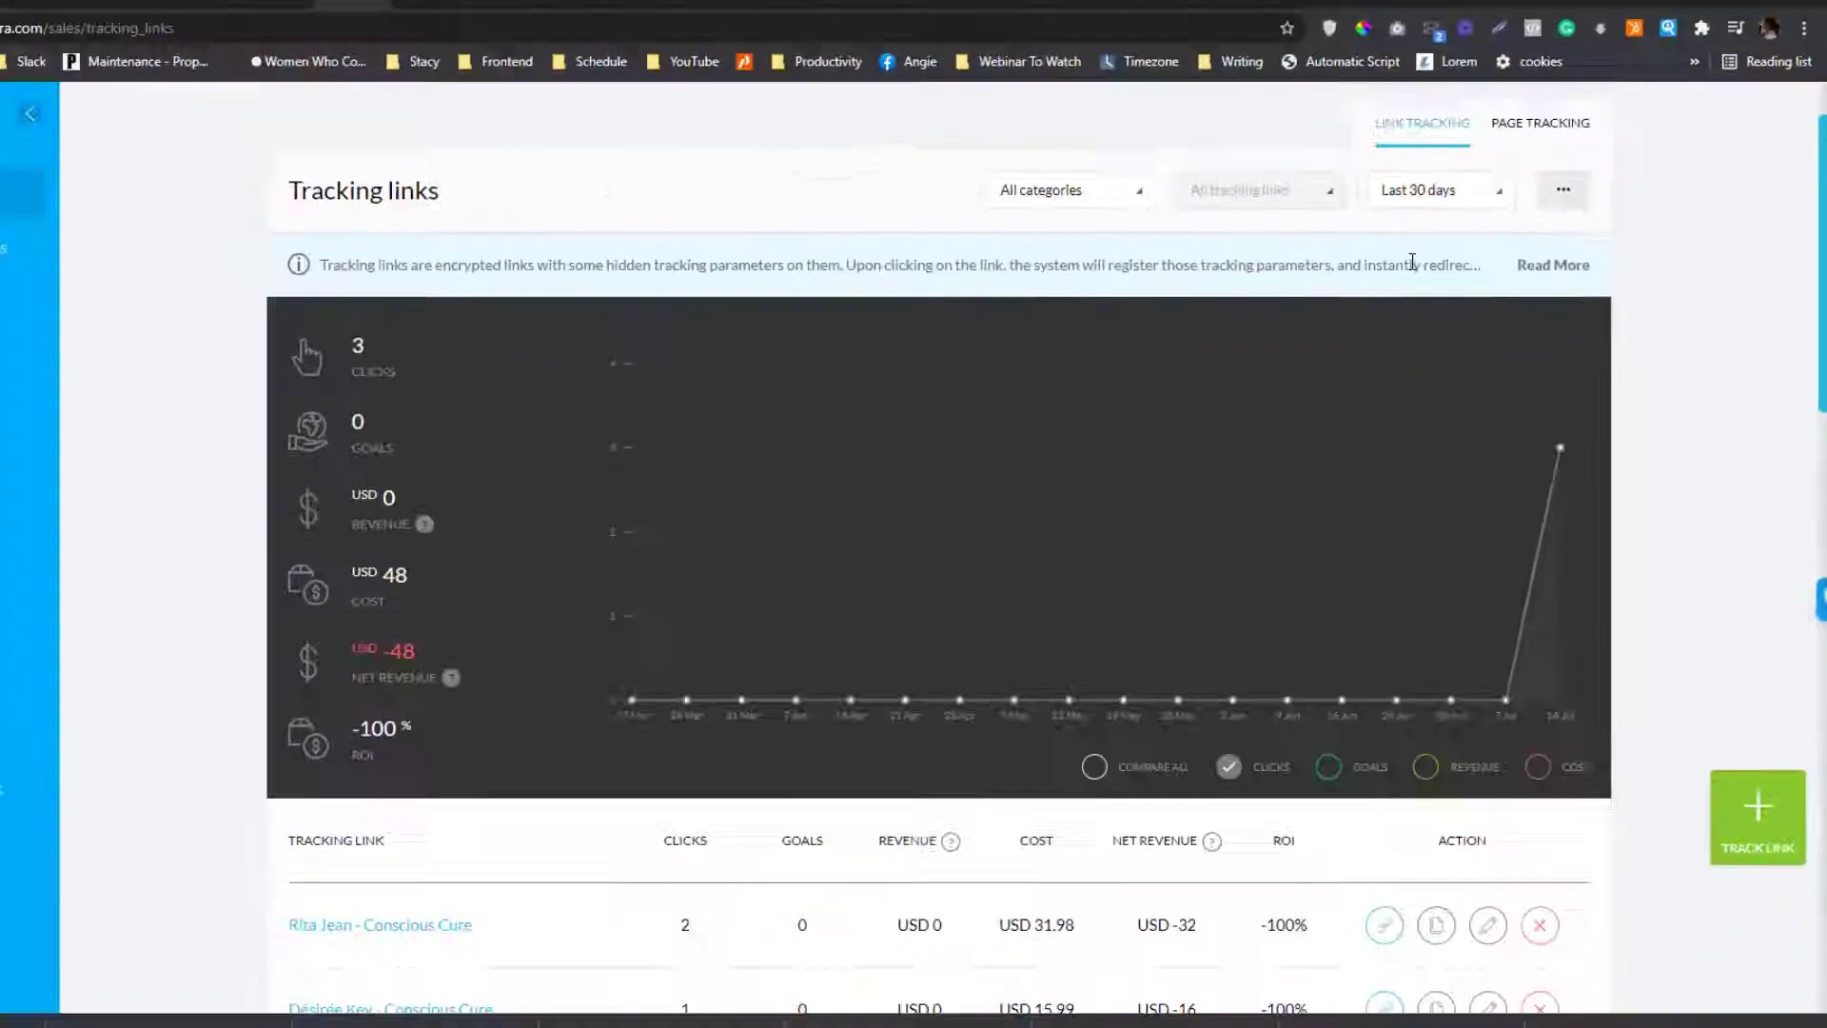
pyautogui.scroll(1, 1412, 262)
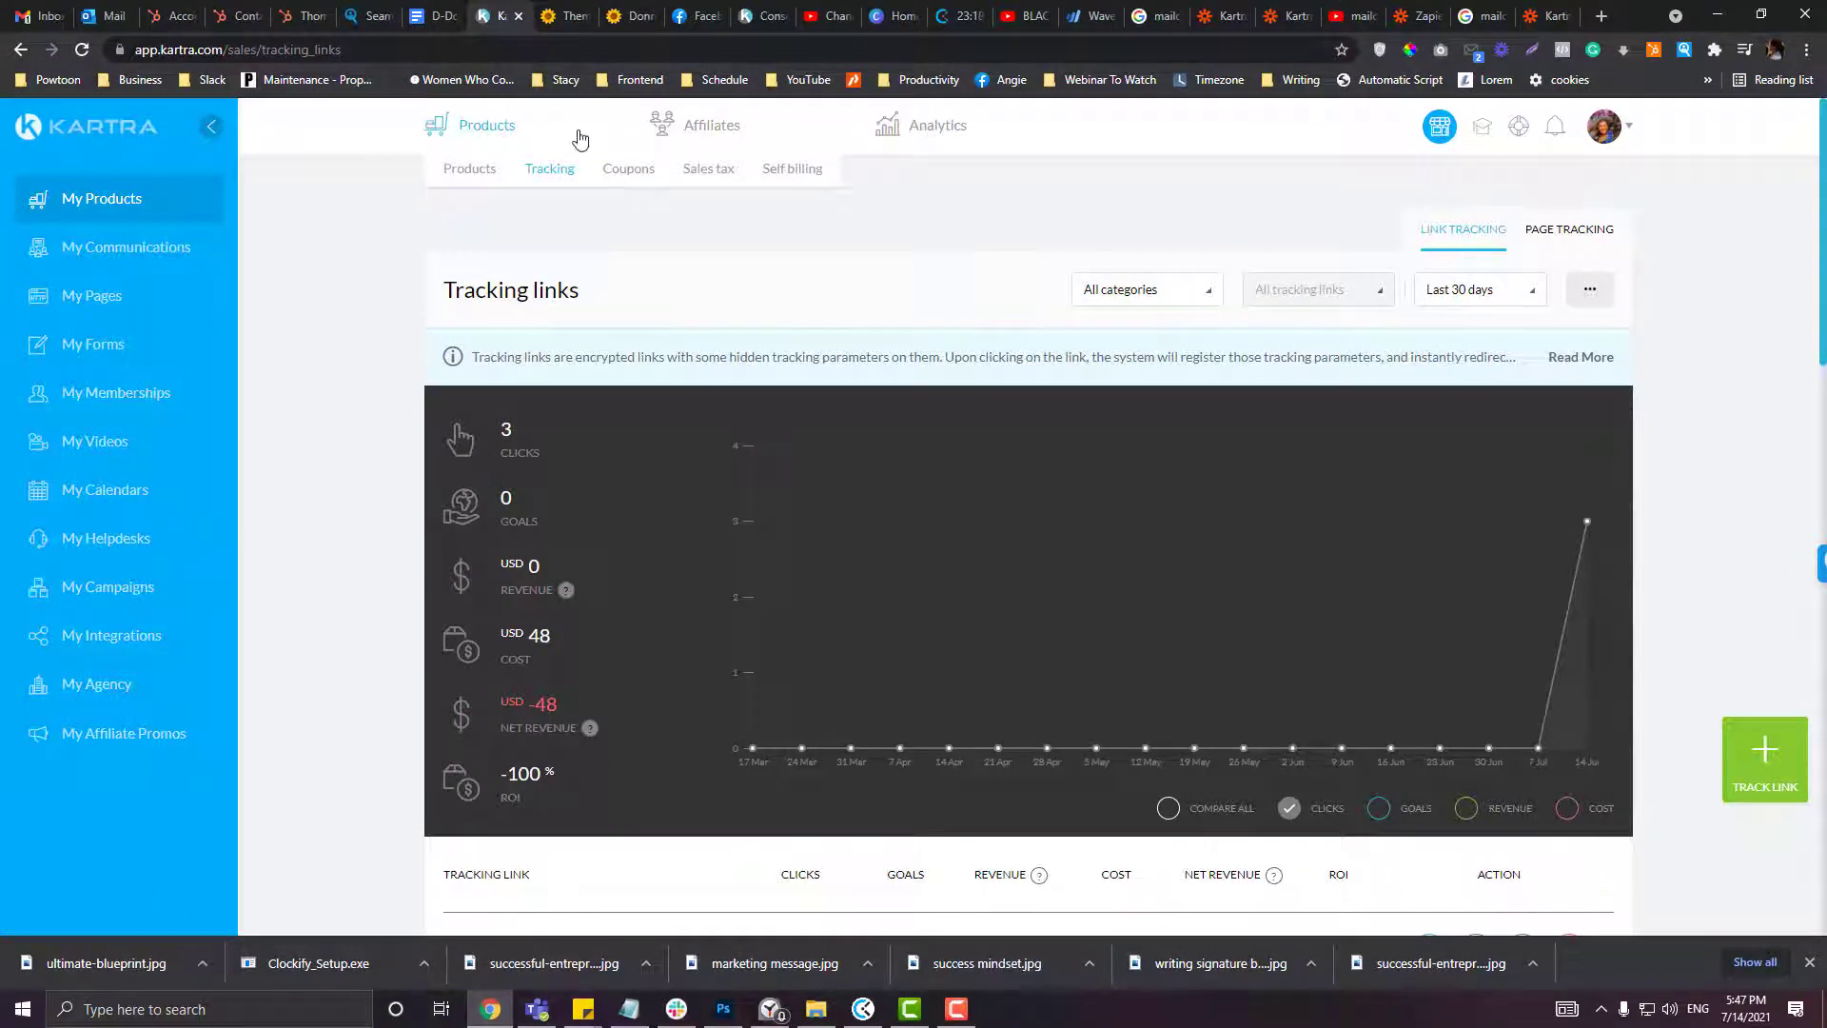
pyautogui.scroll(-1, 762, 260)
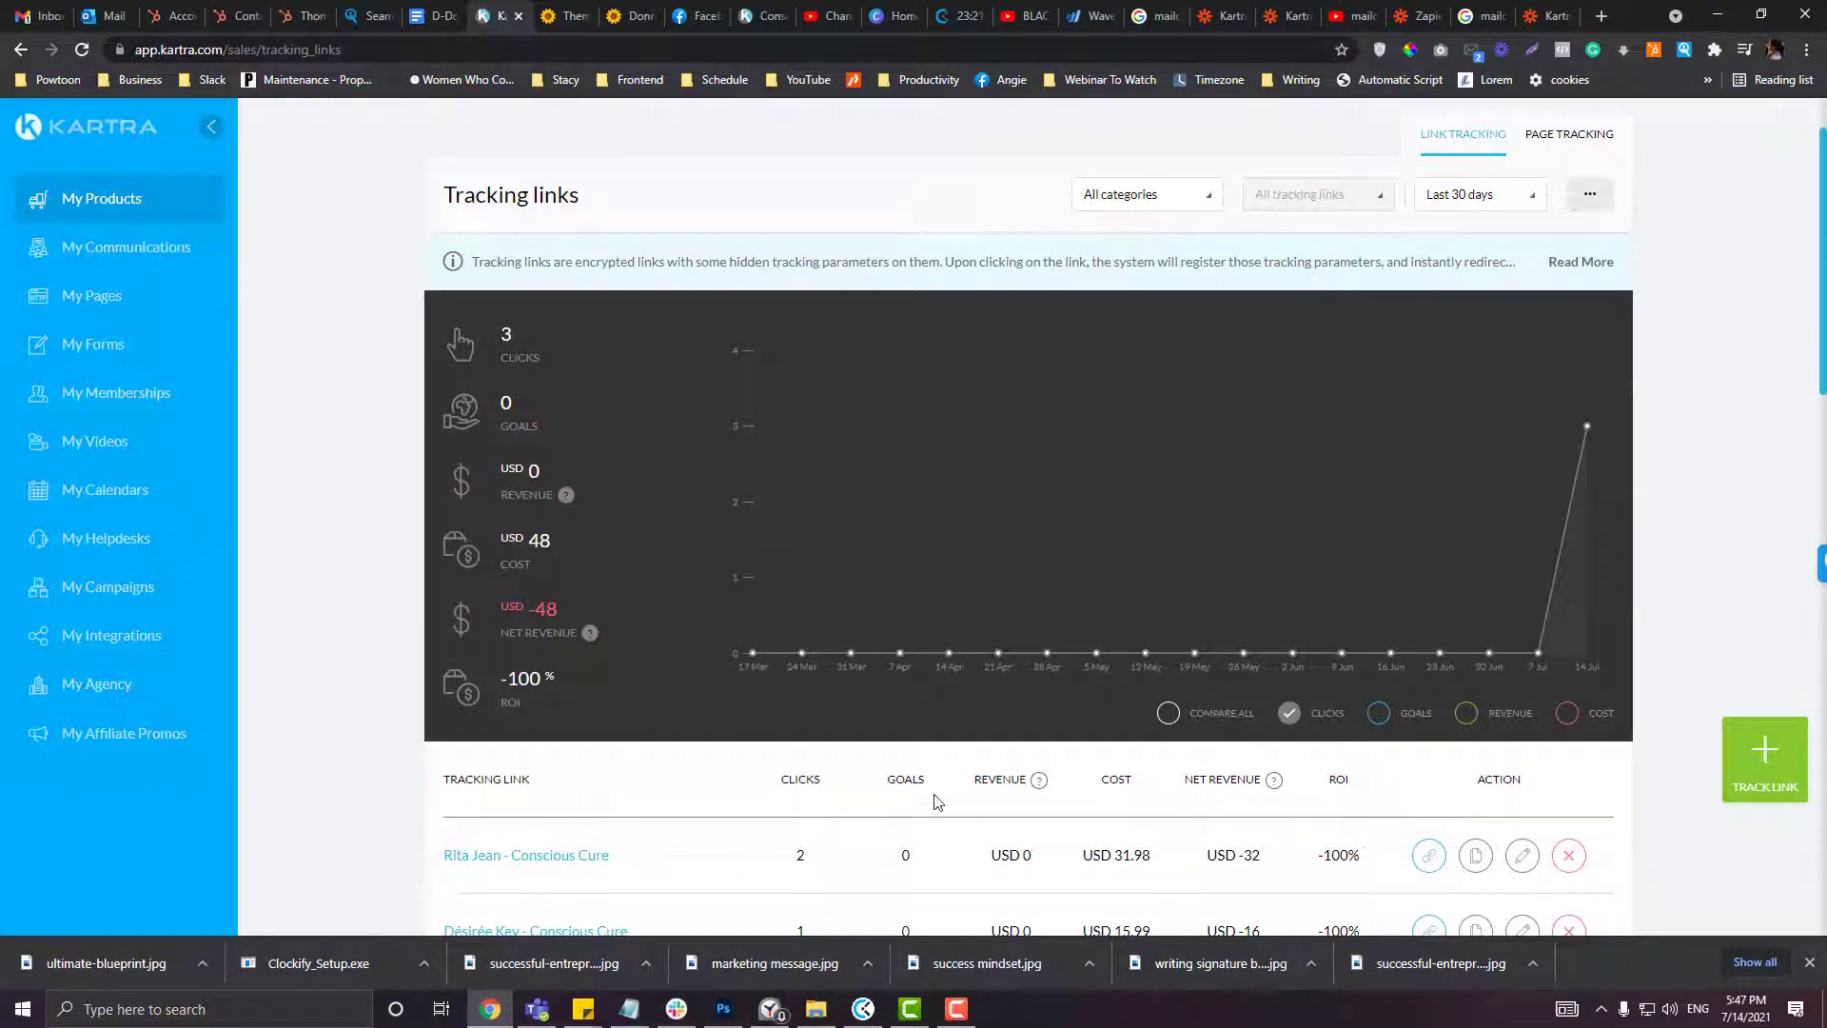
pyautogui.scroll(1, 968, 666)
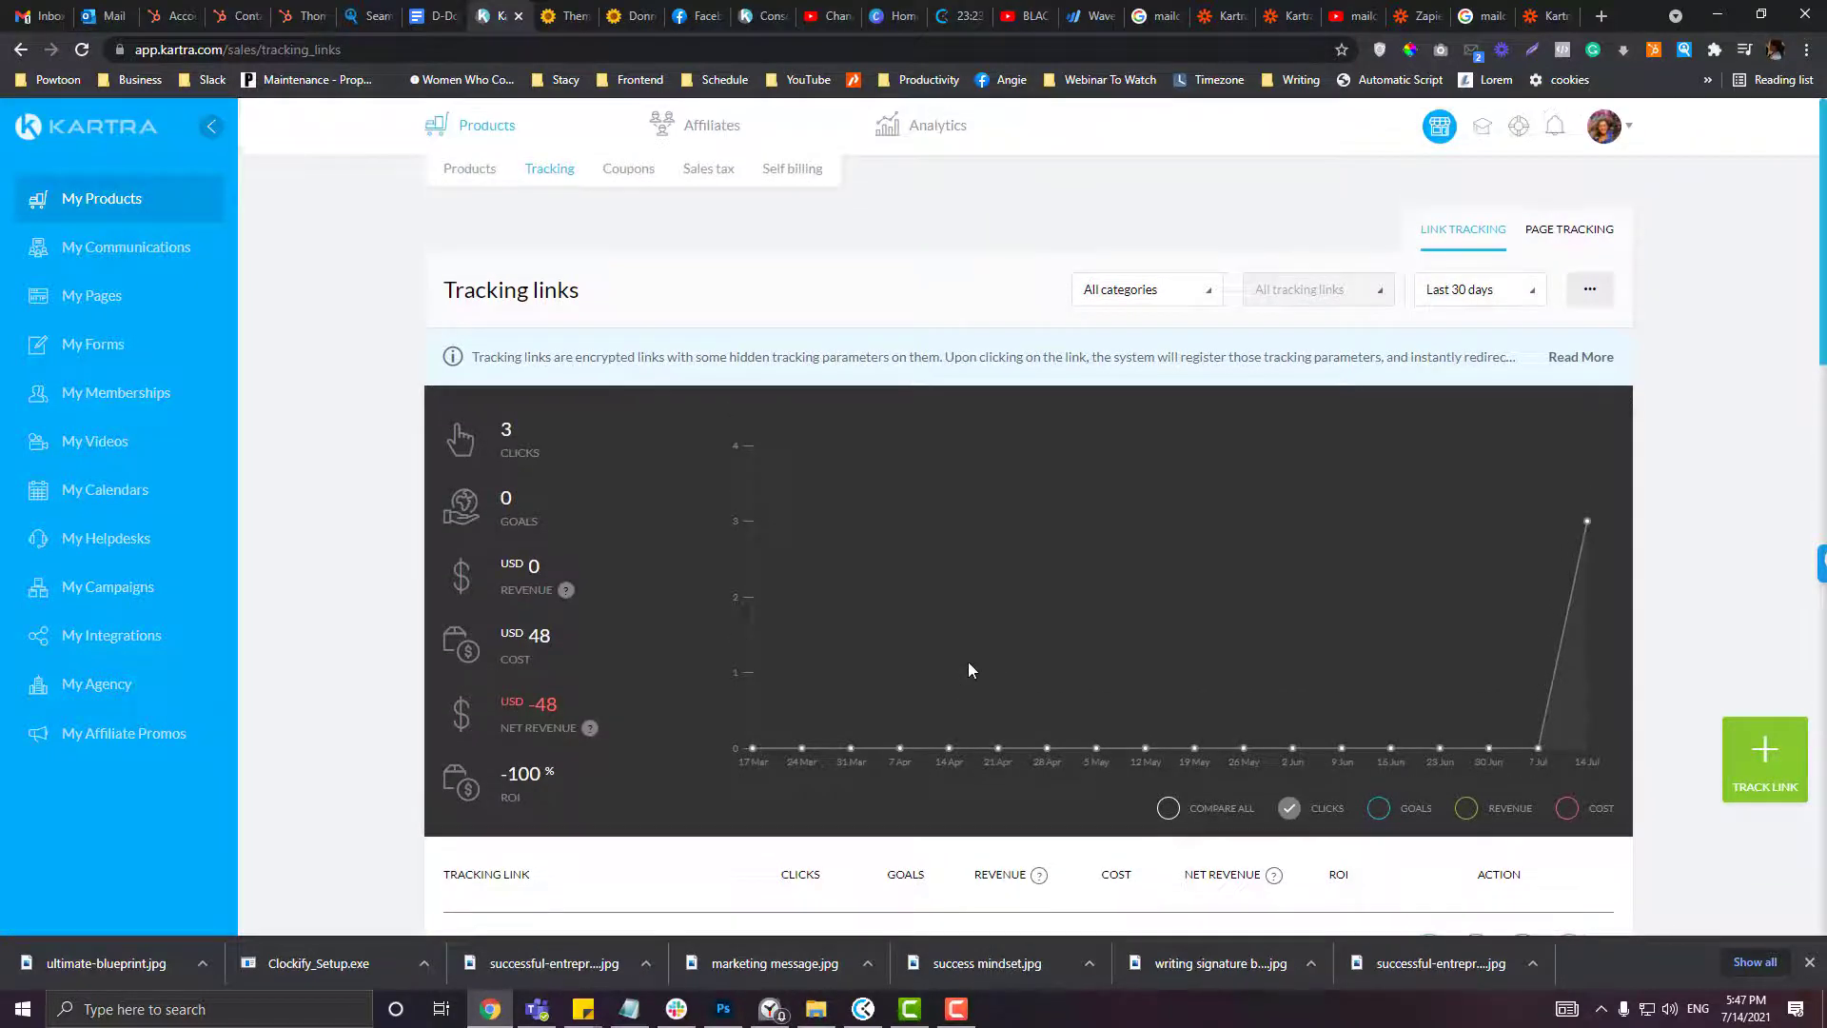
pyautogui.scroll(-1, 968, 670)
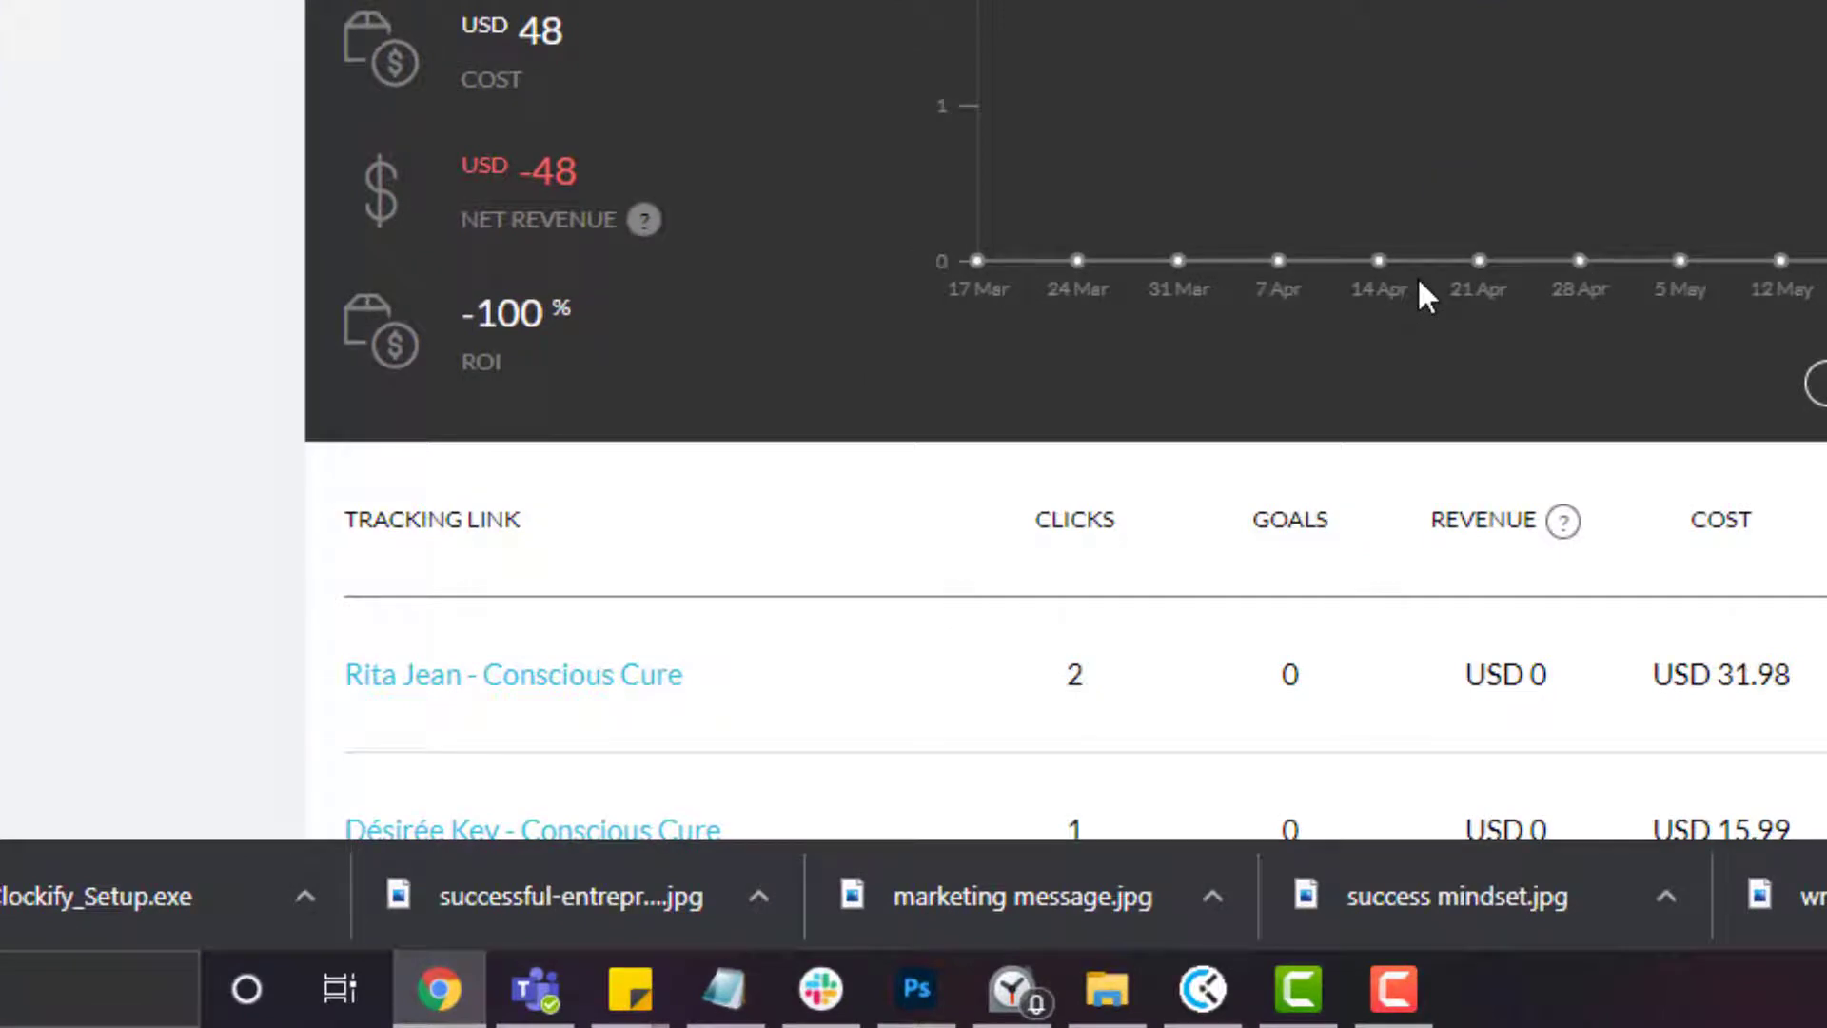
pyautogui.scroll(1, 1418, 276)
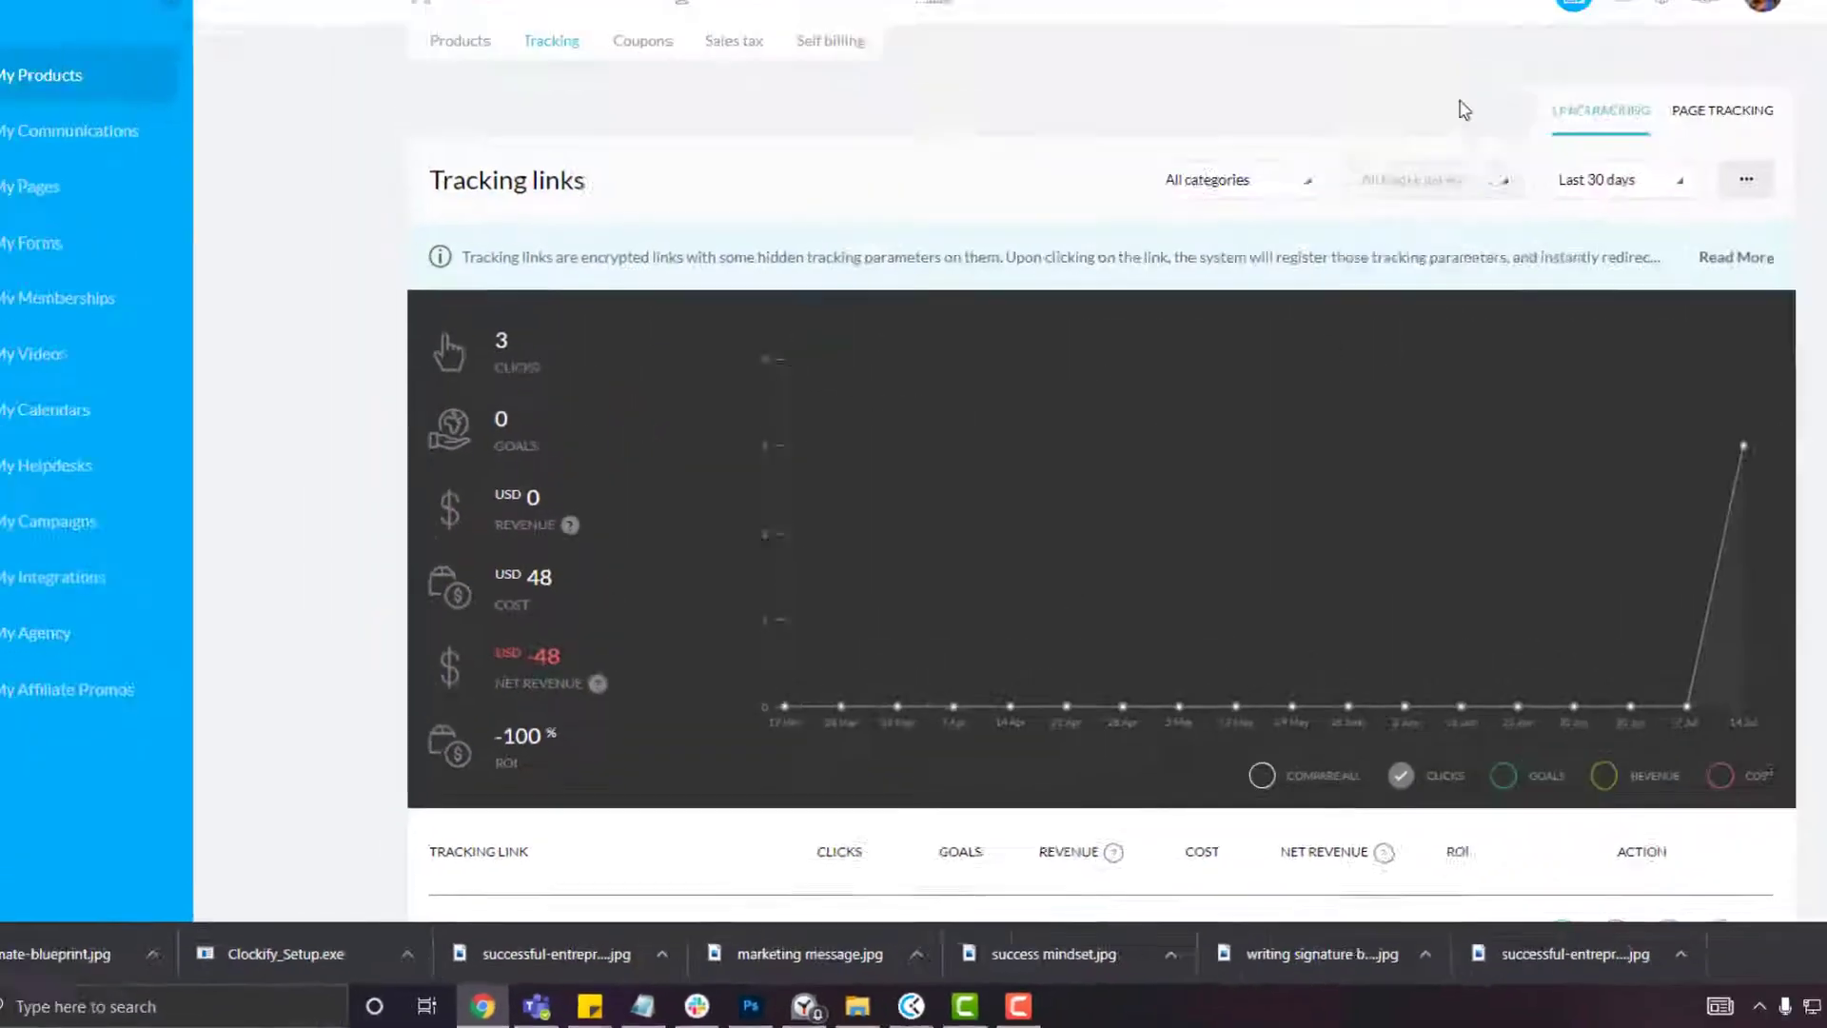
# Step: Review the external pages tracking view, then return to the tracking links overview
pyautogui.click(1674, 122)
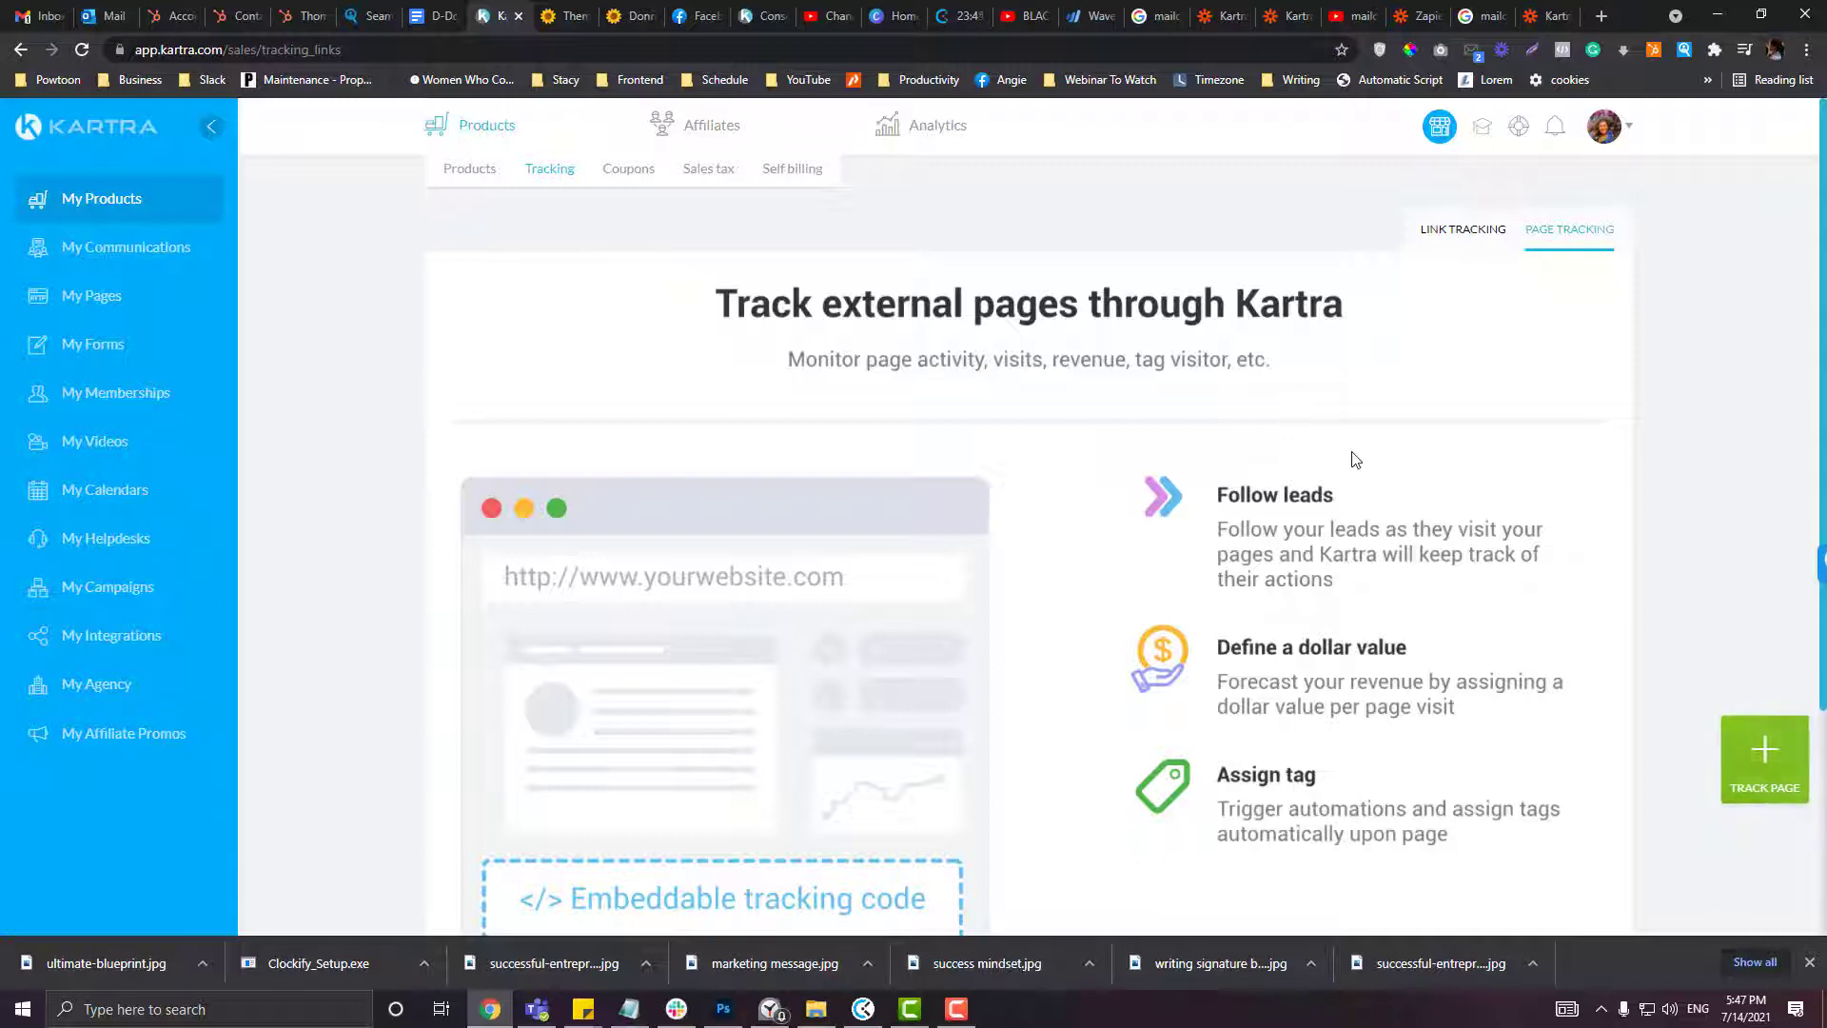
pyautogui.scroll(-1, 1356, 460)
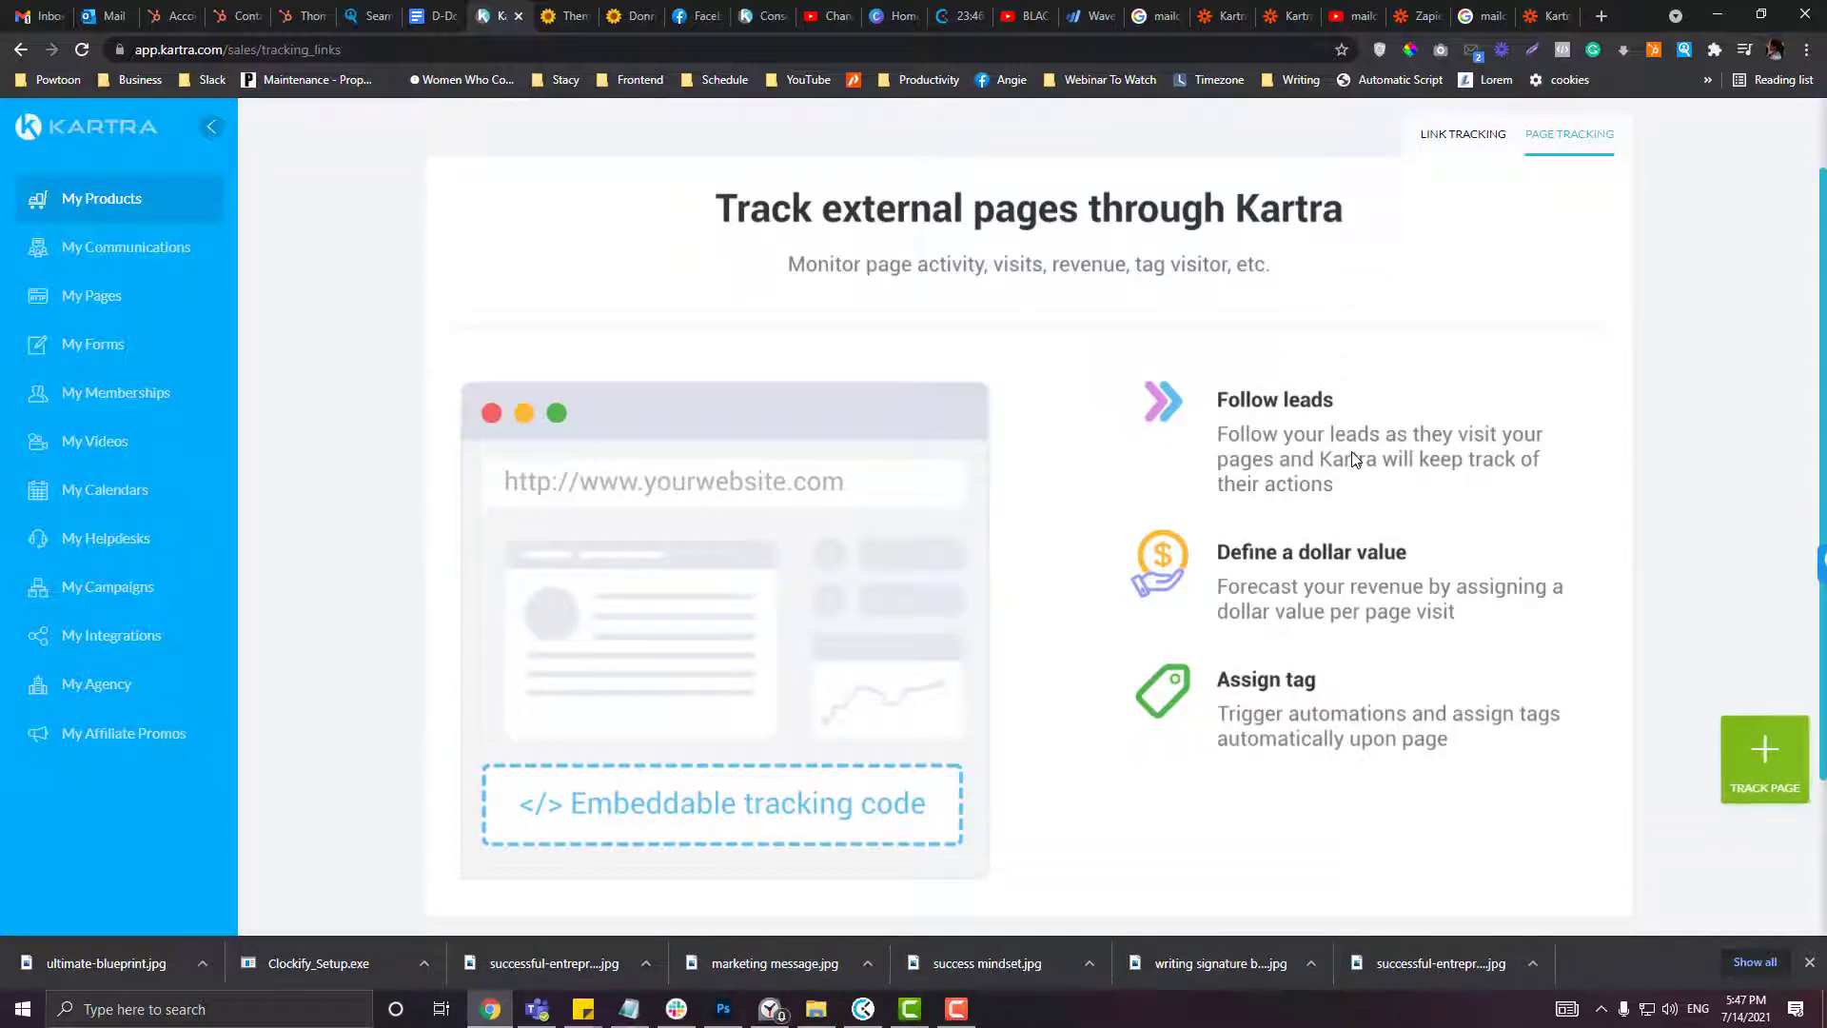
pyautogui.scroll(1, 1356, 460)
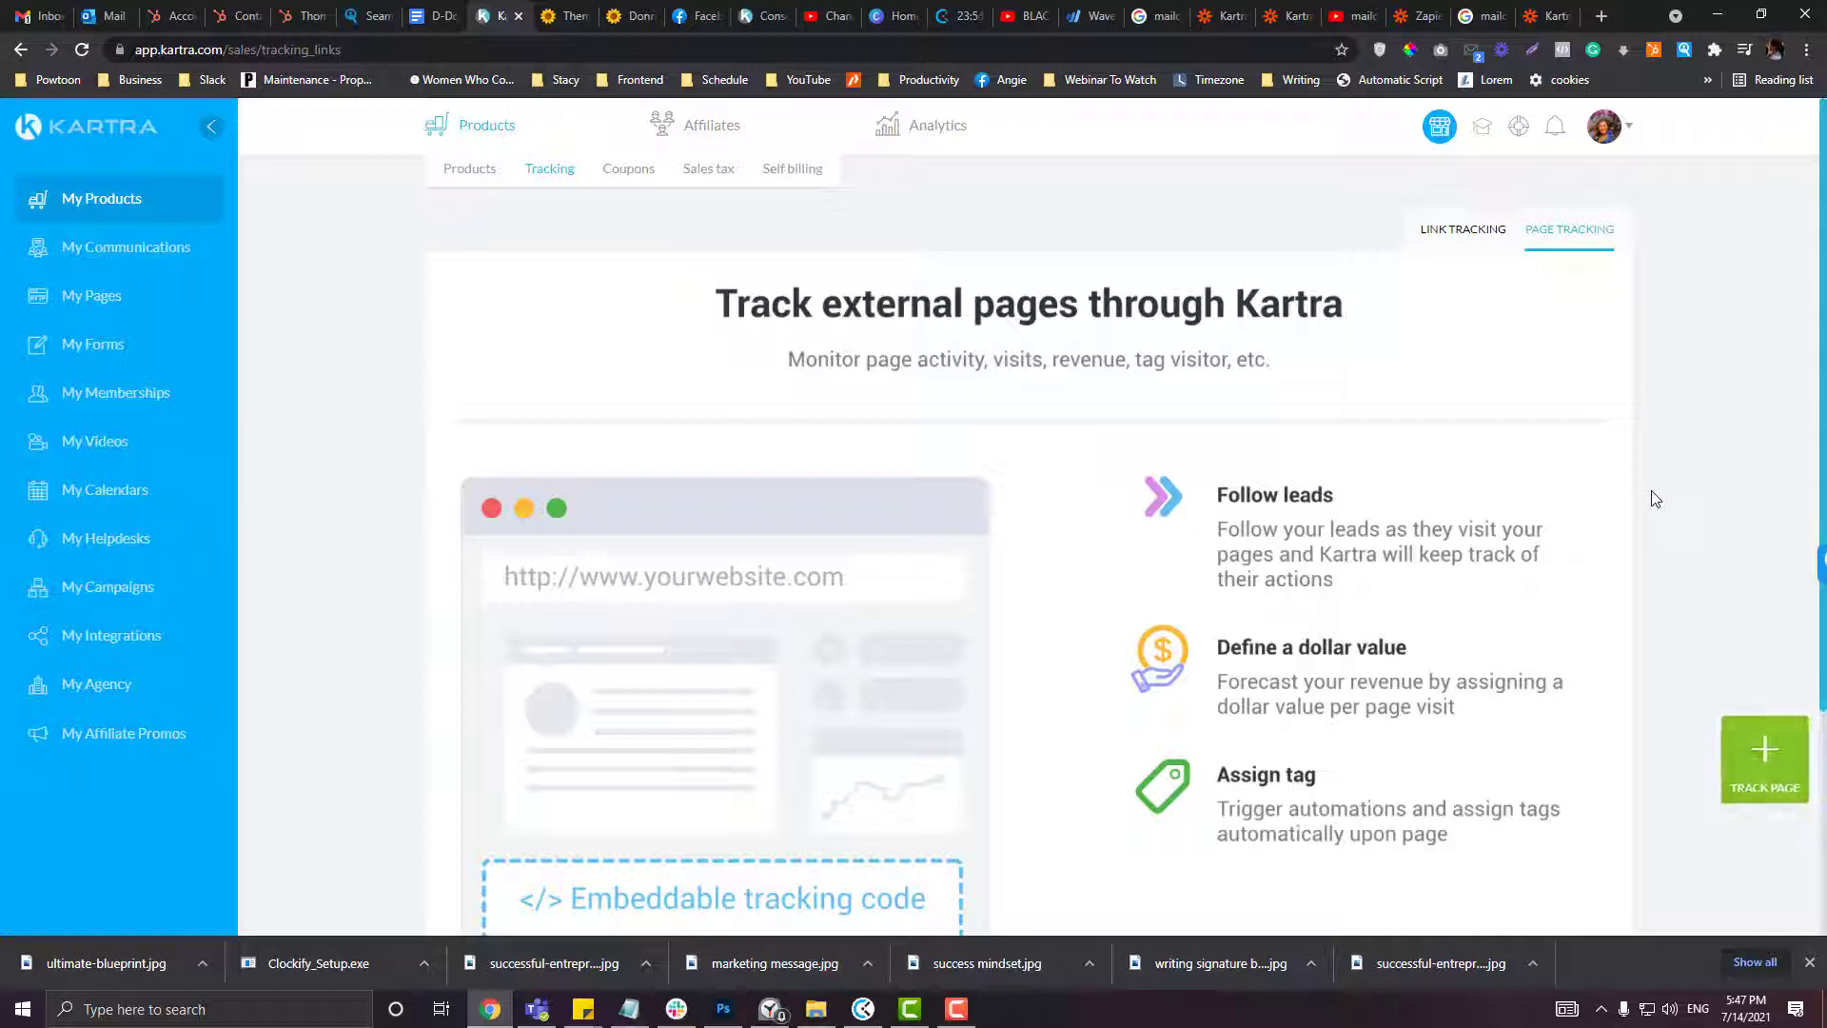
pyautogui.scroll(-1, 1627, 487)
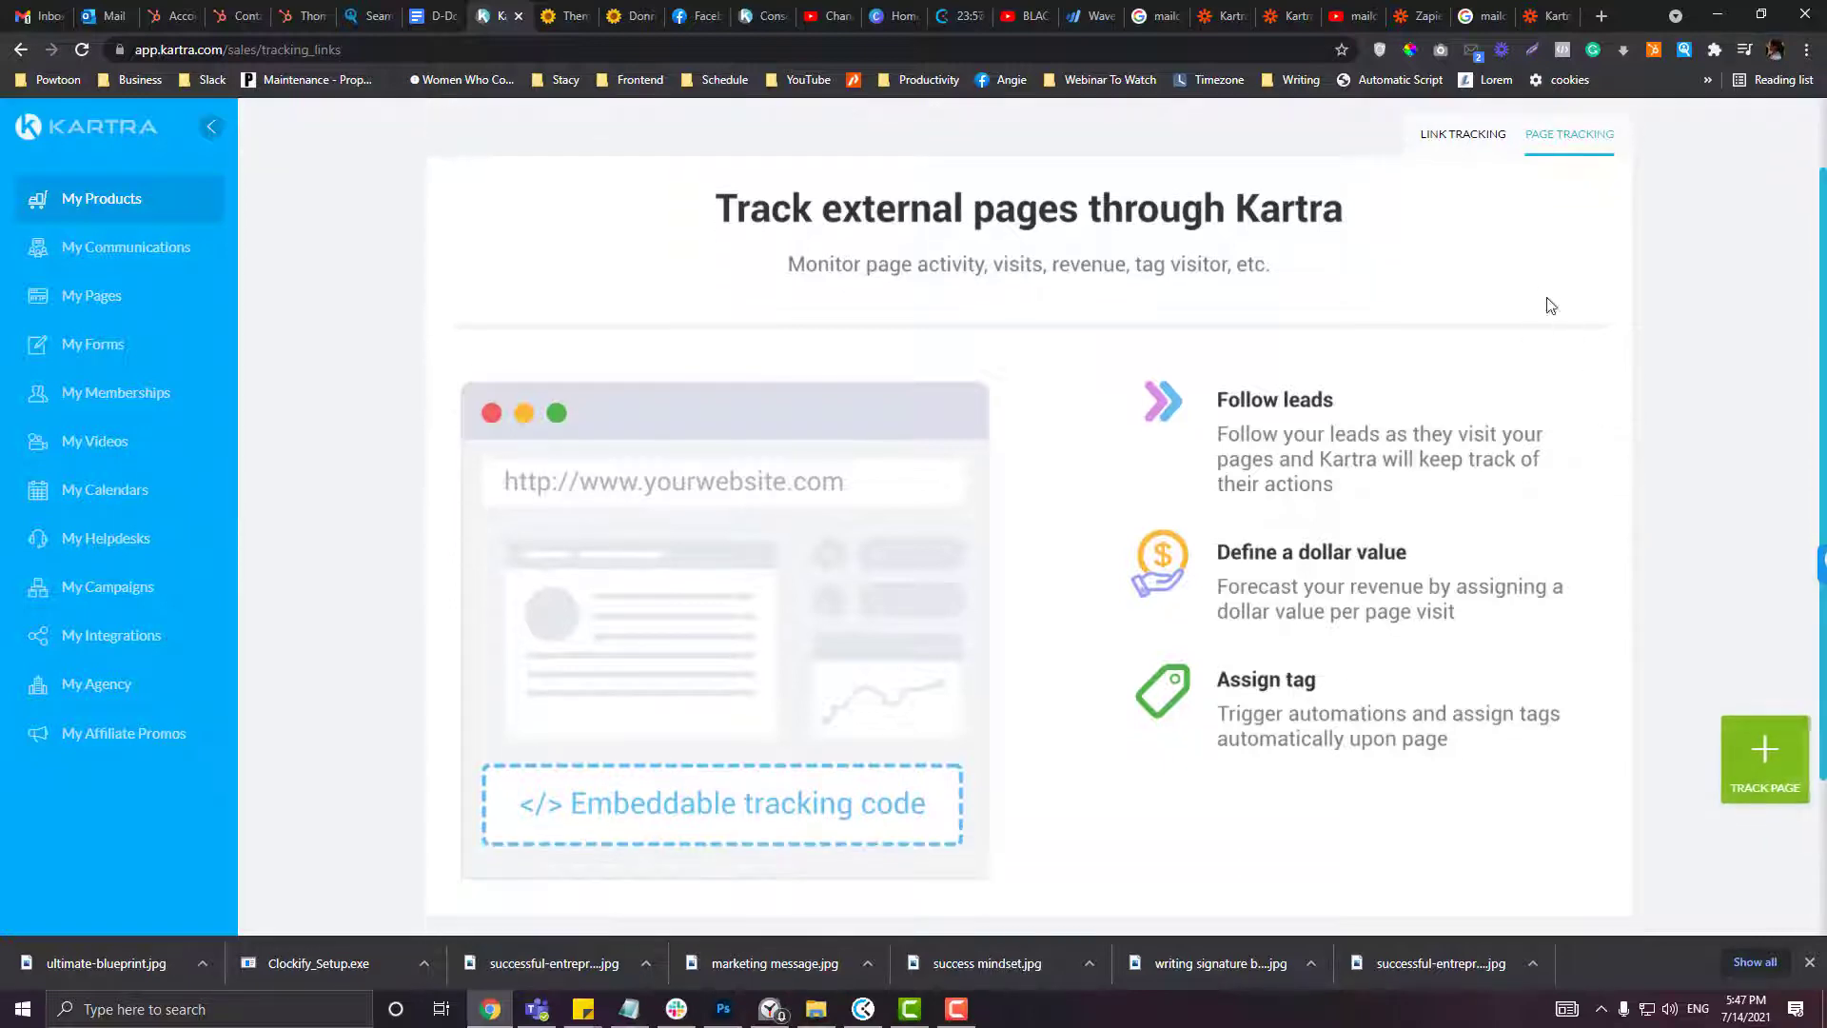
pyautogui.scroll(1, 1537, 283)
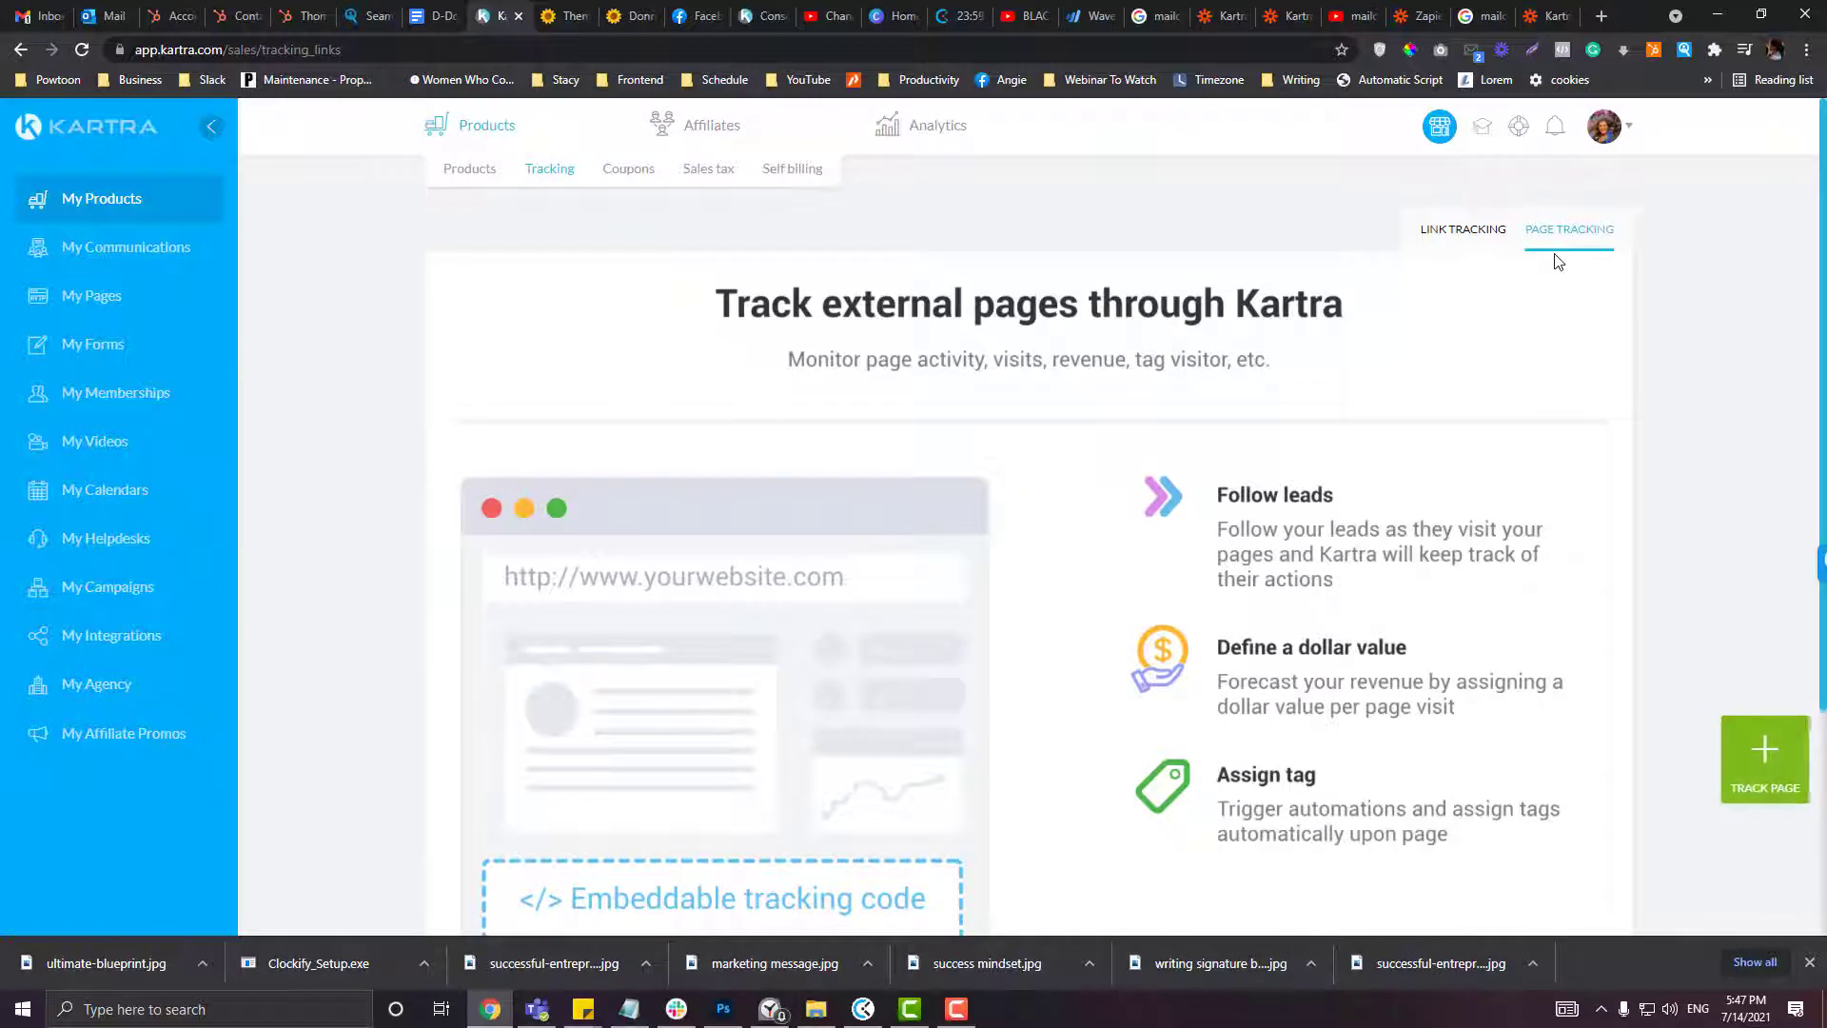
pyautogui.scroll(-1, 1556, 262)
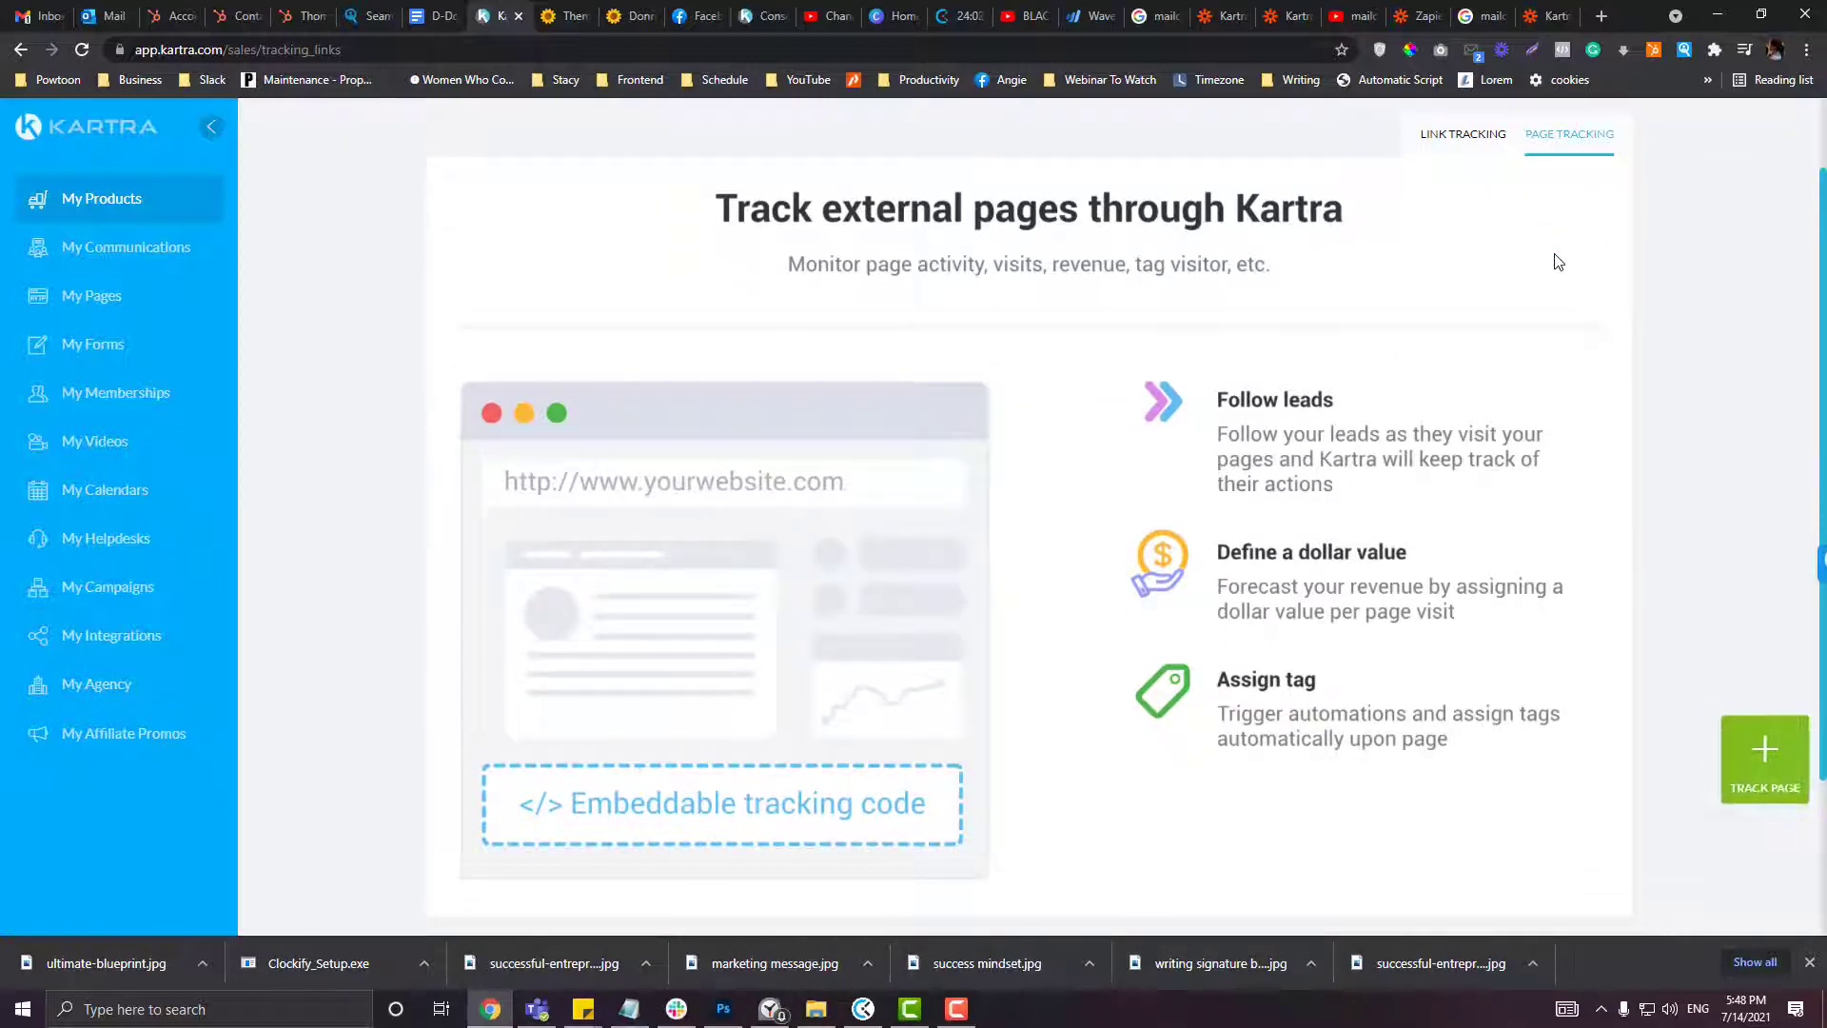
pyautogui.scroll(1, 1556, 262)
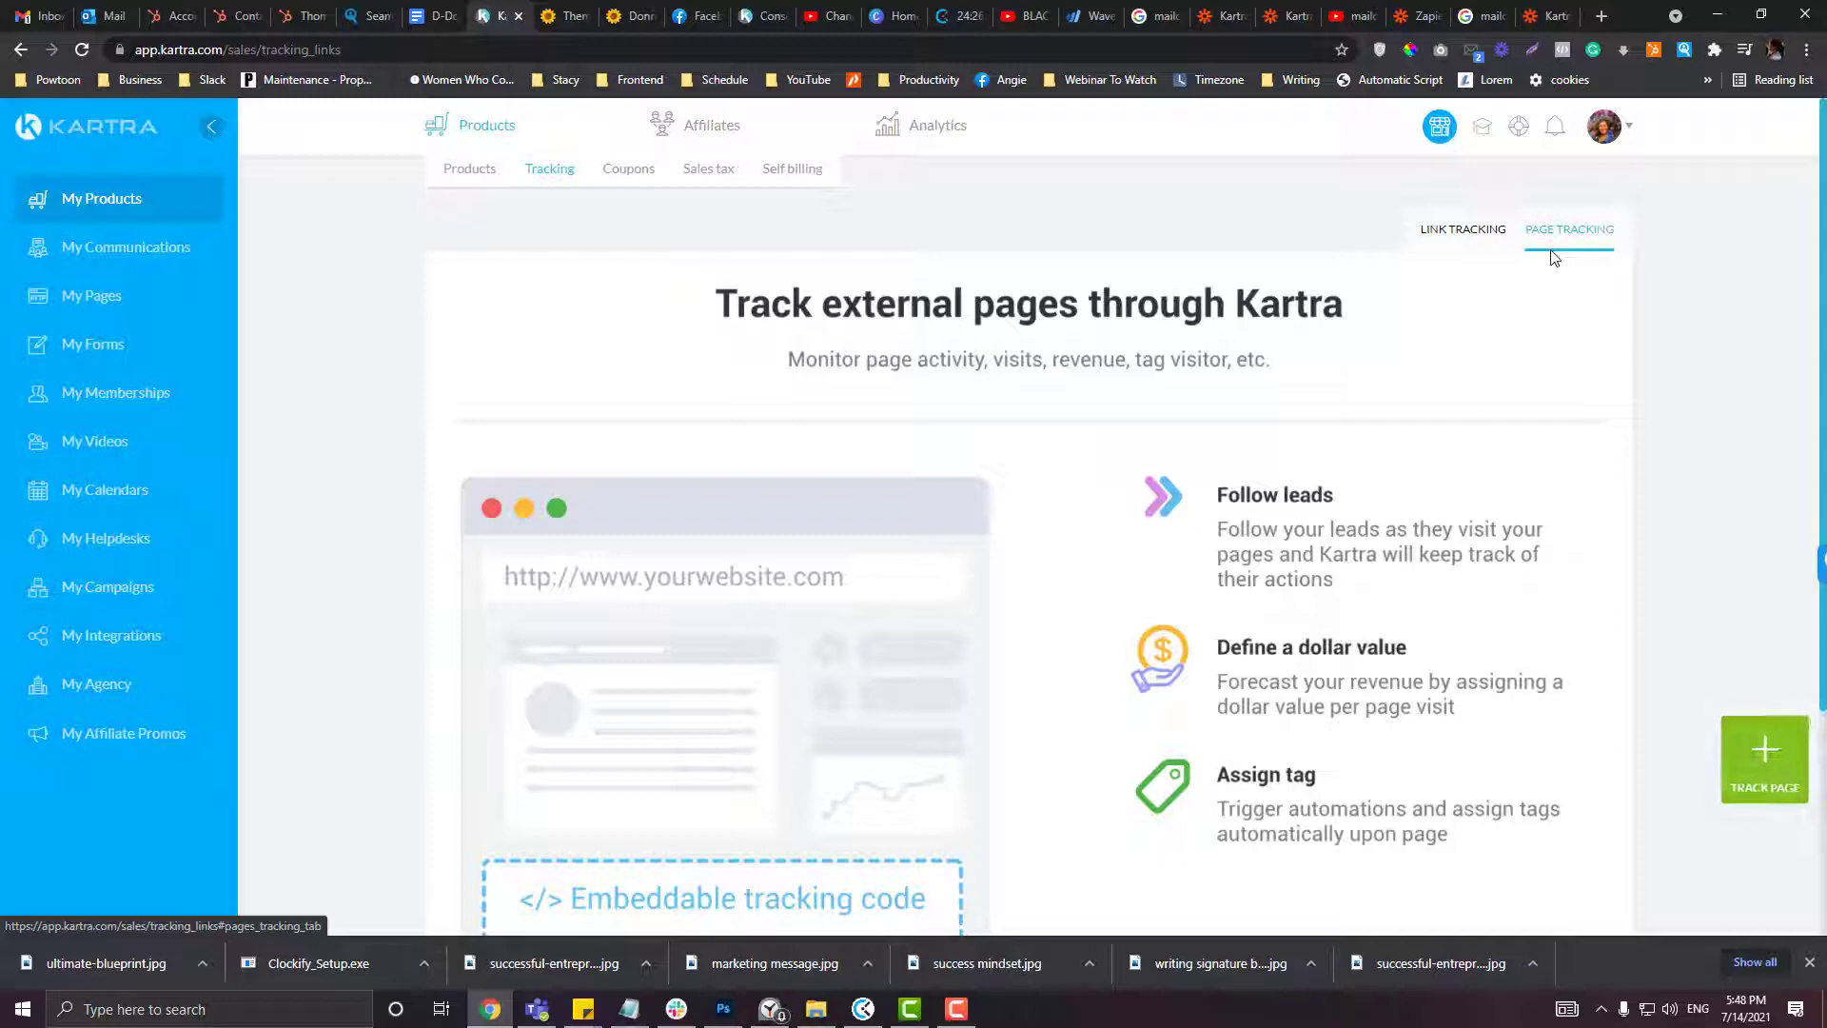
pyautogui.scroll(-3, 1542, 449)
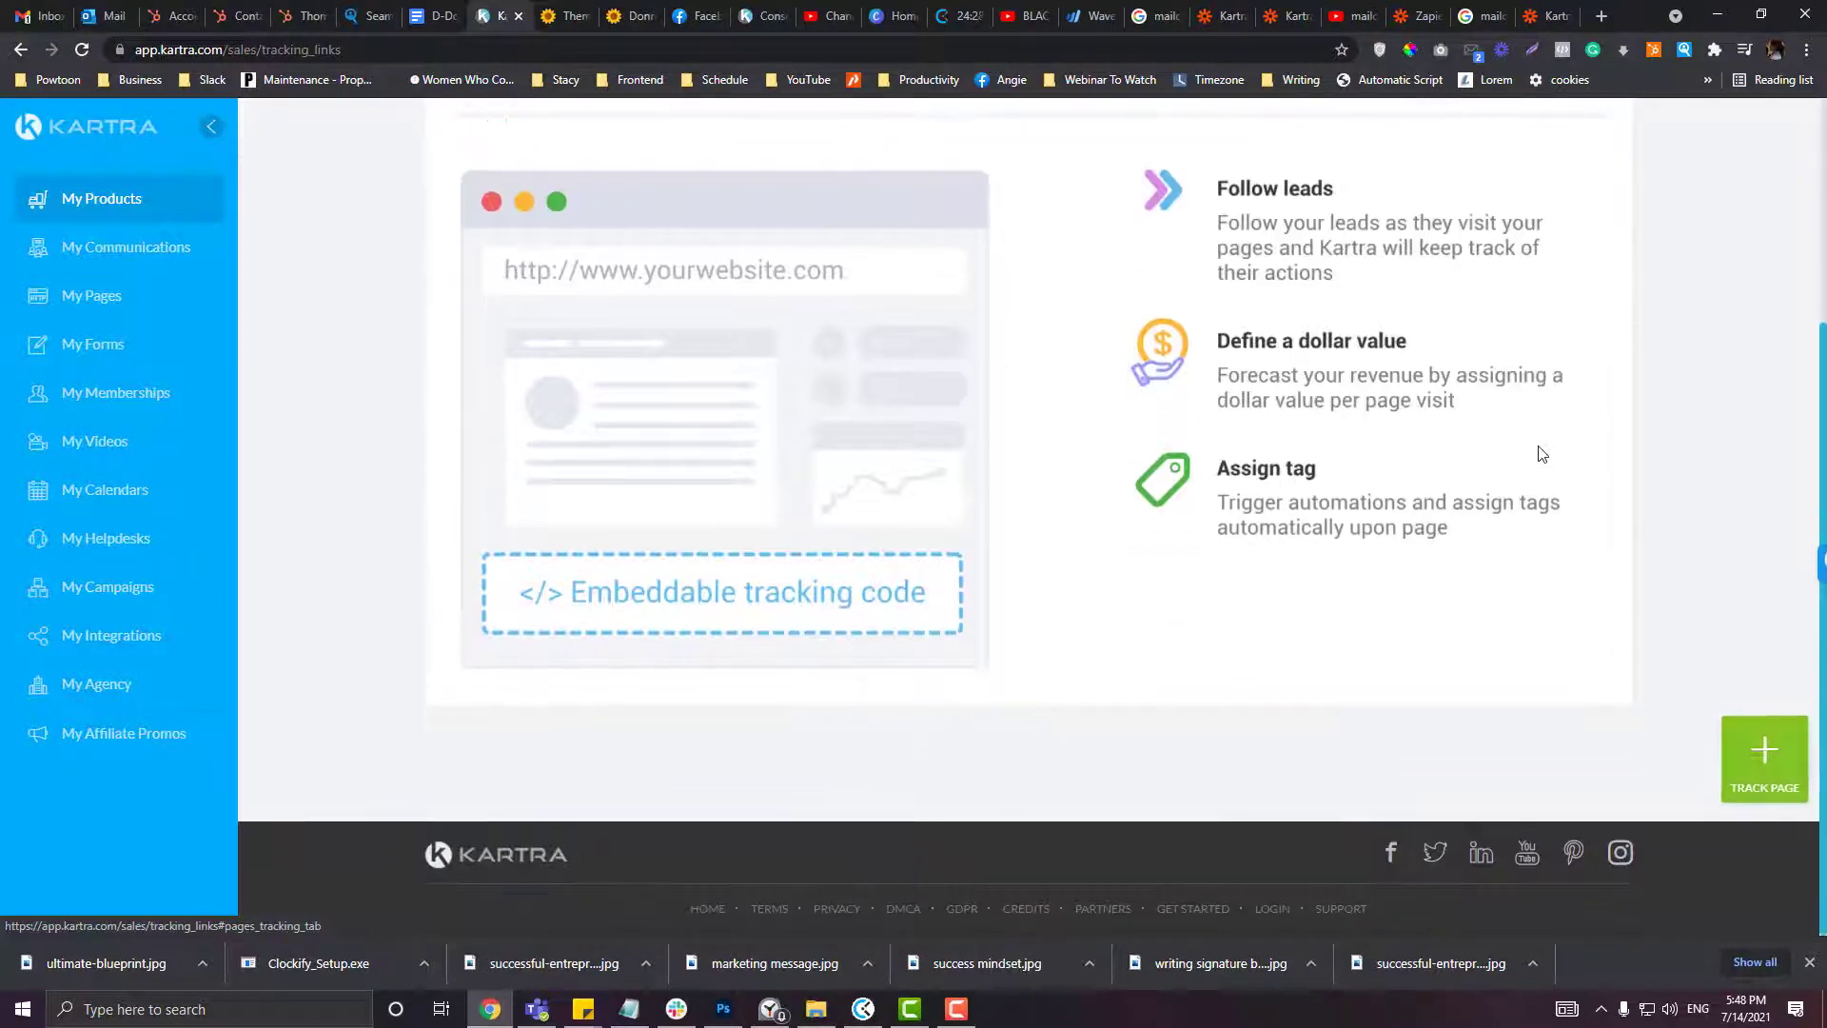
pyautogui.scroll(2, 1021, 632)
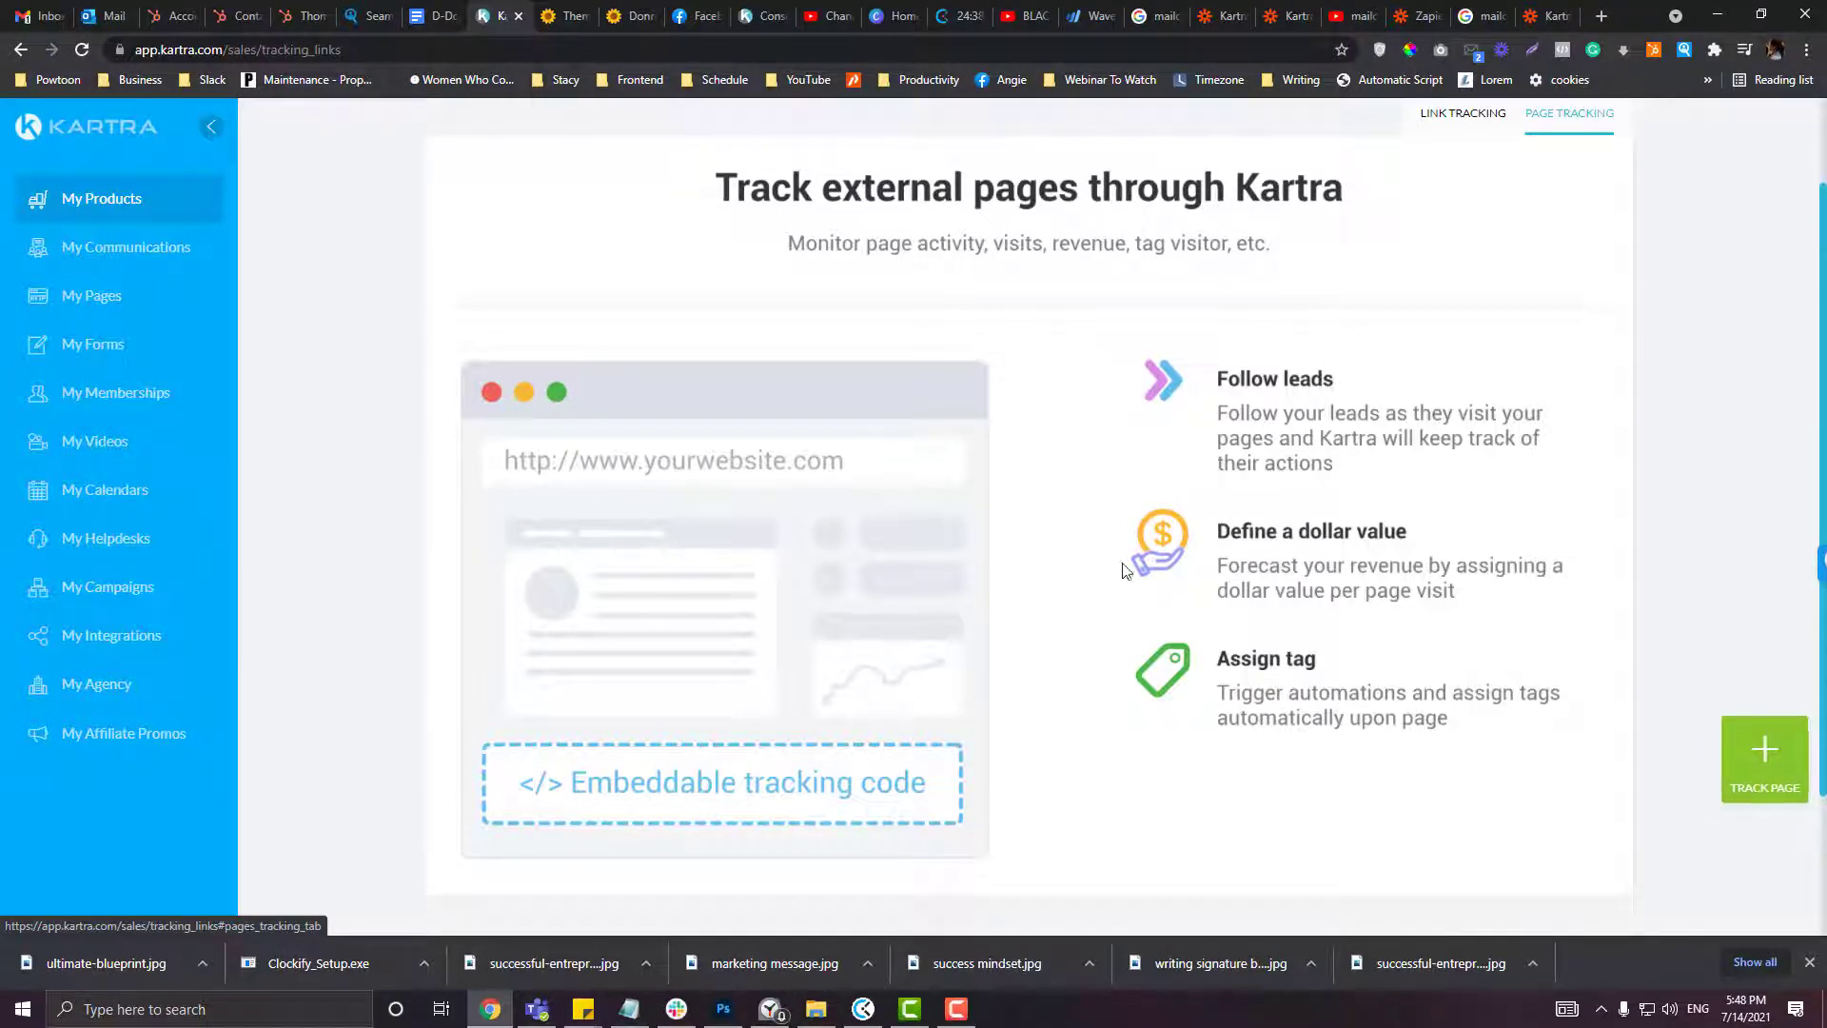
pyautogui.scroll(2, 1001, 475)
pyautogui.click(1463, 229)
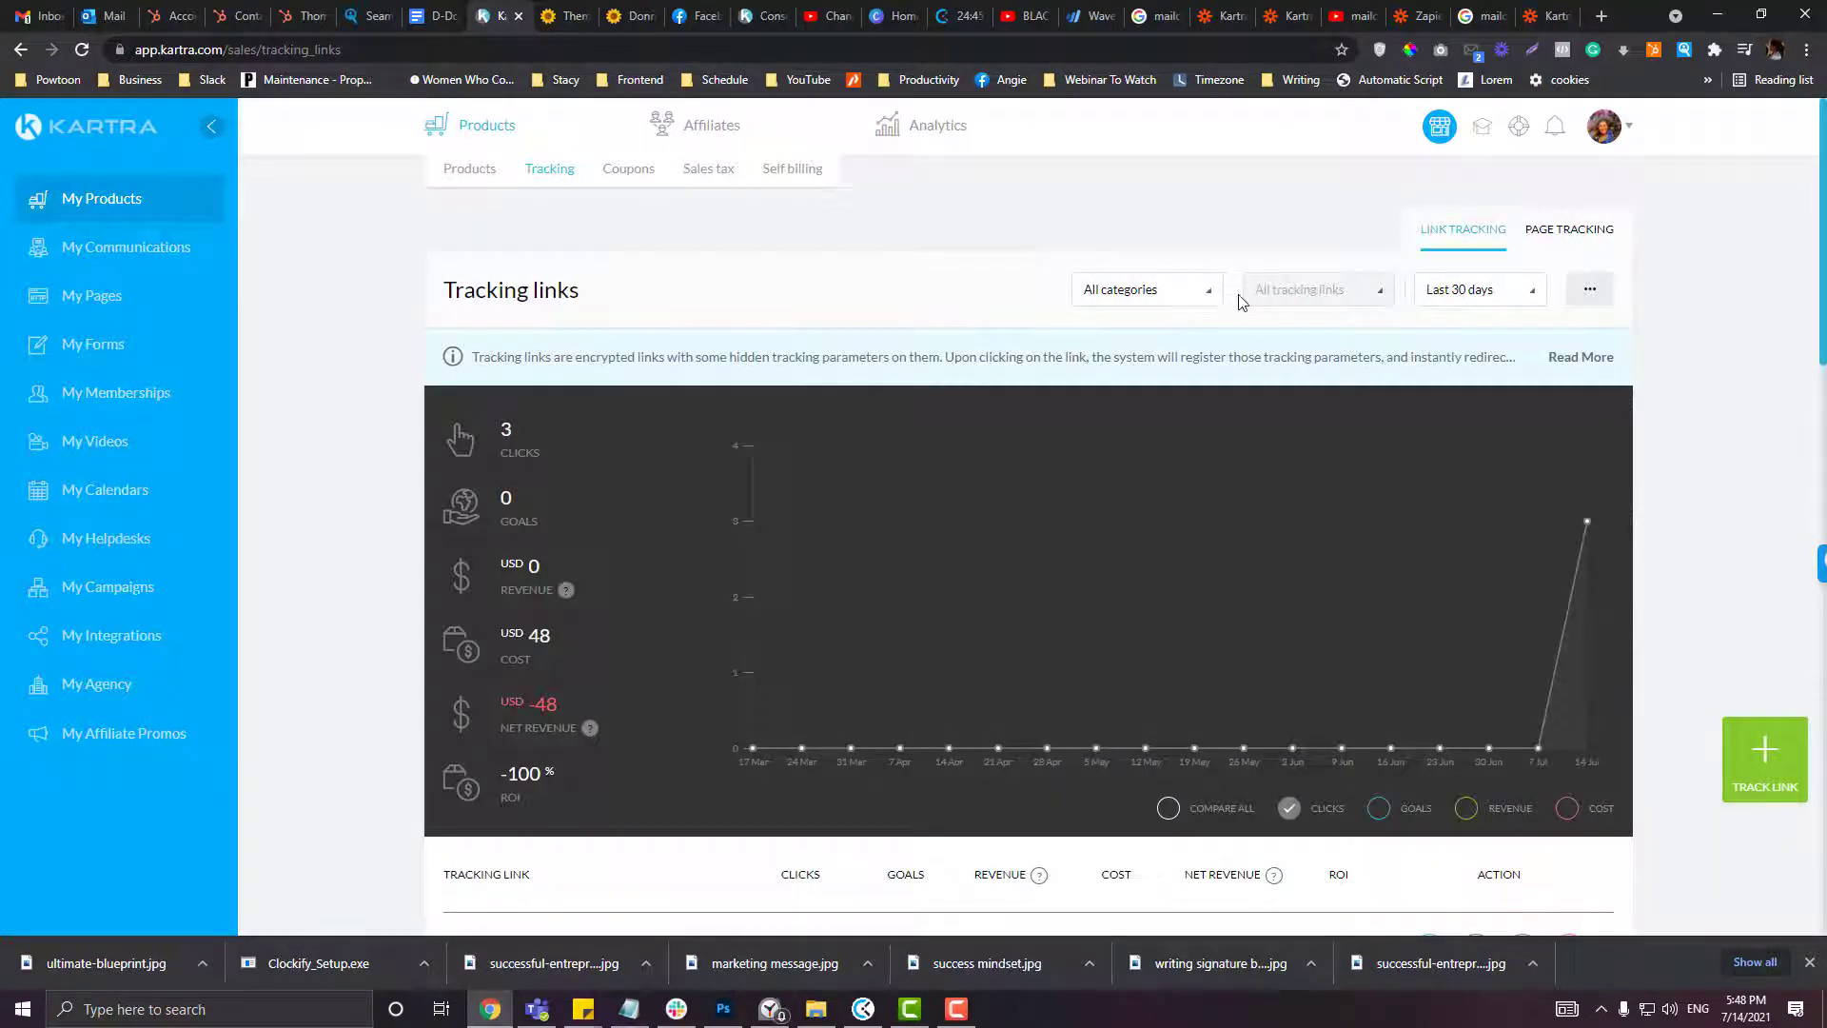
# Step: Start a new tracking link named with the customer's name followed by '- Cuscious Cure'
pyautogui.click(1746, 752)
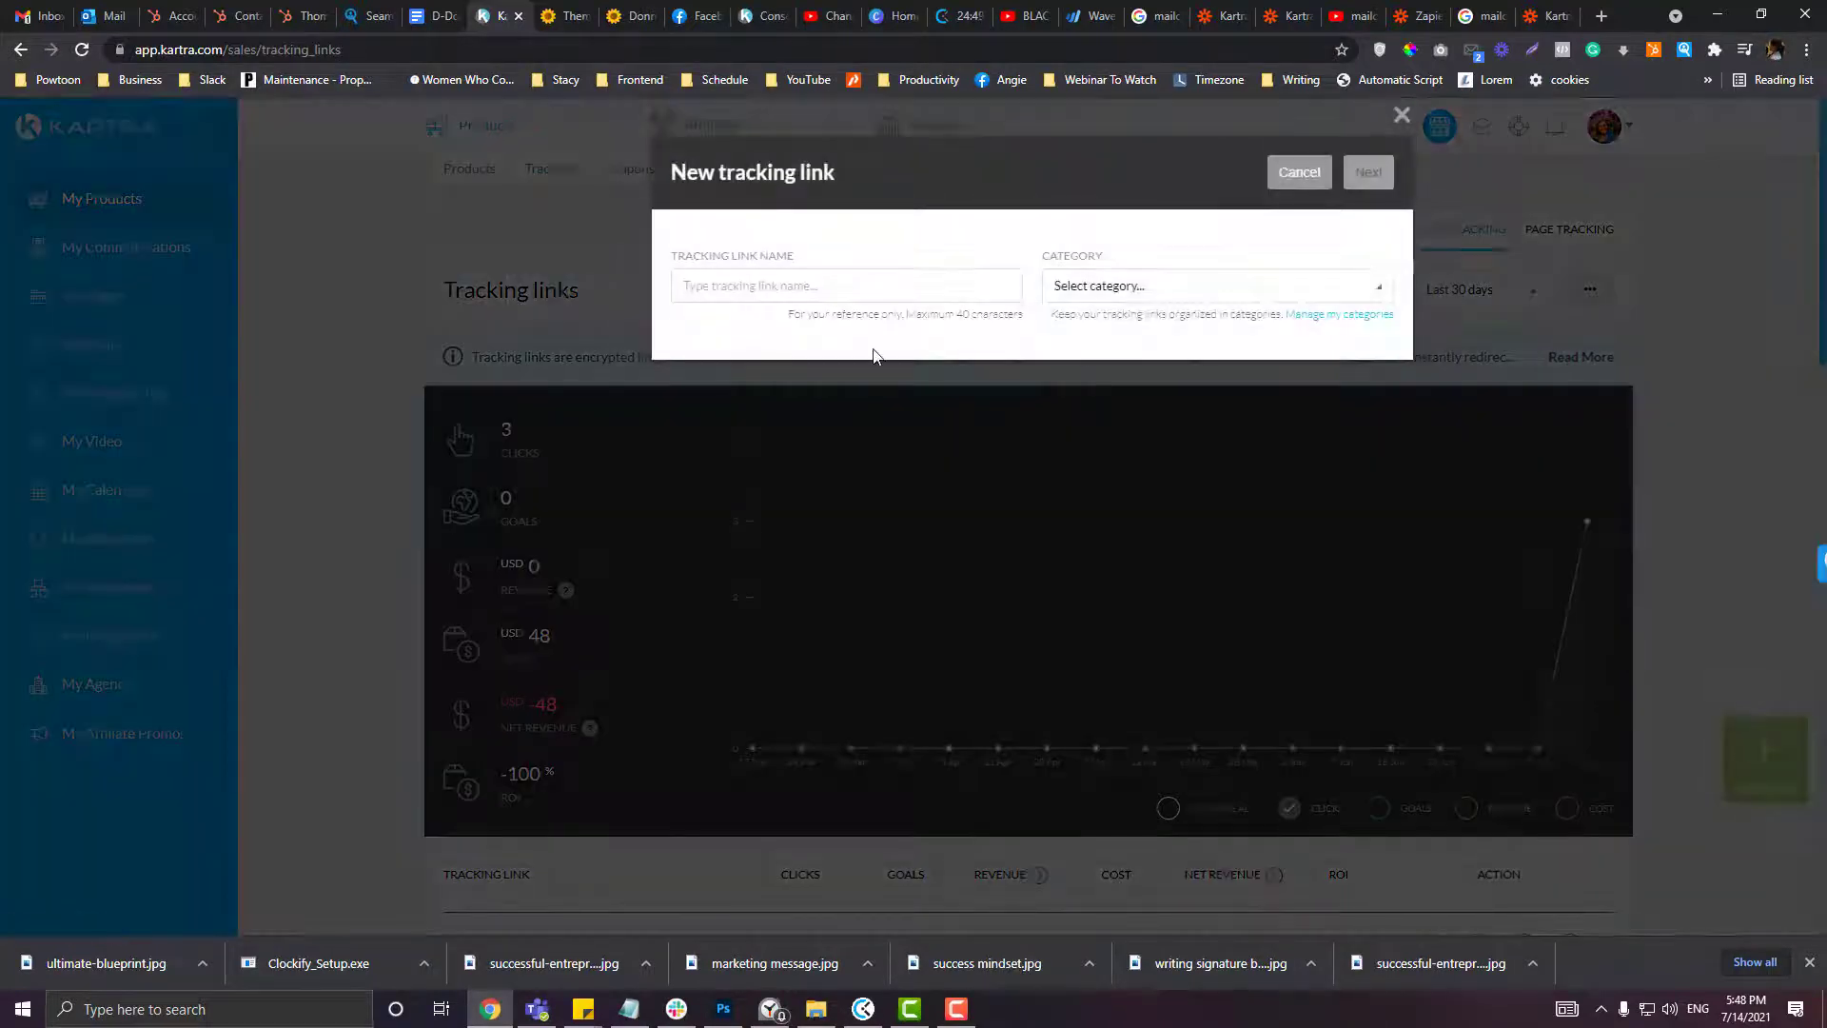
pyautogui.click(884, 279)
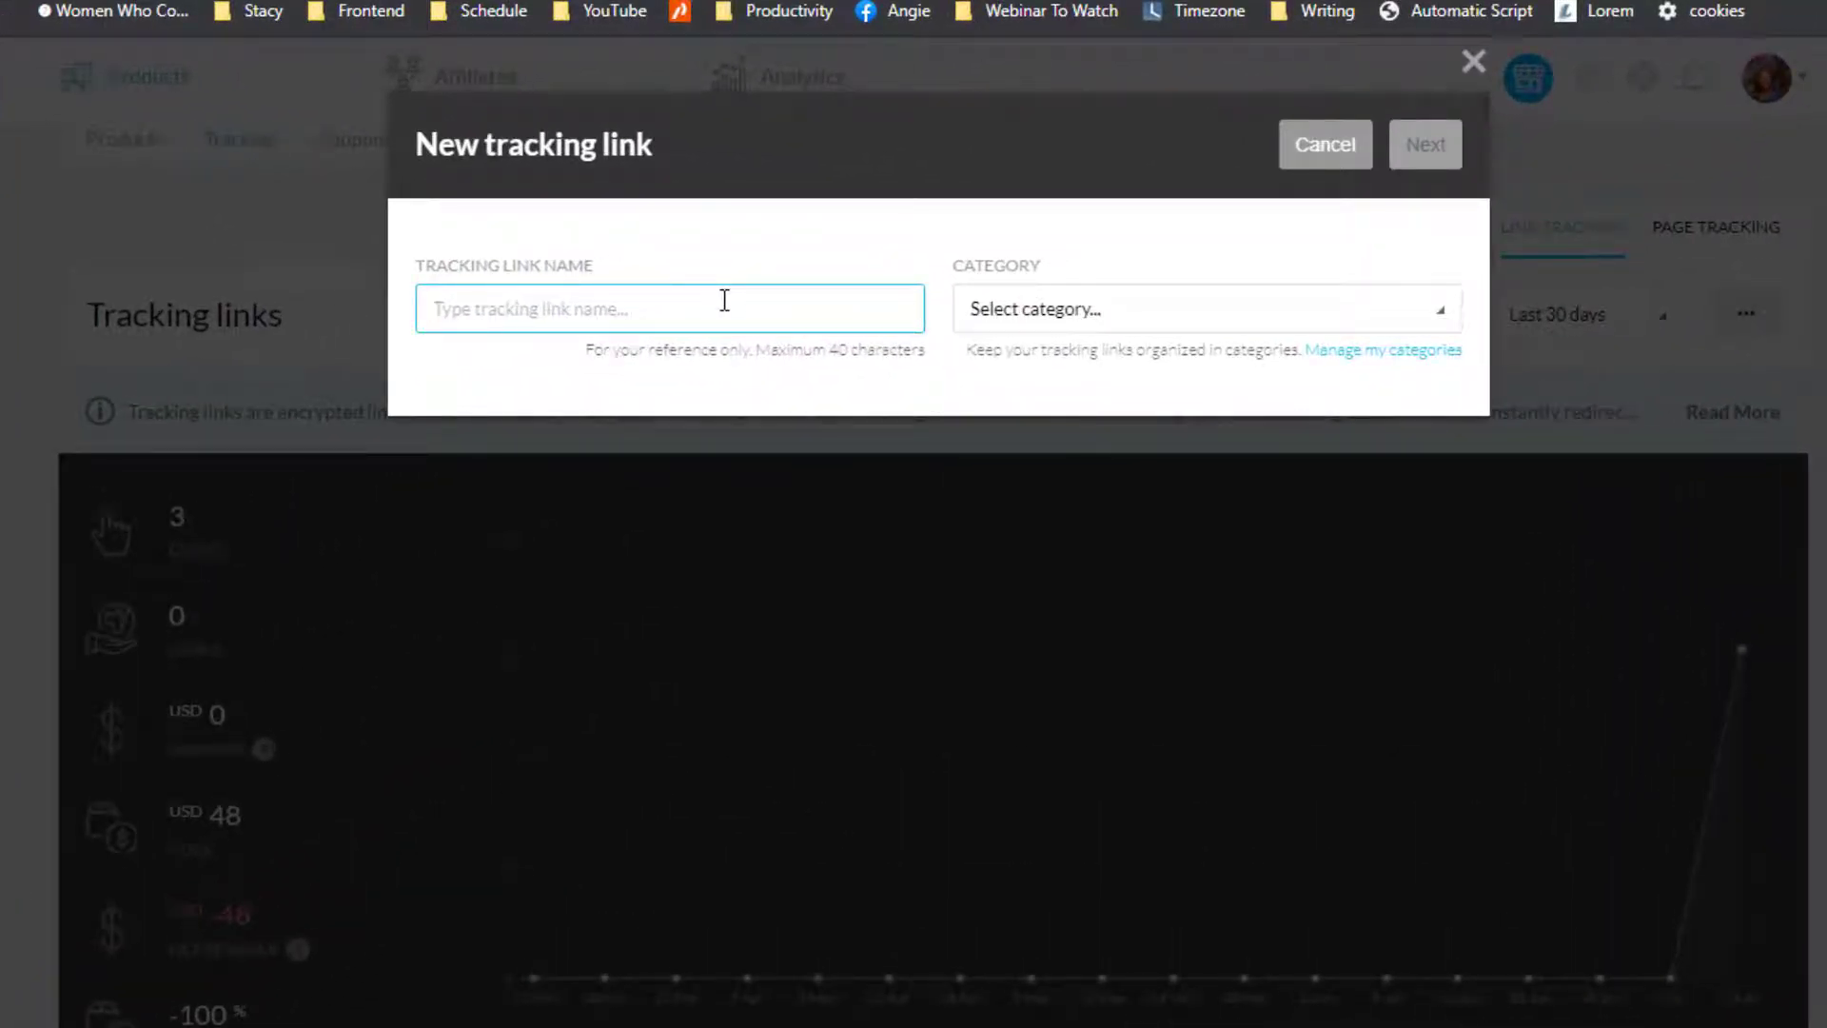
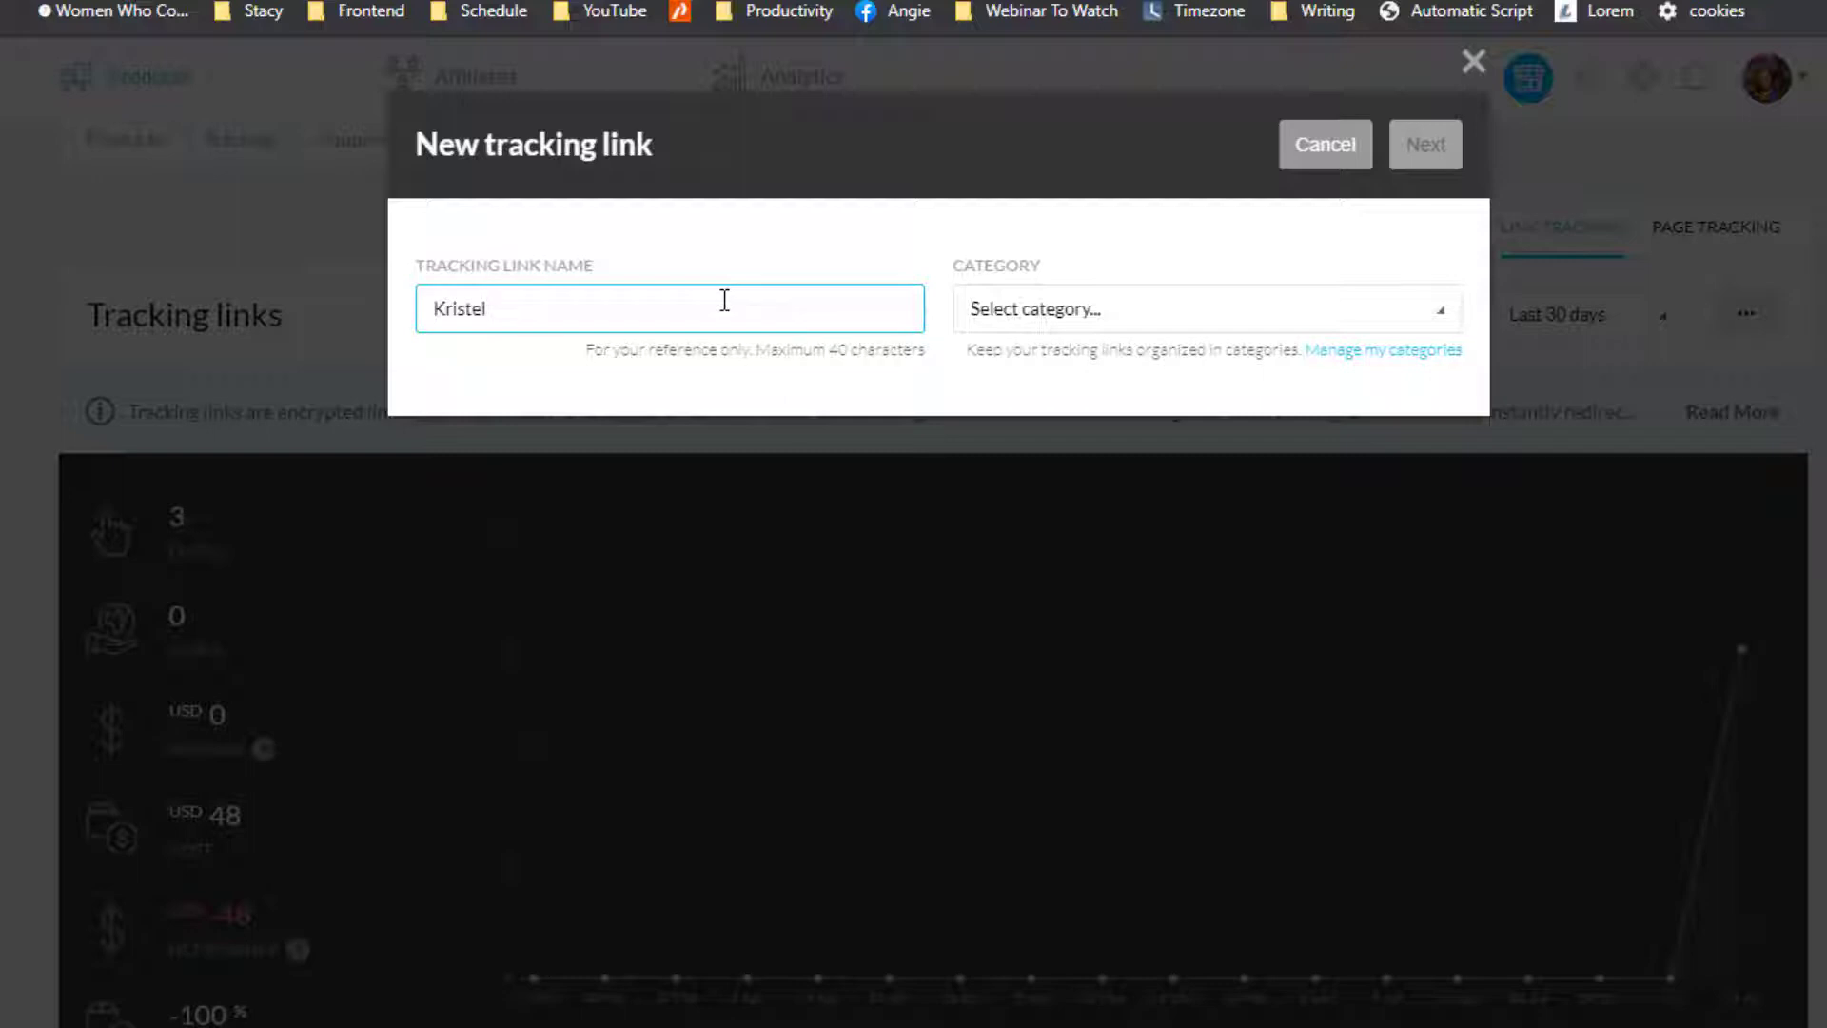
pyautogui.write('Cu')
pyautogui.write('scious Cure')
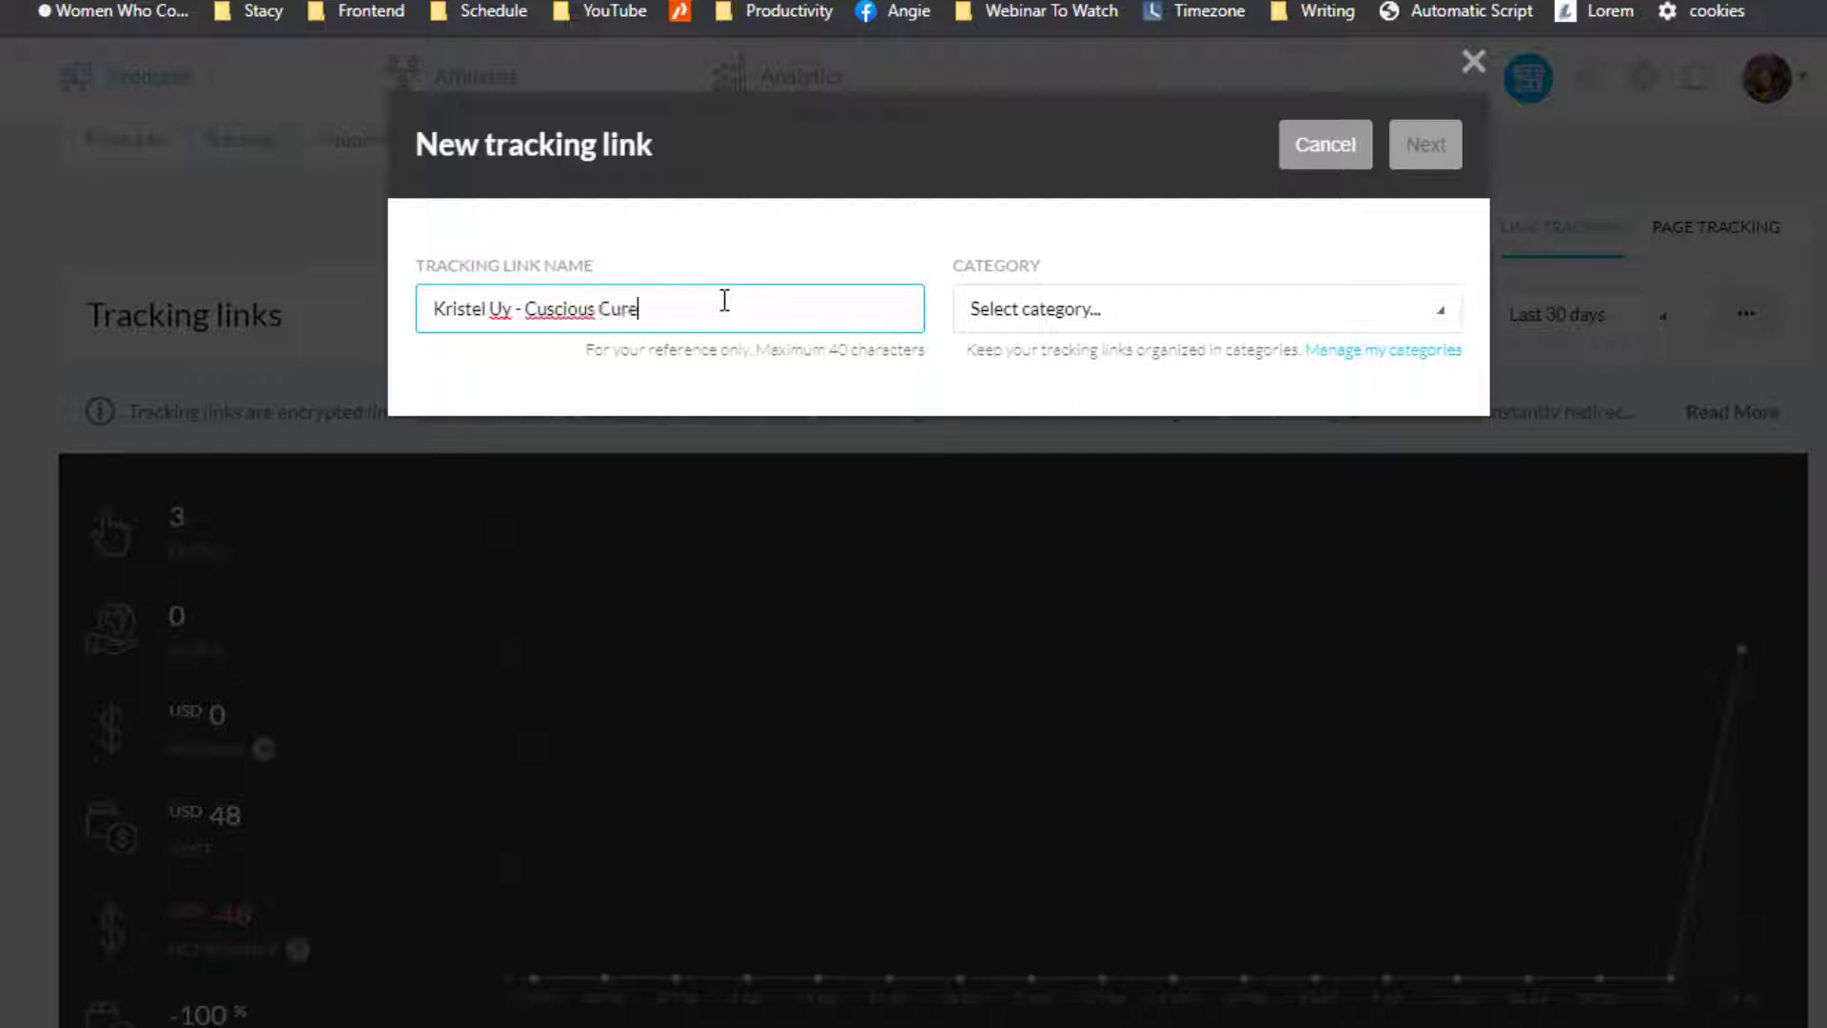
pyautogui.click(1159, 319)
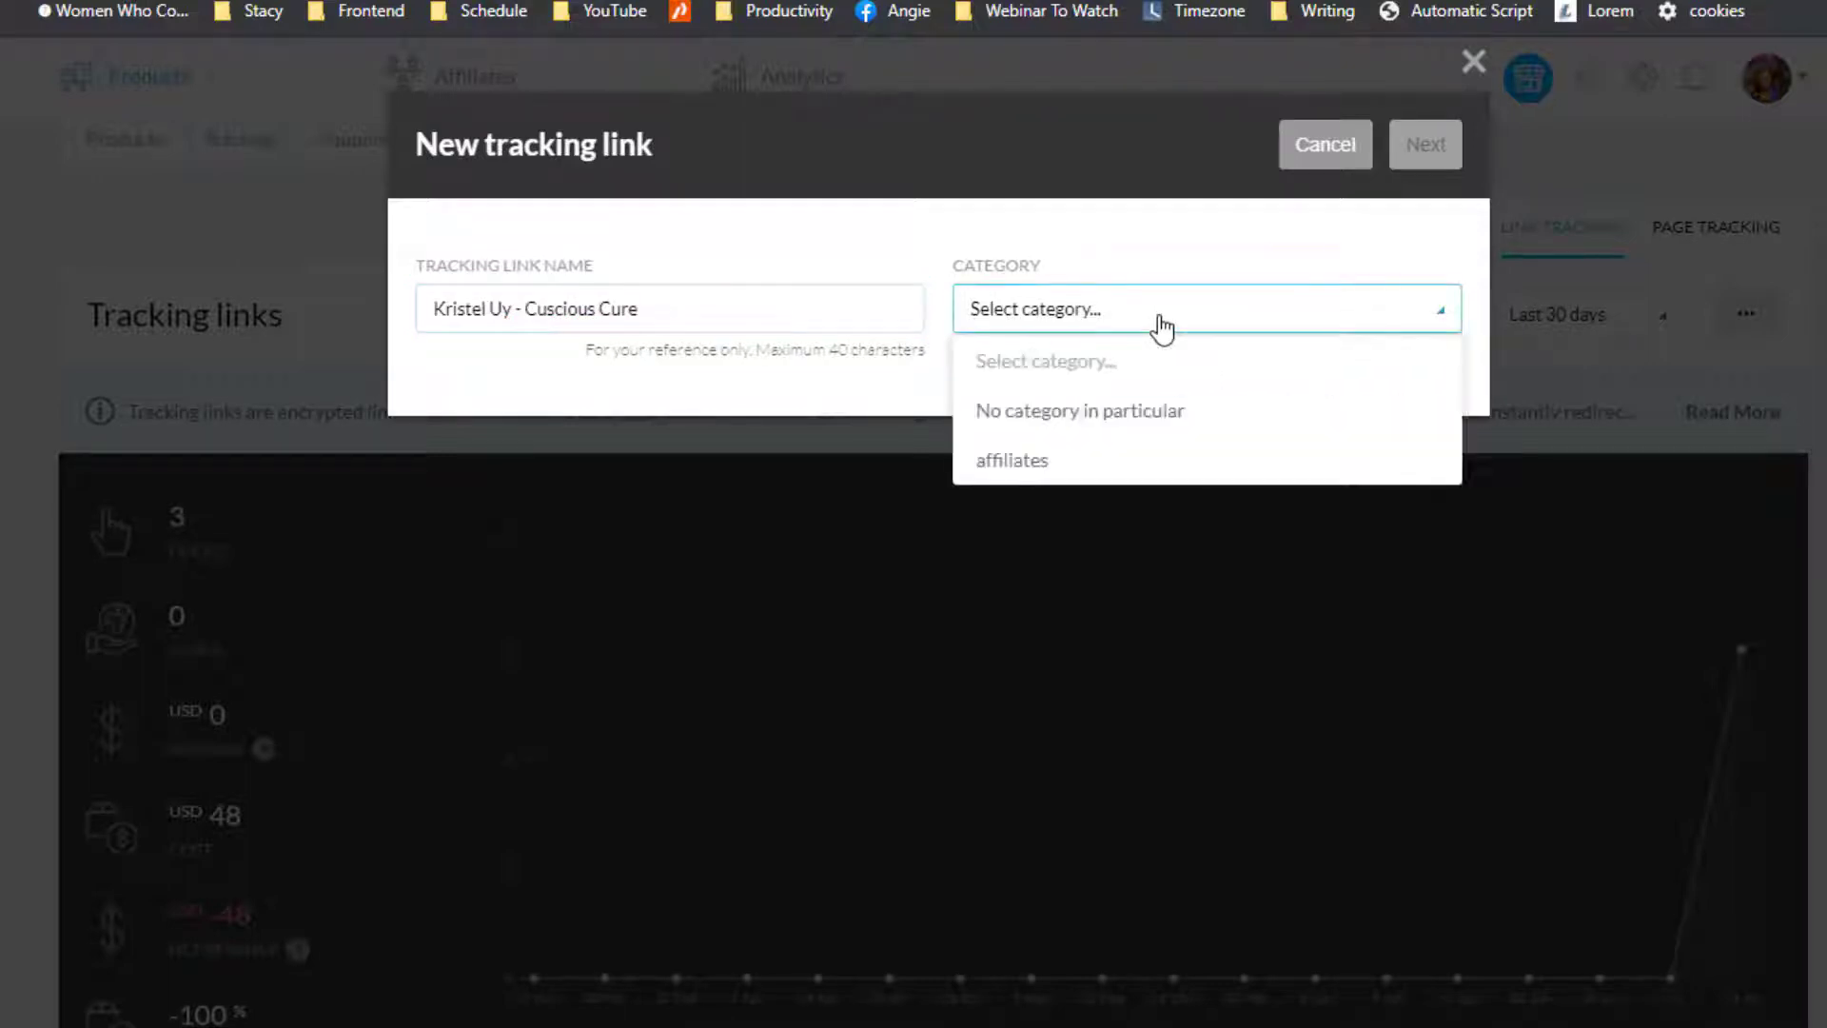
# Step: File the link under the affiliates category and continue to the destination choices
pyautogui.click(1100, 475)
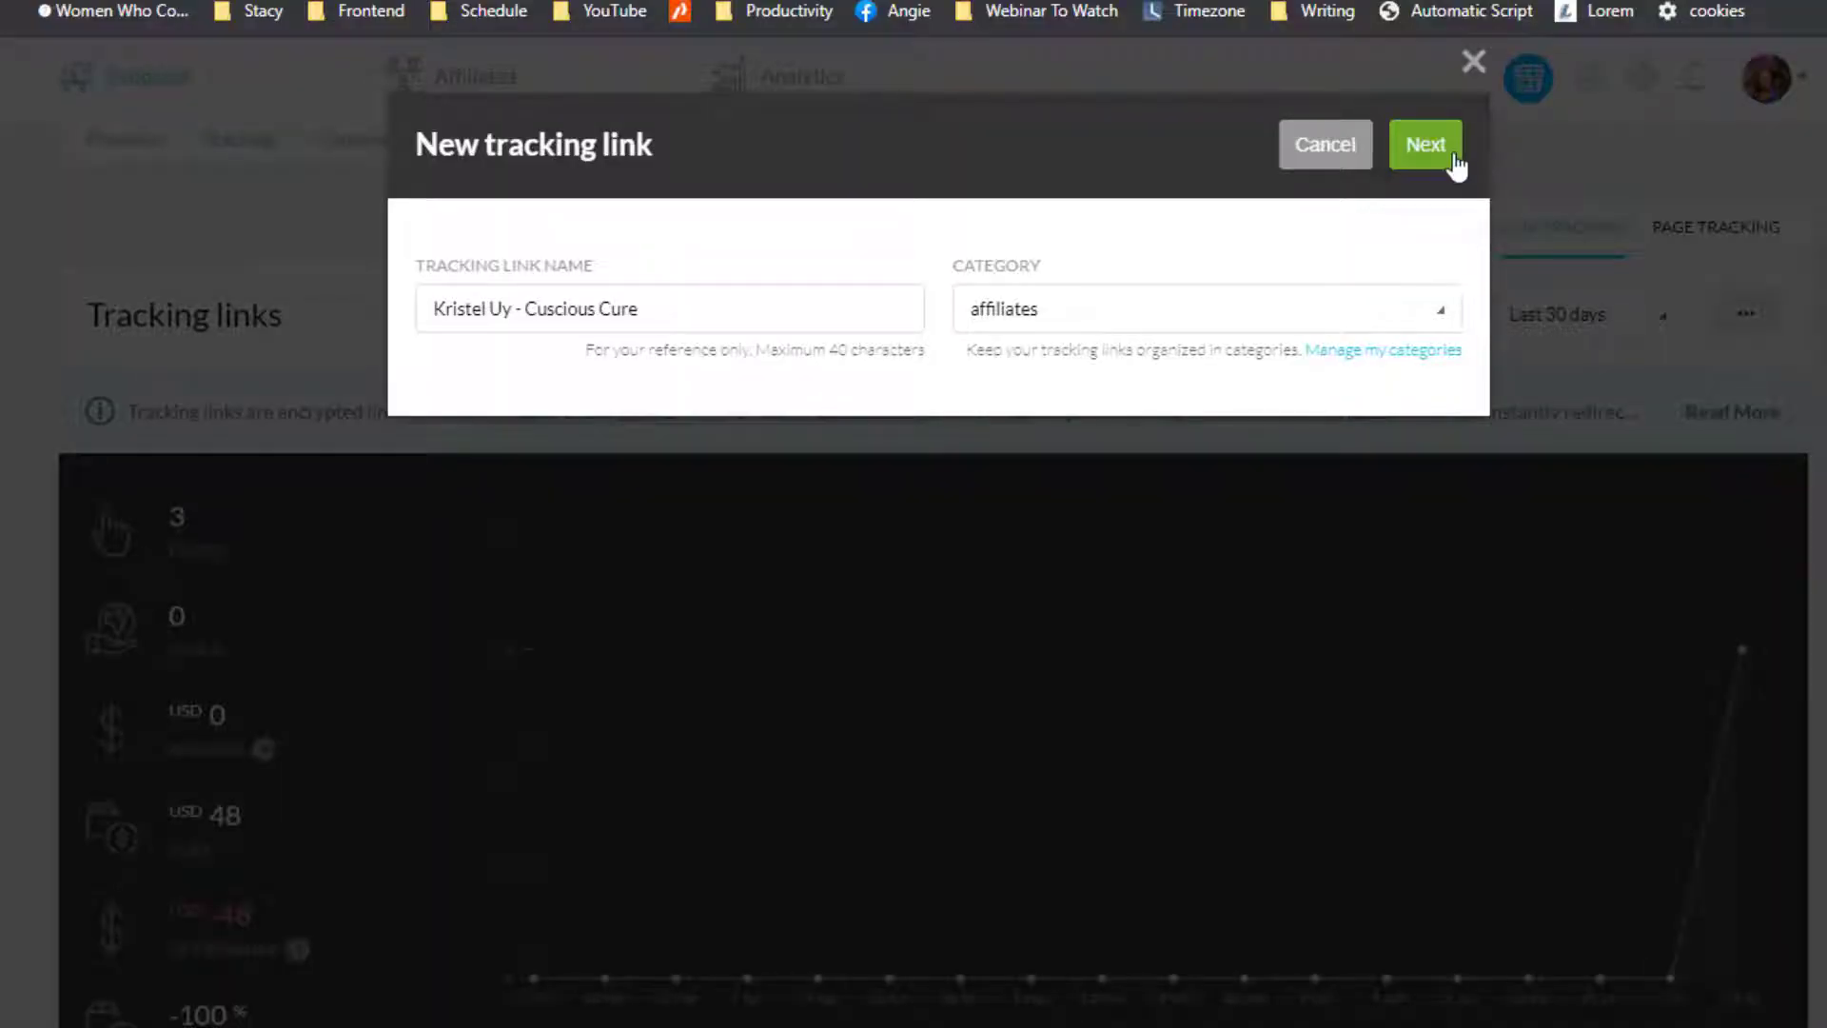
pyautogui.click(1424, 145)
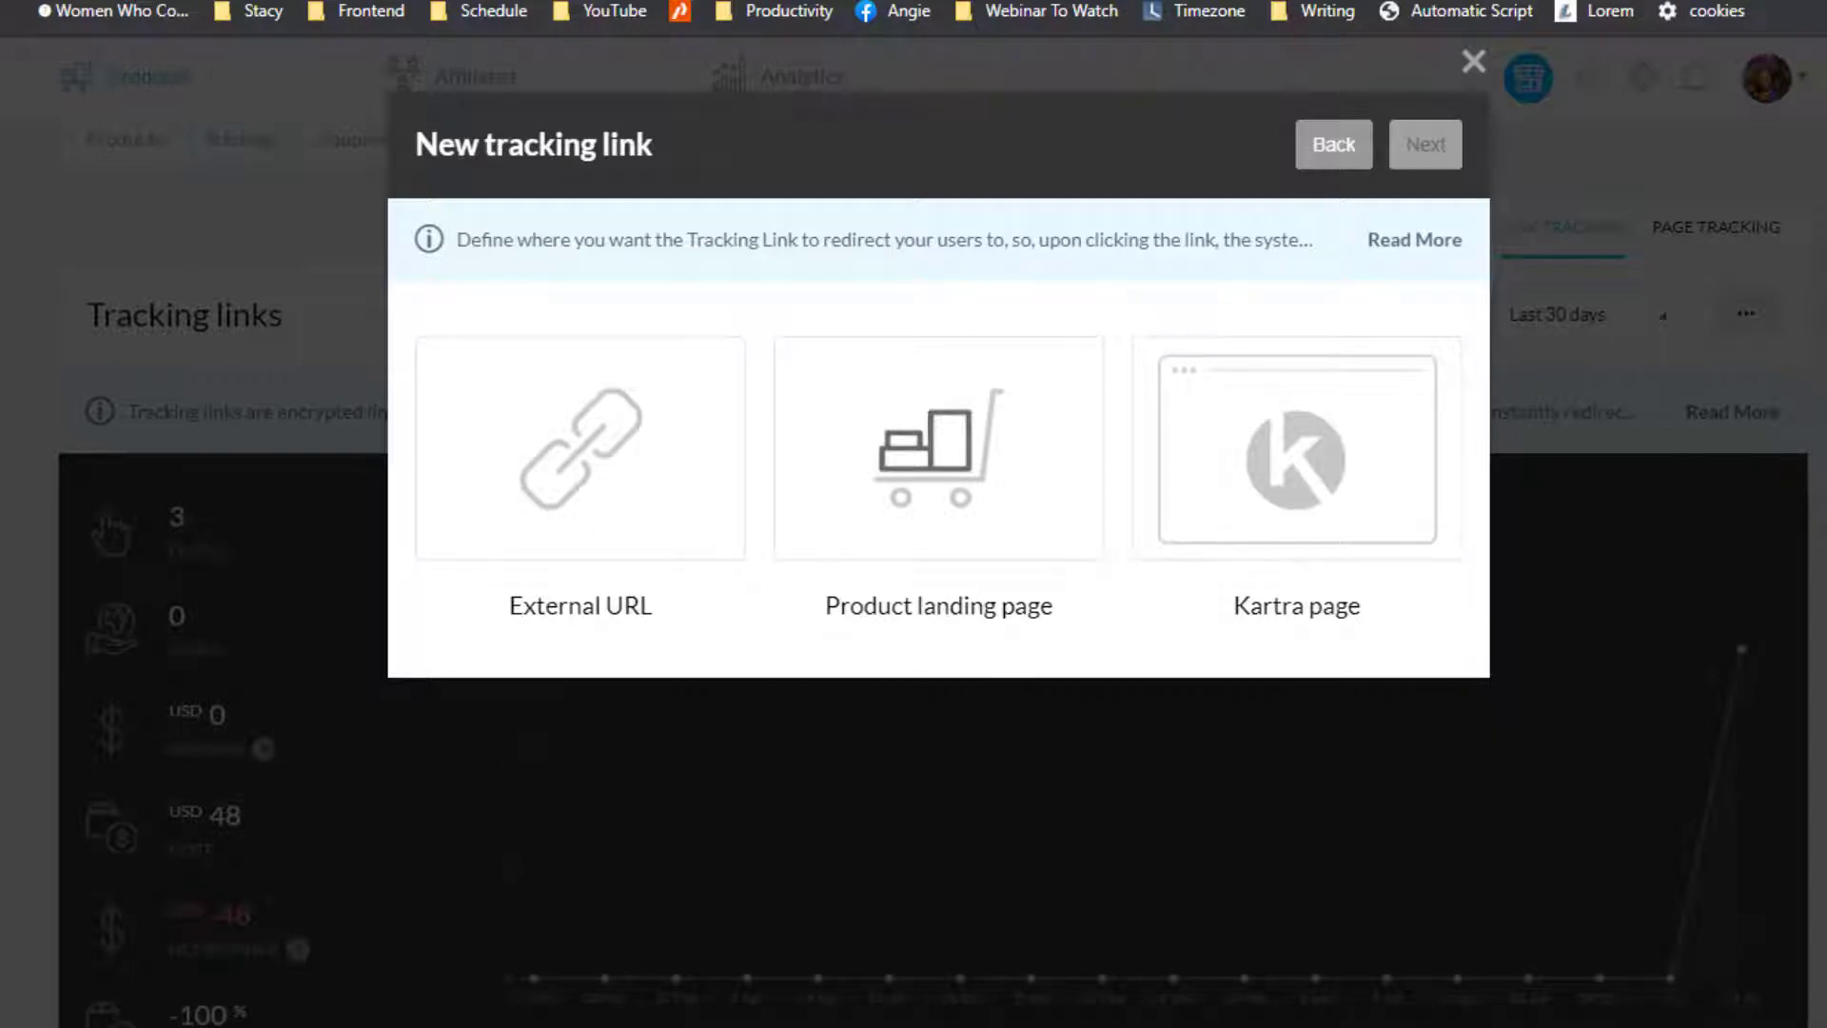
# Step: Point the link to the Kartra page 'CC Affiliate Page' on the Conscious Cures site
pyautogui.click(1284, 442)
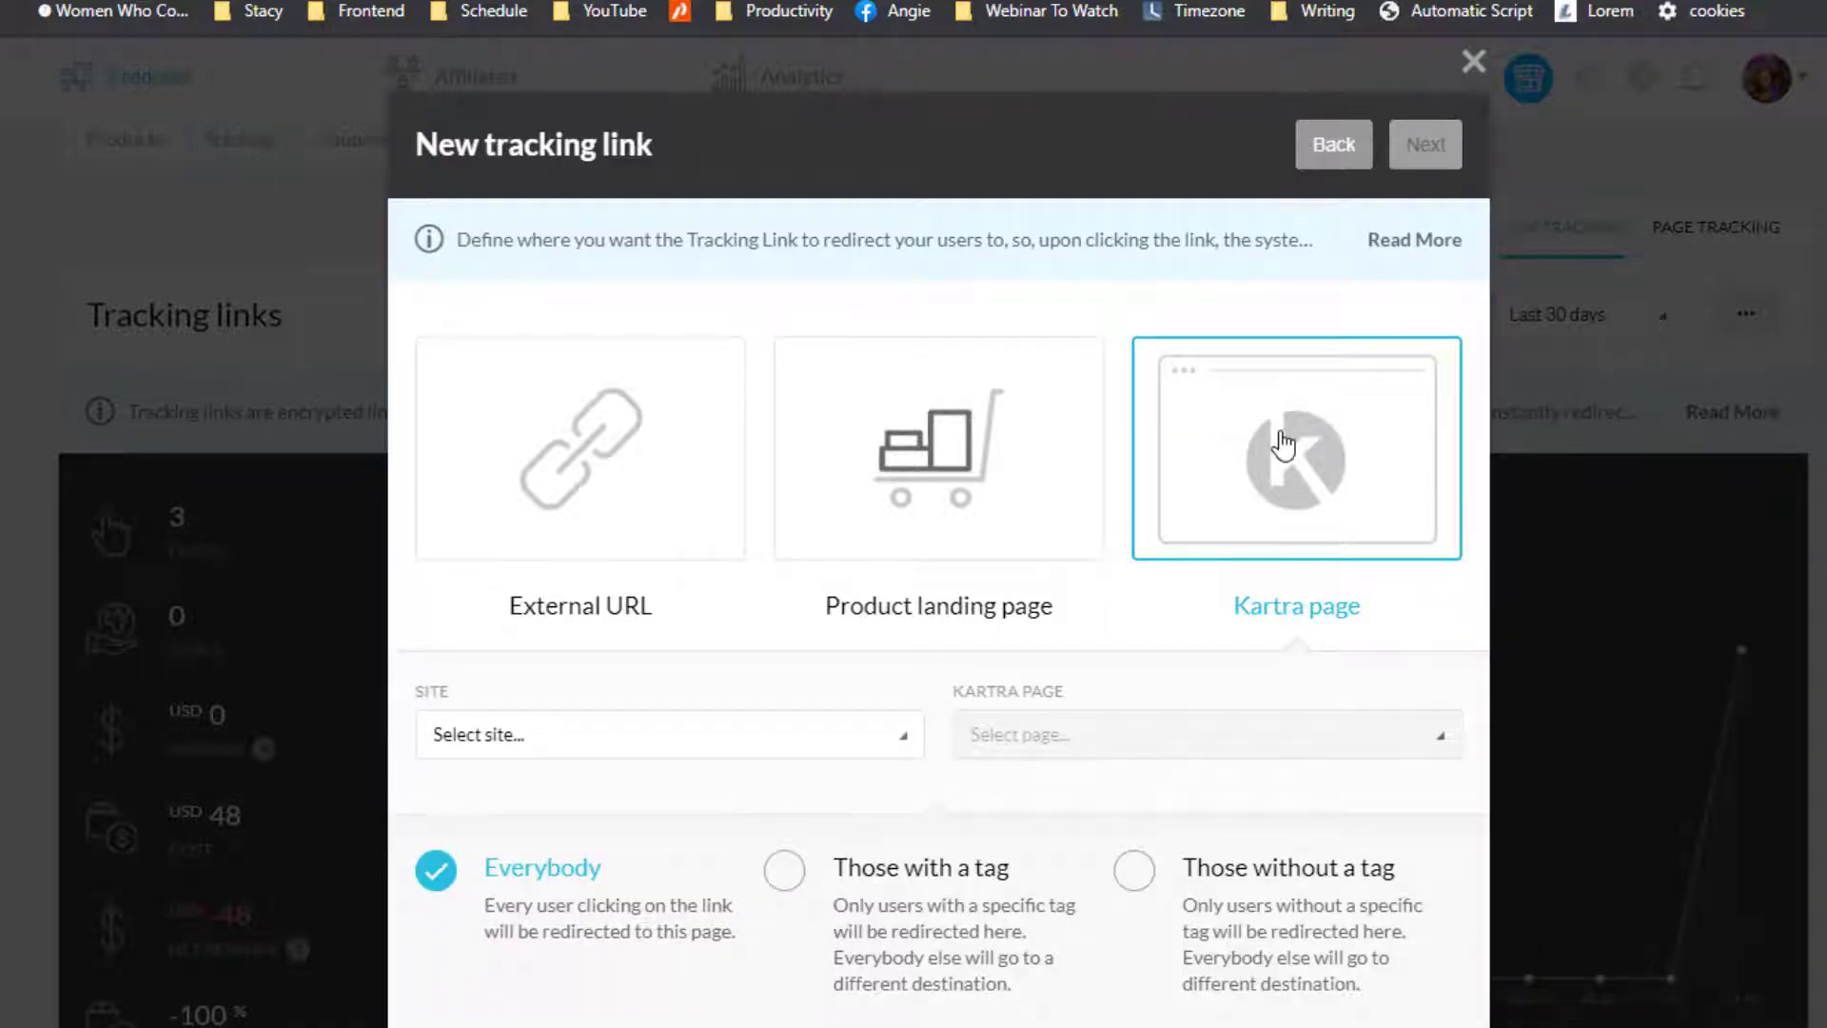
pyautogui.click(863, 734)
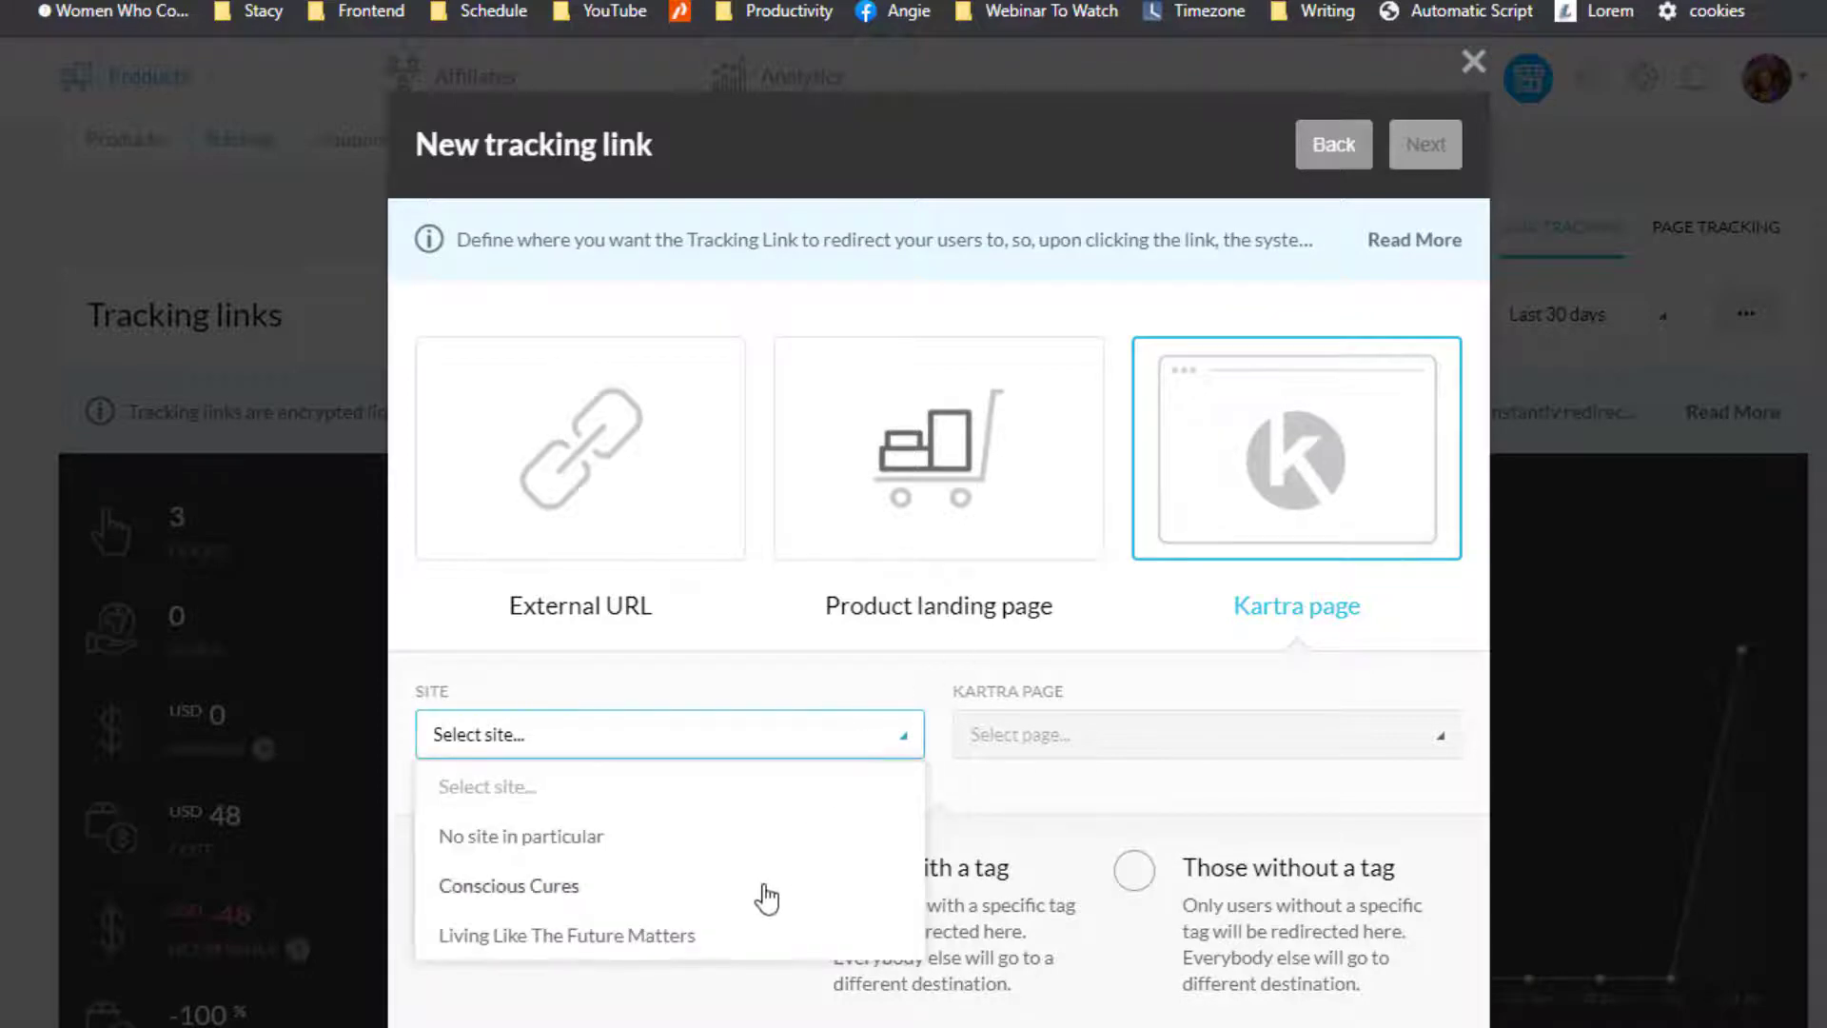
pyautogui.click(767, 897)
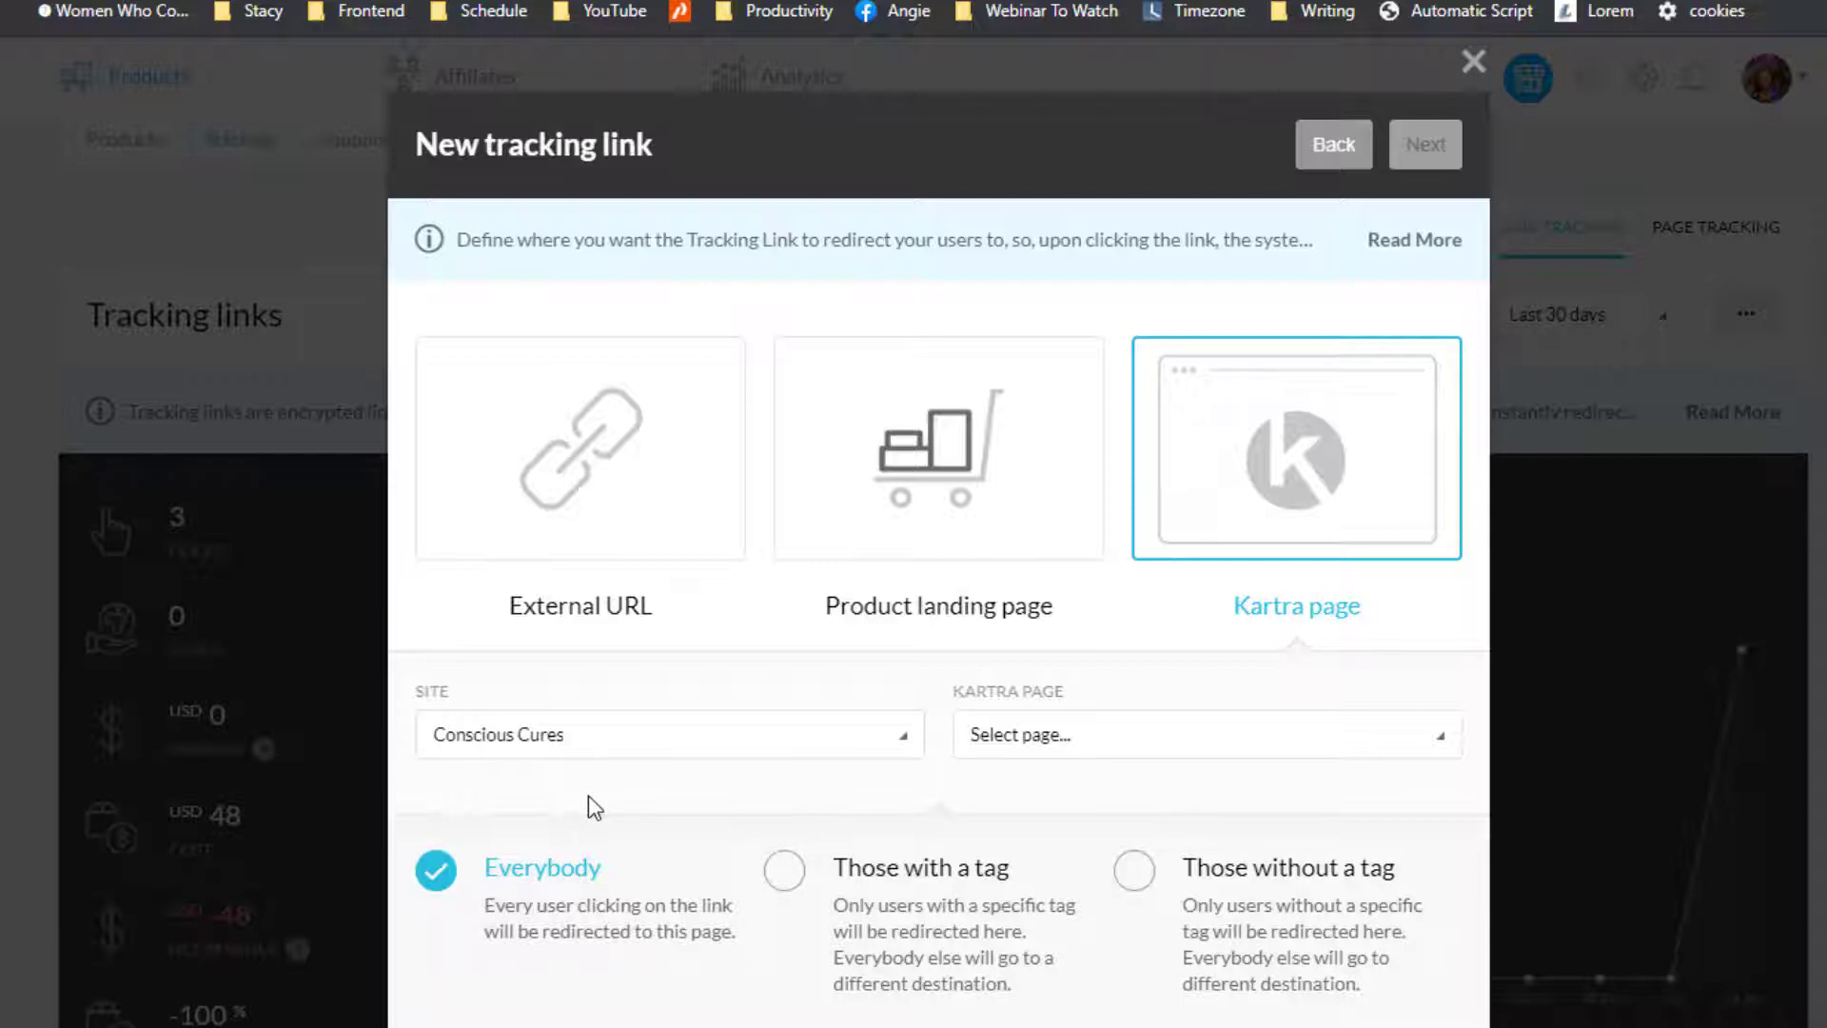
pyautogui.click(1101, 756)
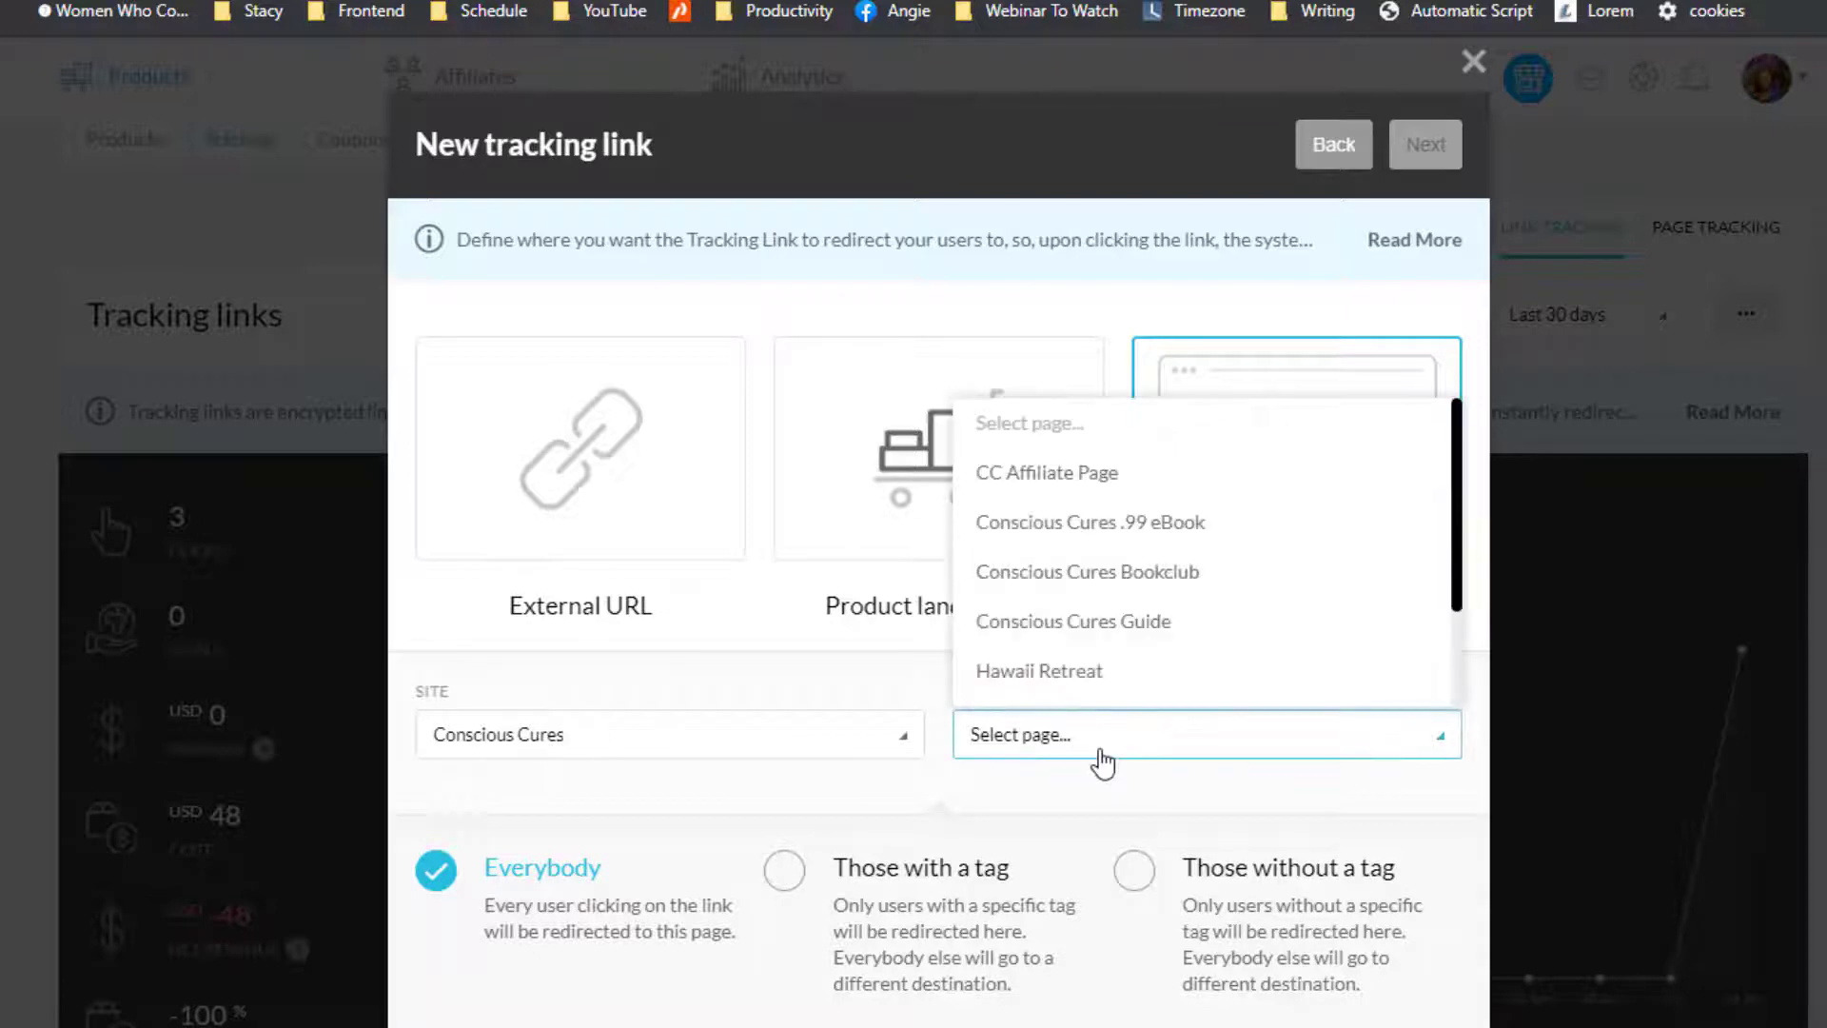
pyautogui.click(1004, 489)
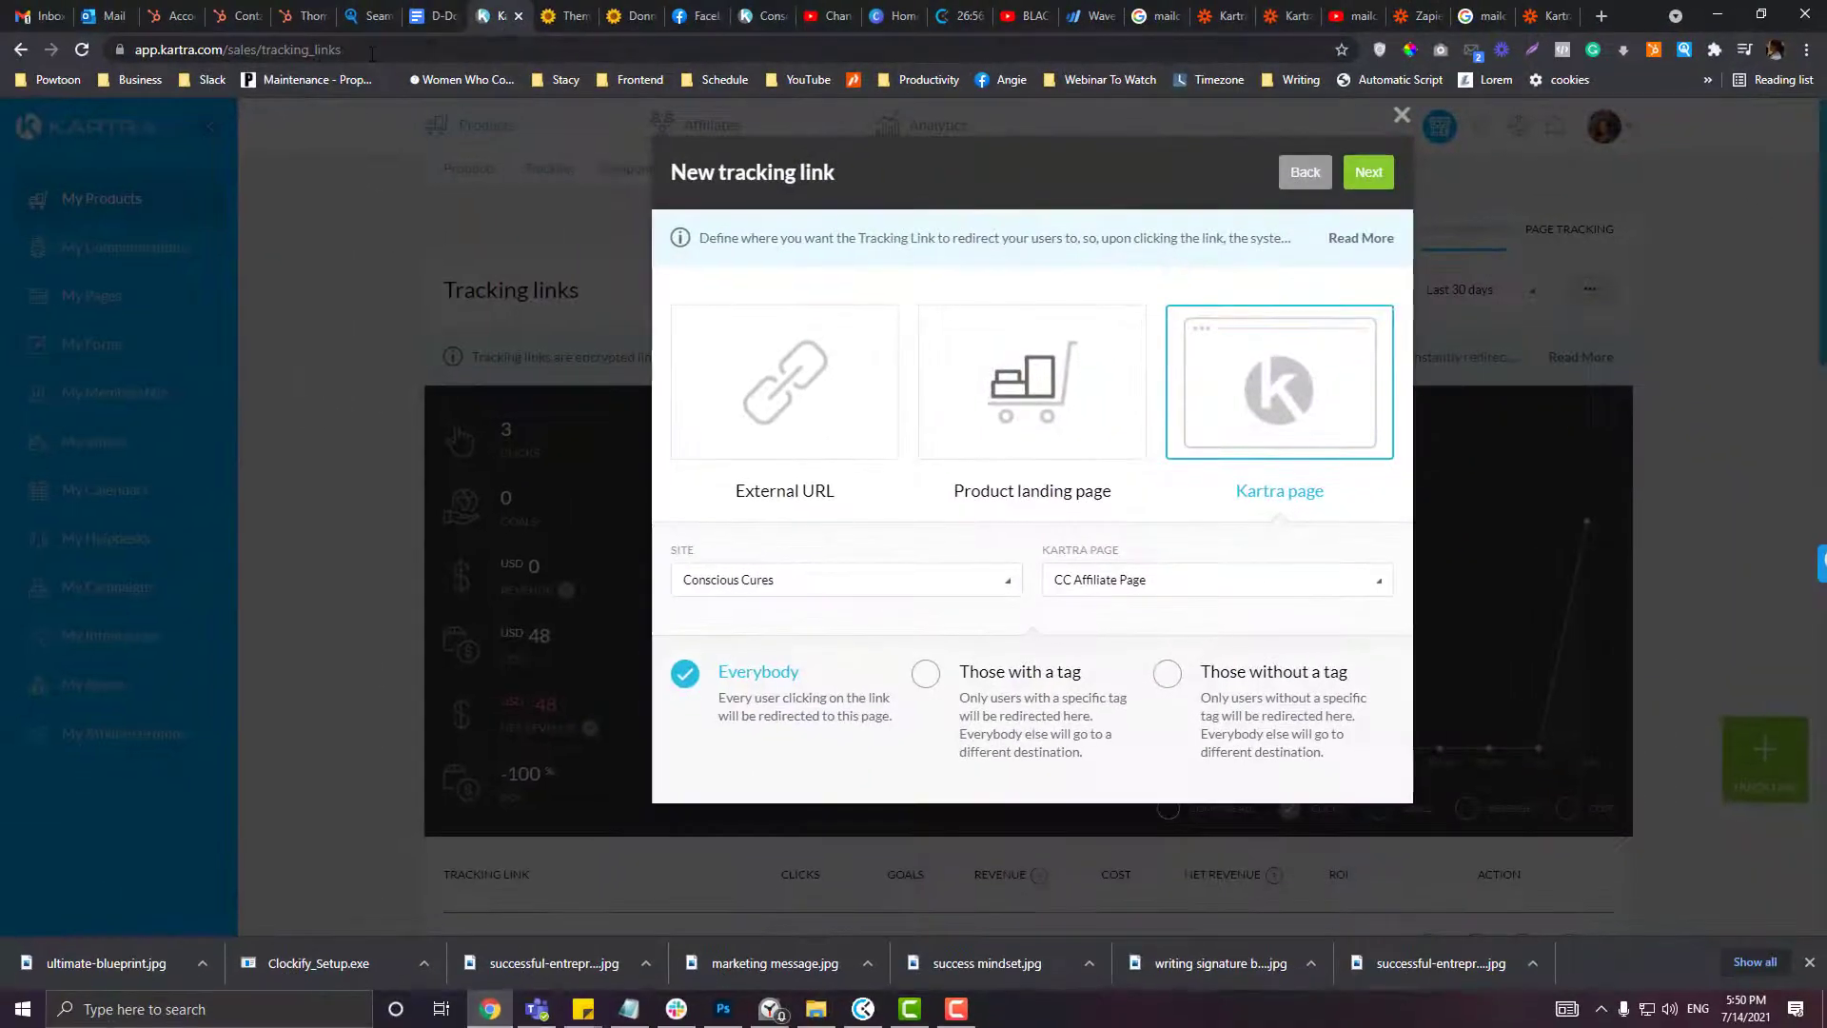
# Step: Load the base Kartra address in the WordPress tab, leaving the unsaved WordPress page
pyautogui.click(371, 49)
pyautogui.hotkey('ctrl', 'c')
pyautogui.click(566, 16)
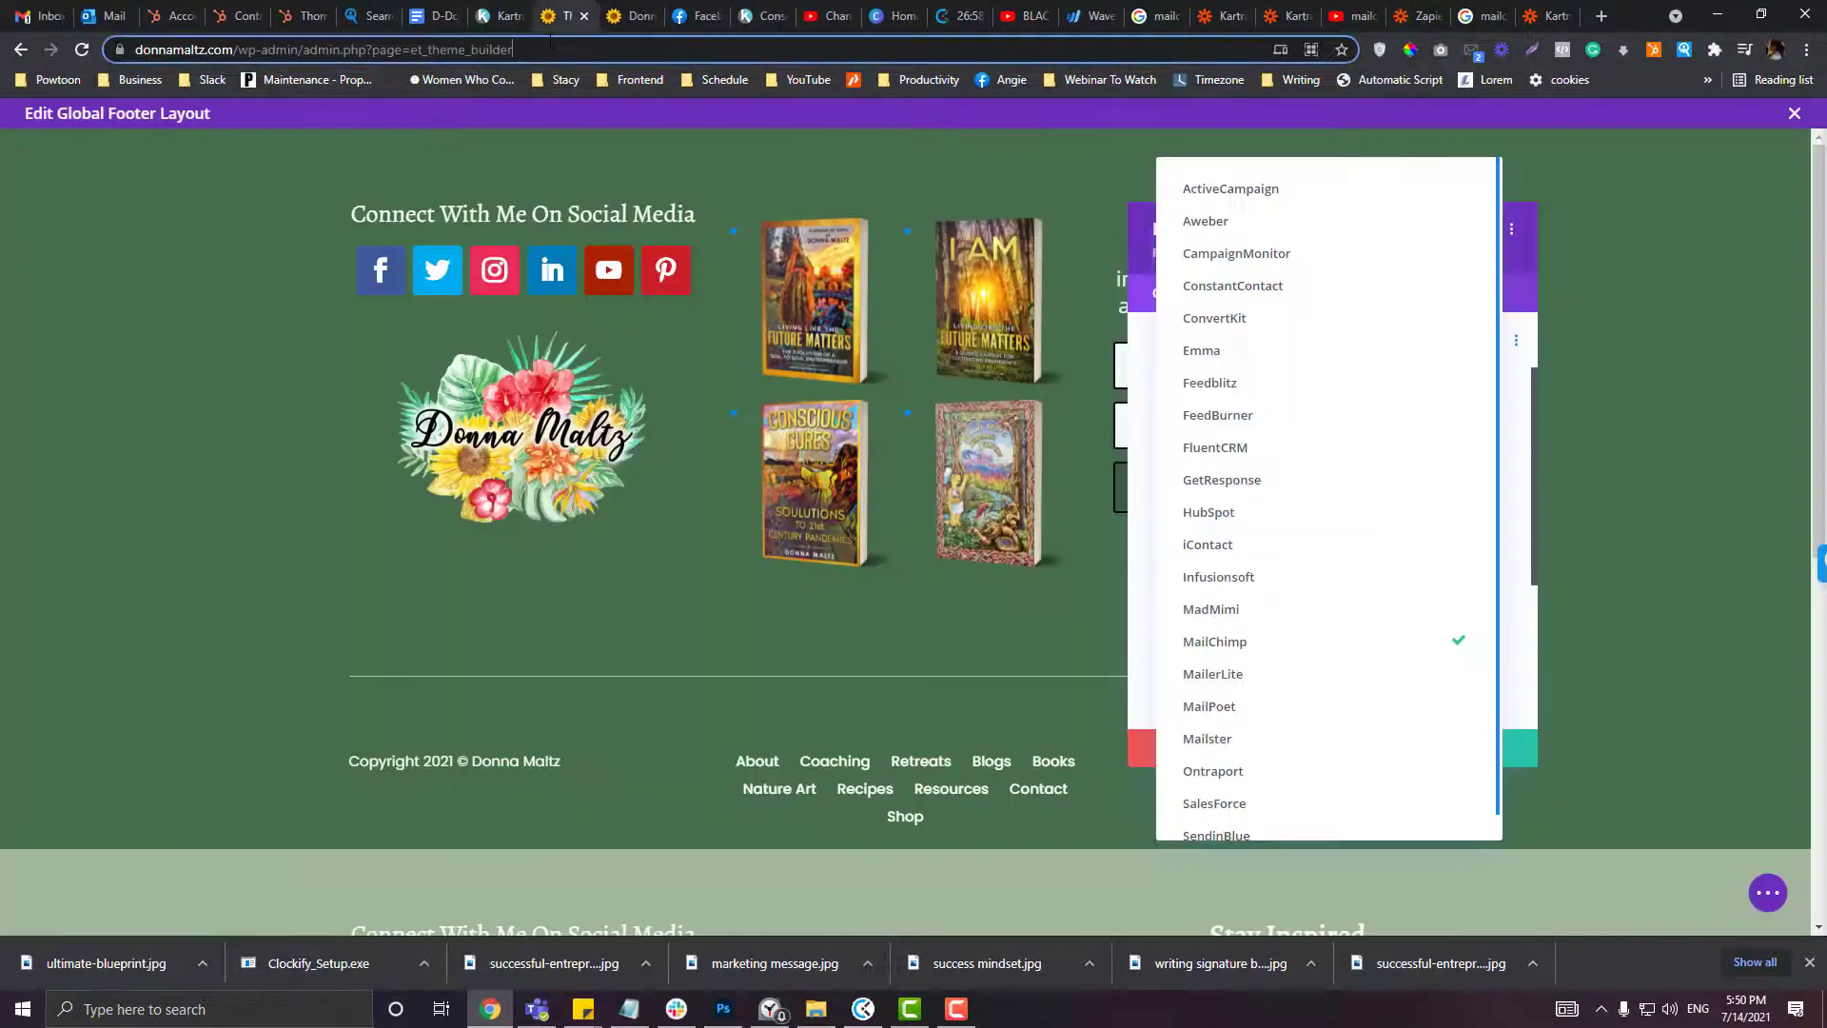
pyautogui.click(550, 43)
pyautogui.hotkey('ctrl', 'v')
pyautogui.moveTo(281, 49); pyautogui.dragTo(403, 49)
pyautogui.press('BackSpace')
pyautogui.press('Return')
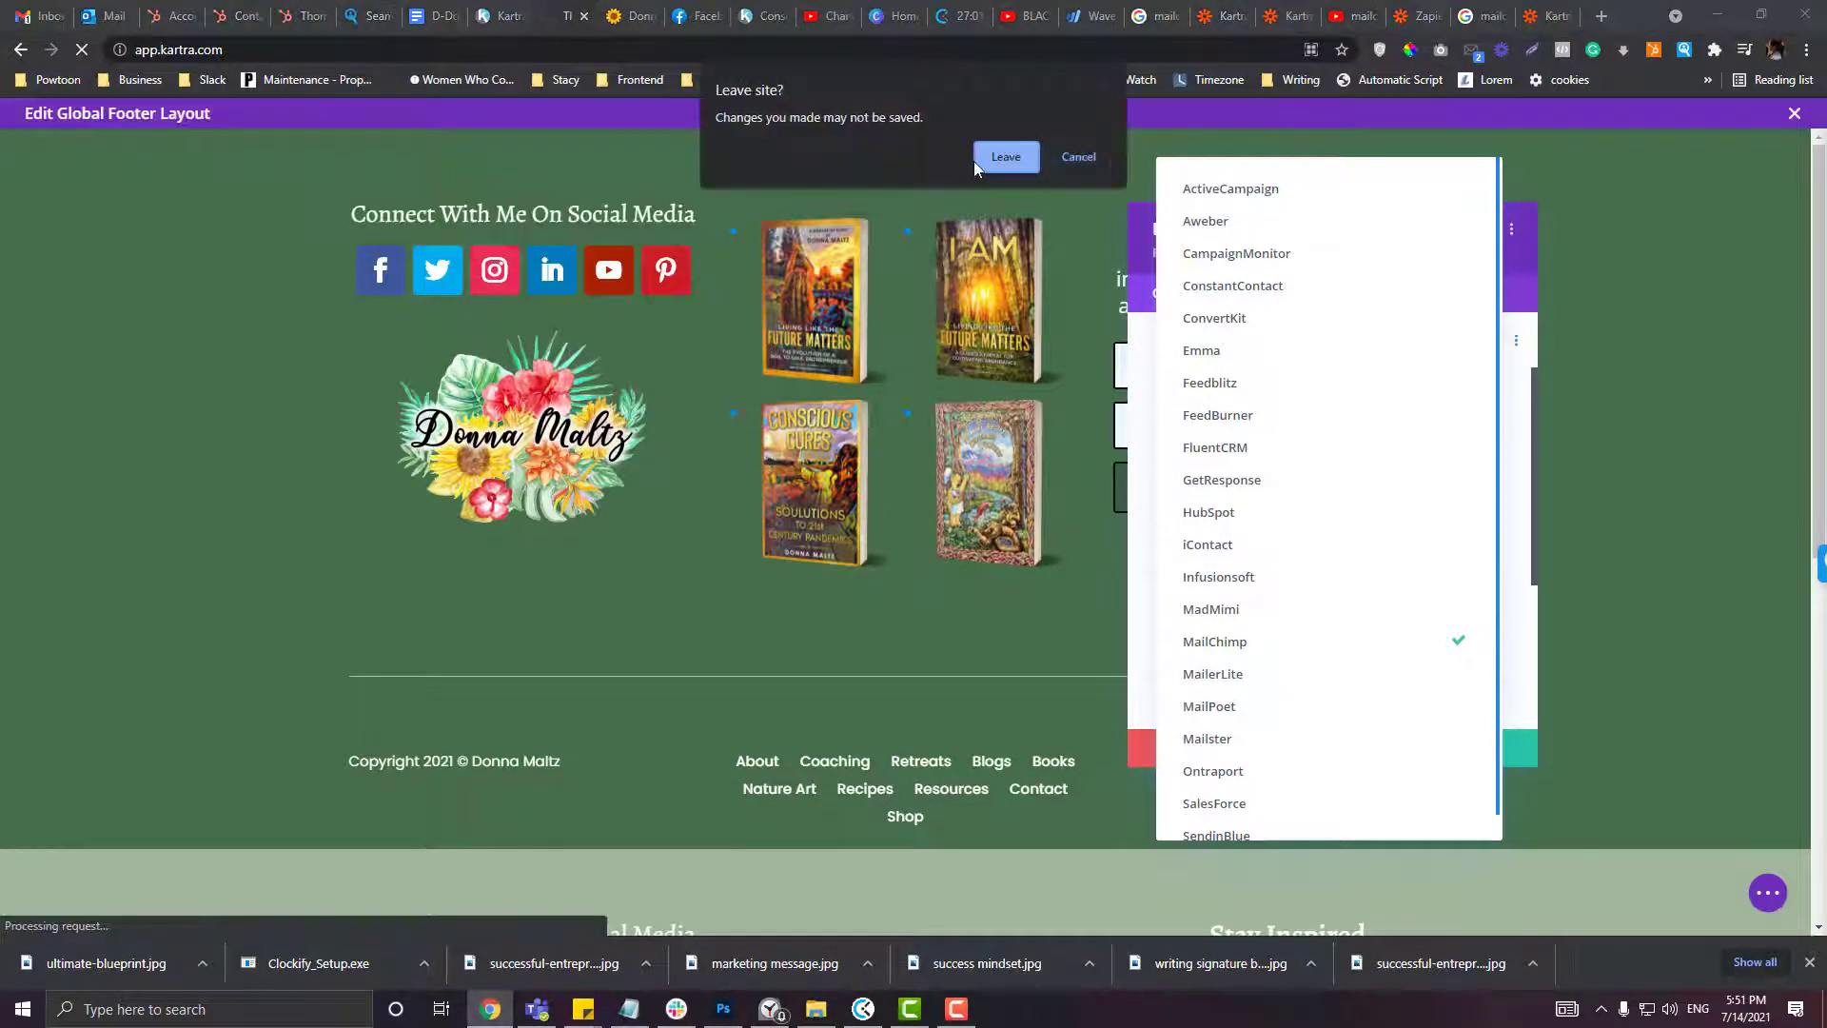
pyautogui.click(986, 157)
# Step: Open the live CC Affiliate Page from My Products > My Pages using Get code or link
pyautogui.click(503, 16)
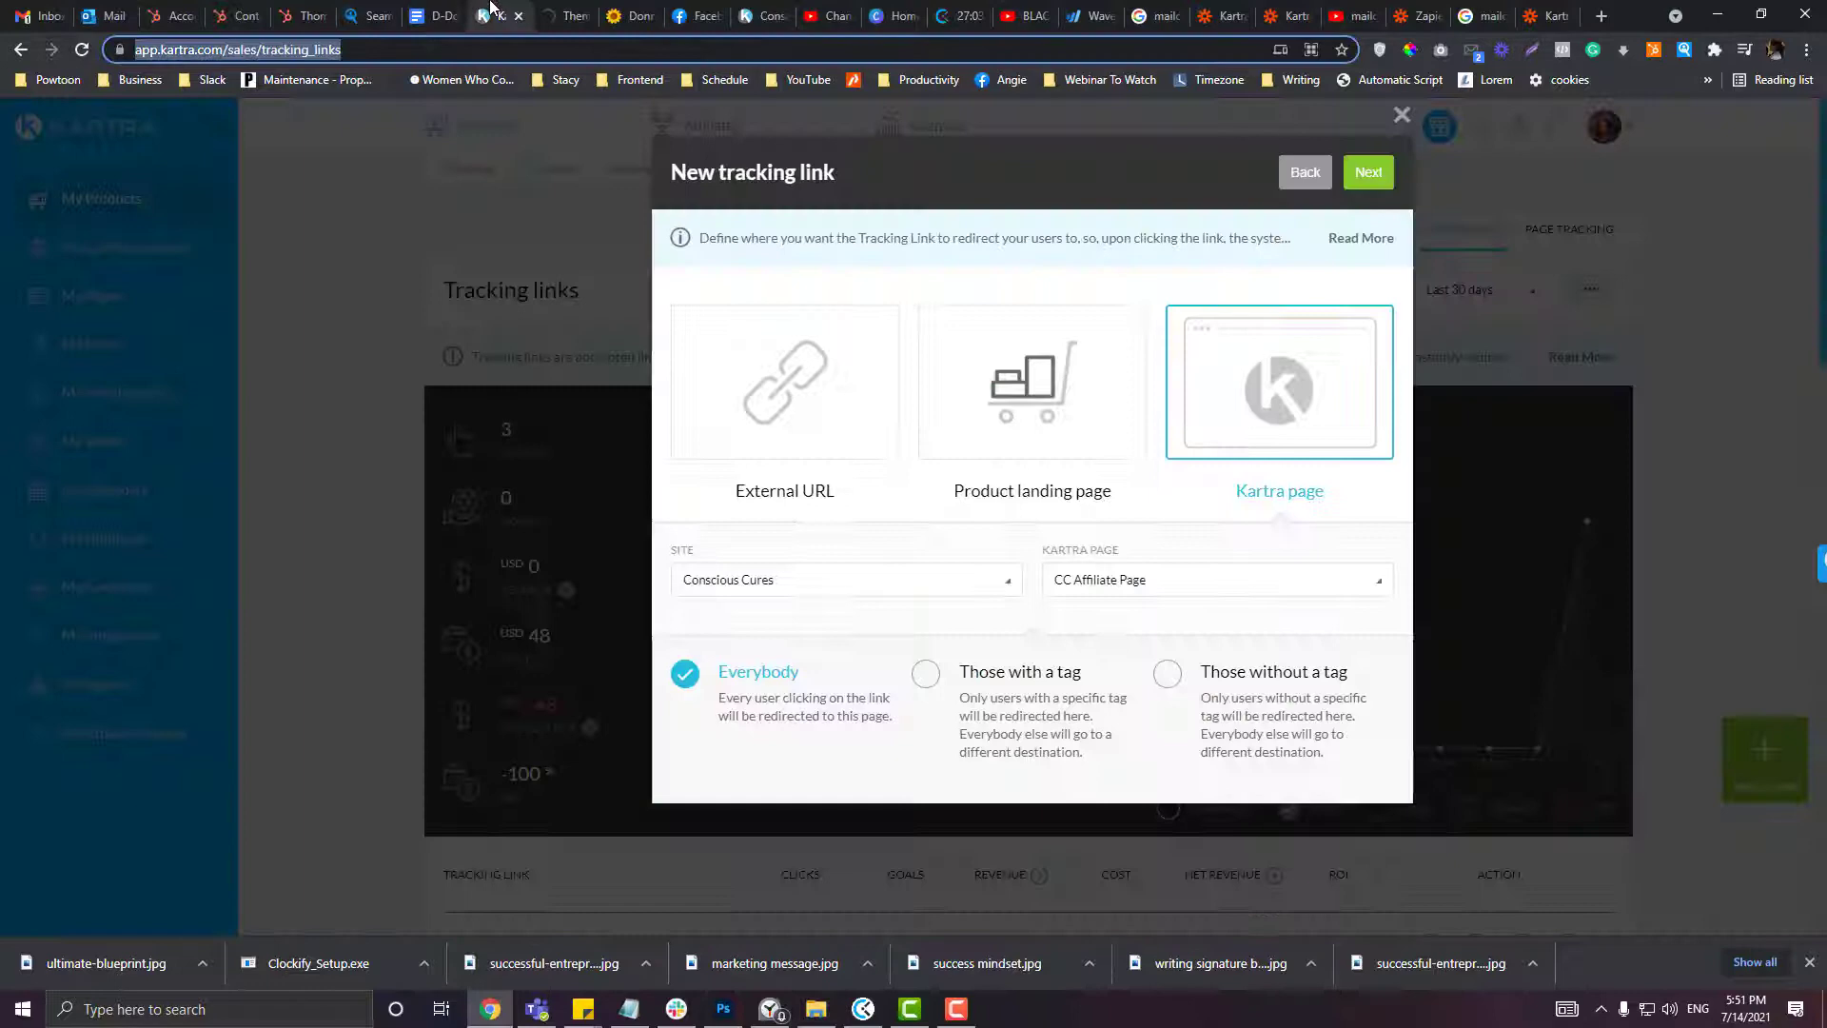
pyautogui.click(561, 14)
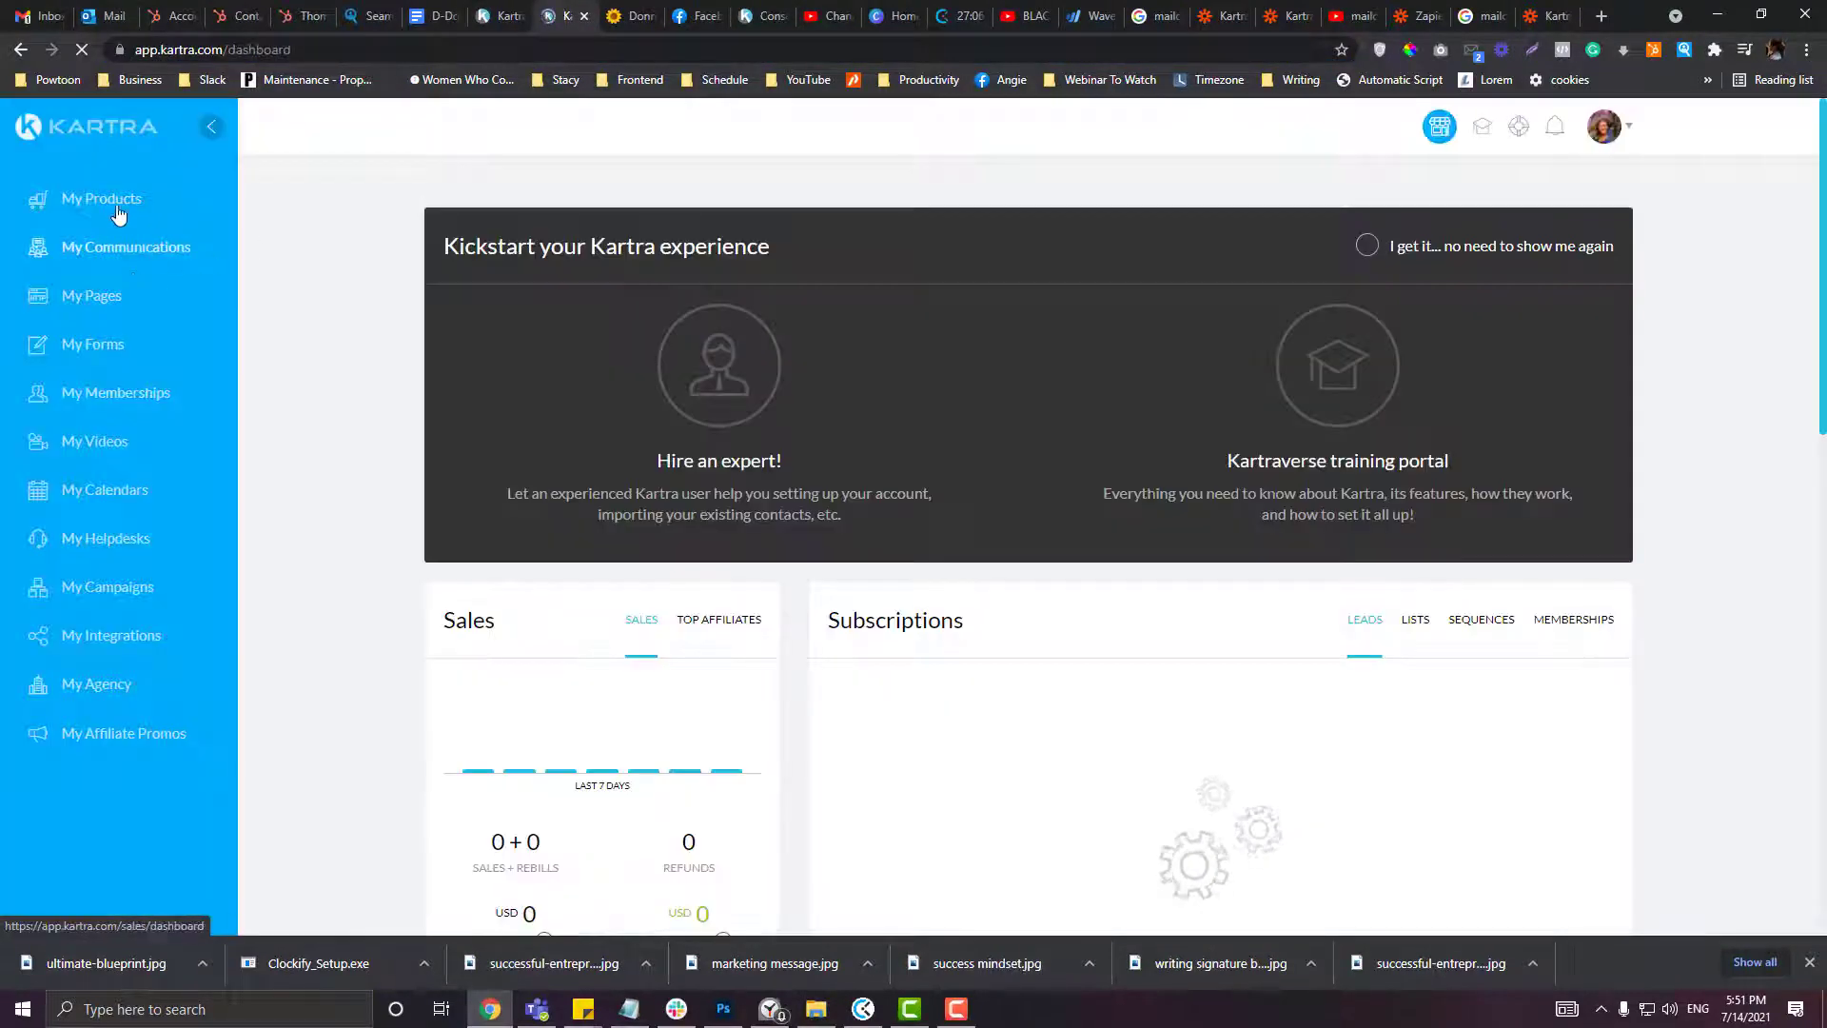
pyautogui.click(118, 212)
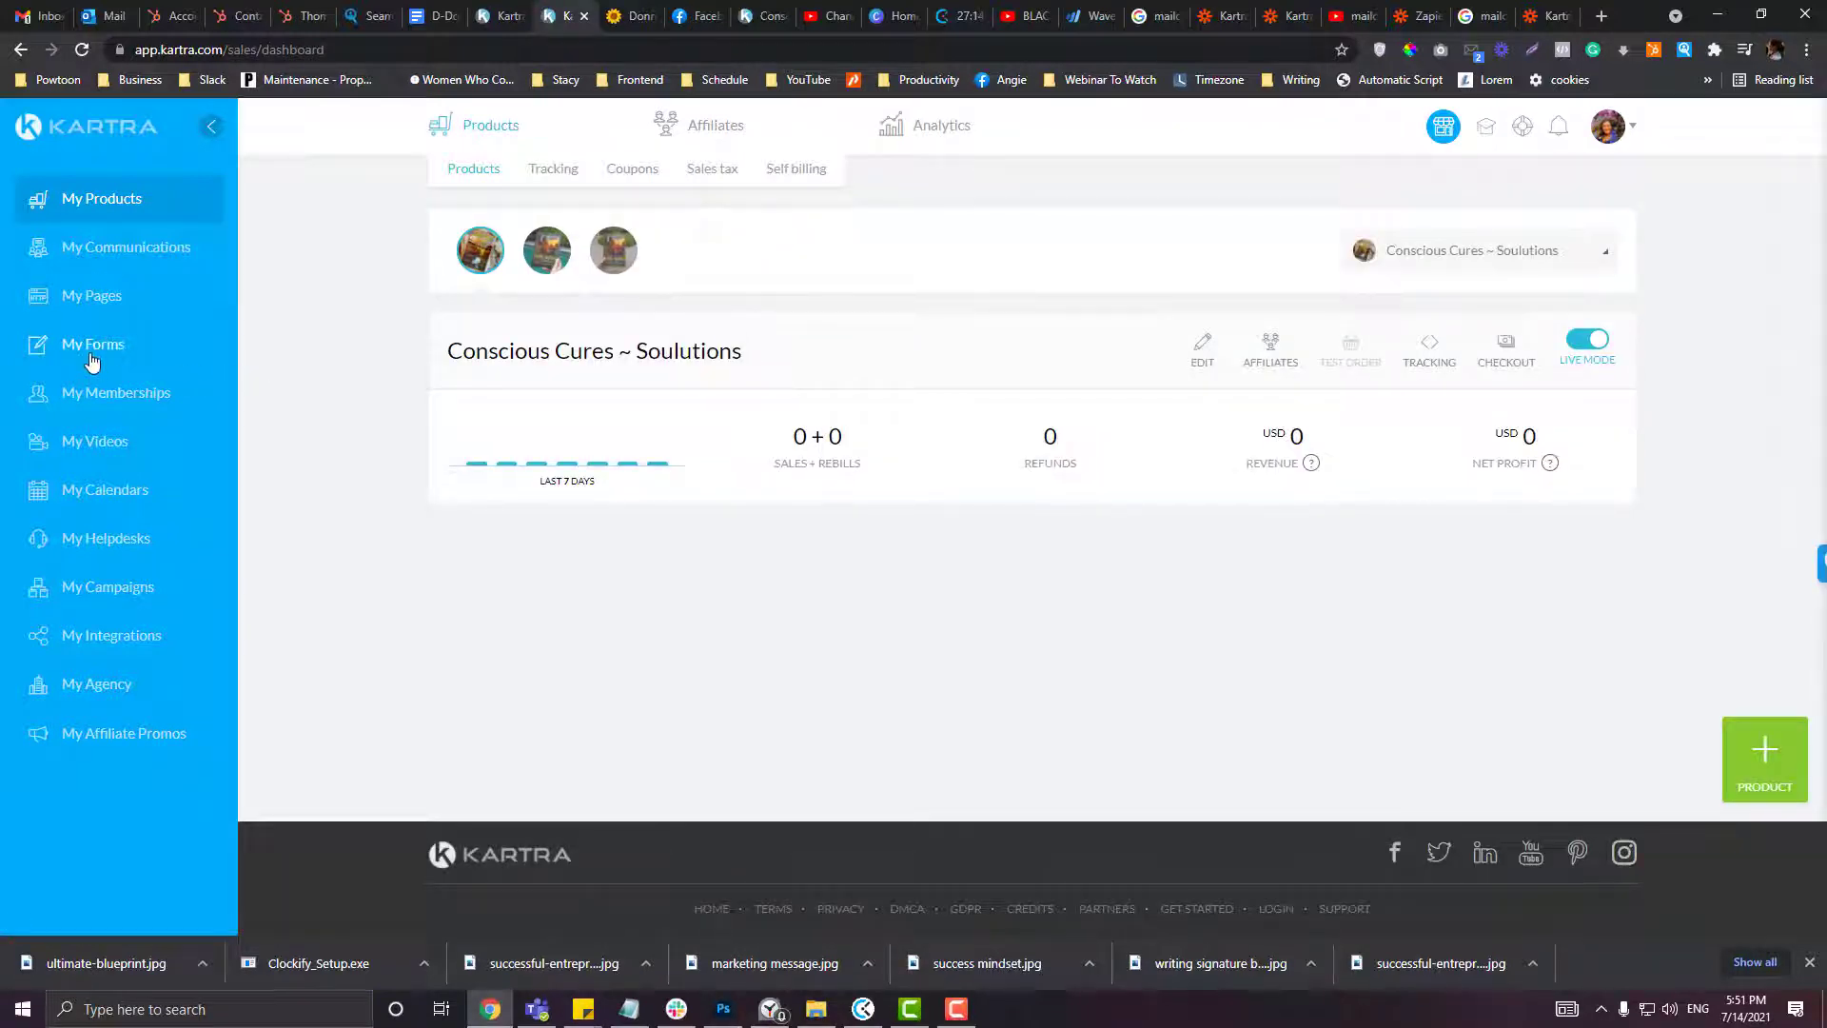
pyautogui.click(145, 306)
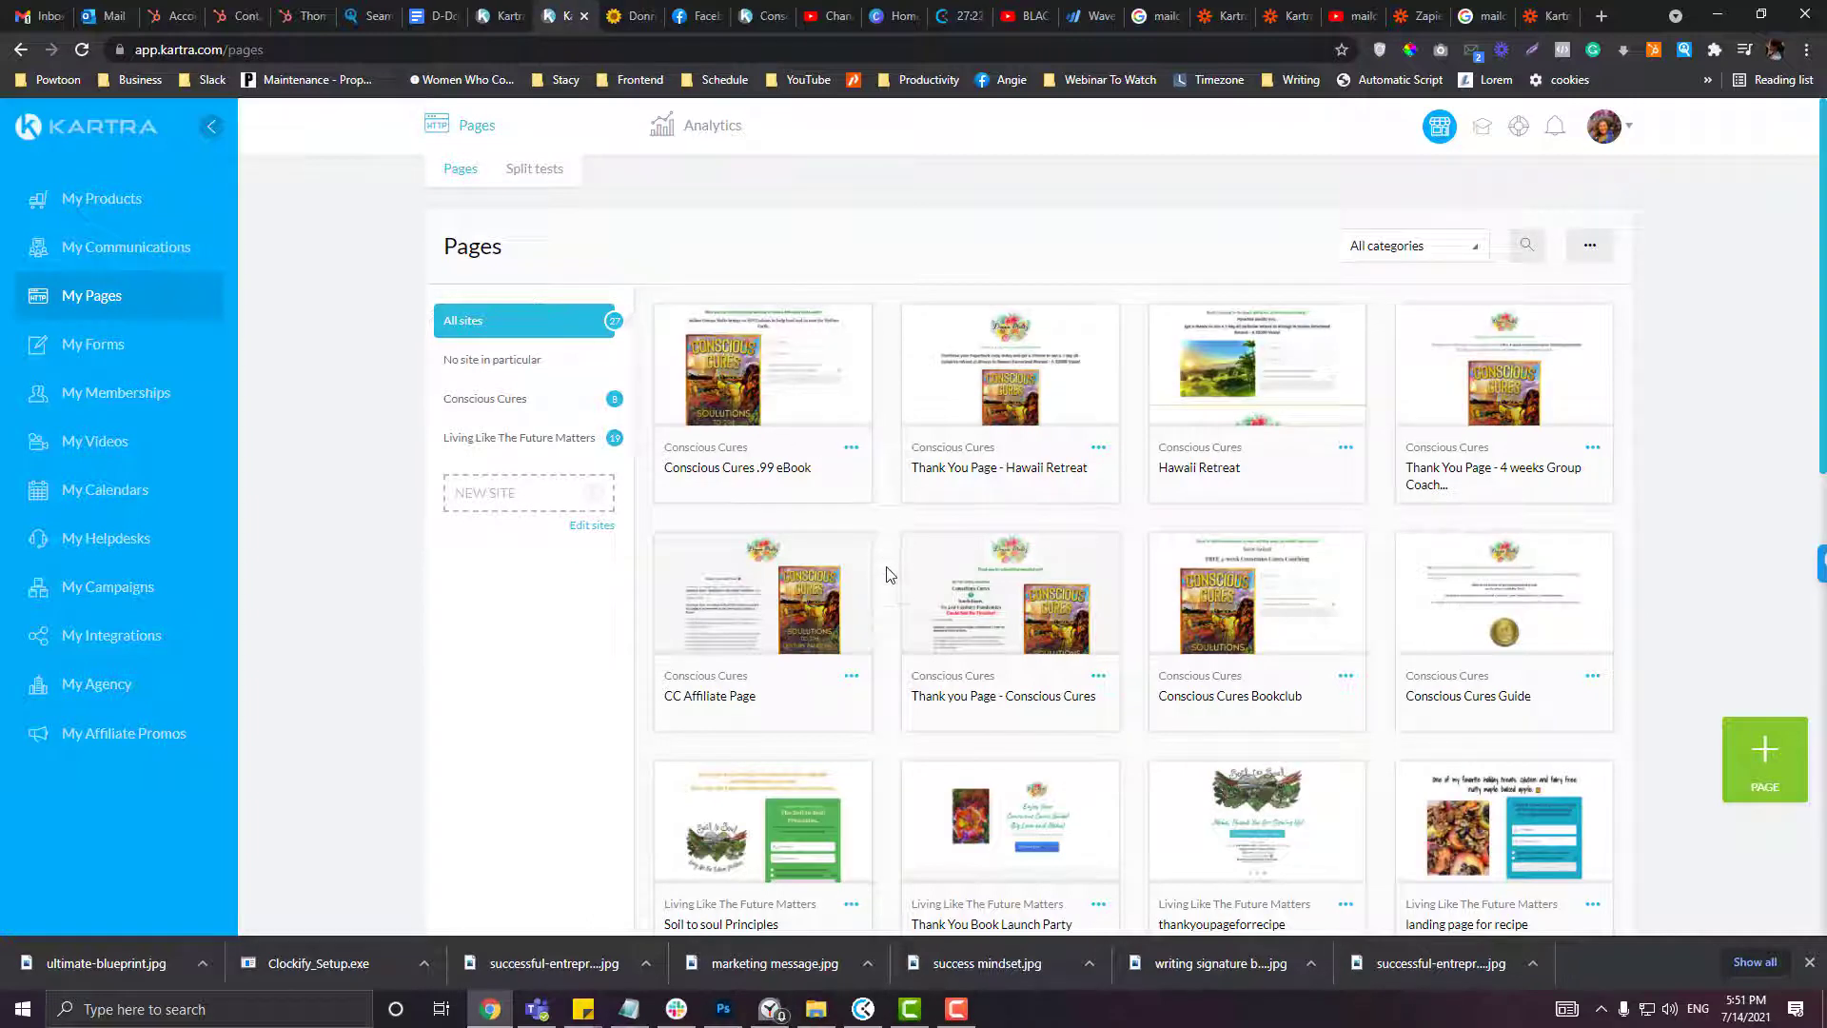
pyautogui.scroll(-2, 889, 571)
pyautogui.click(853, 488)
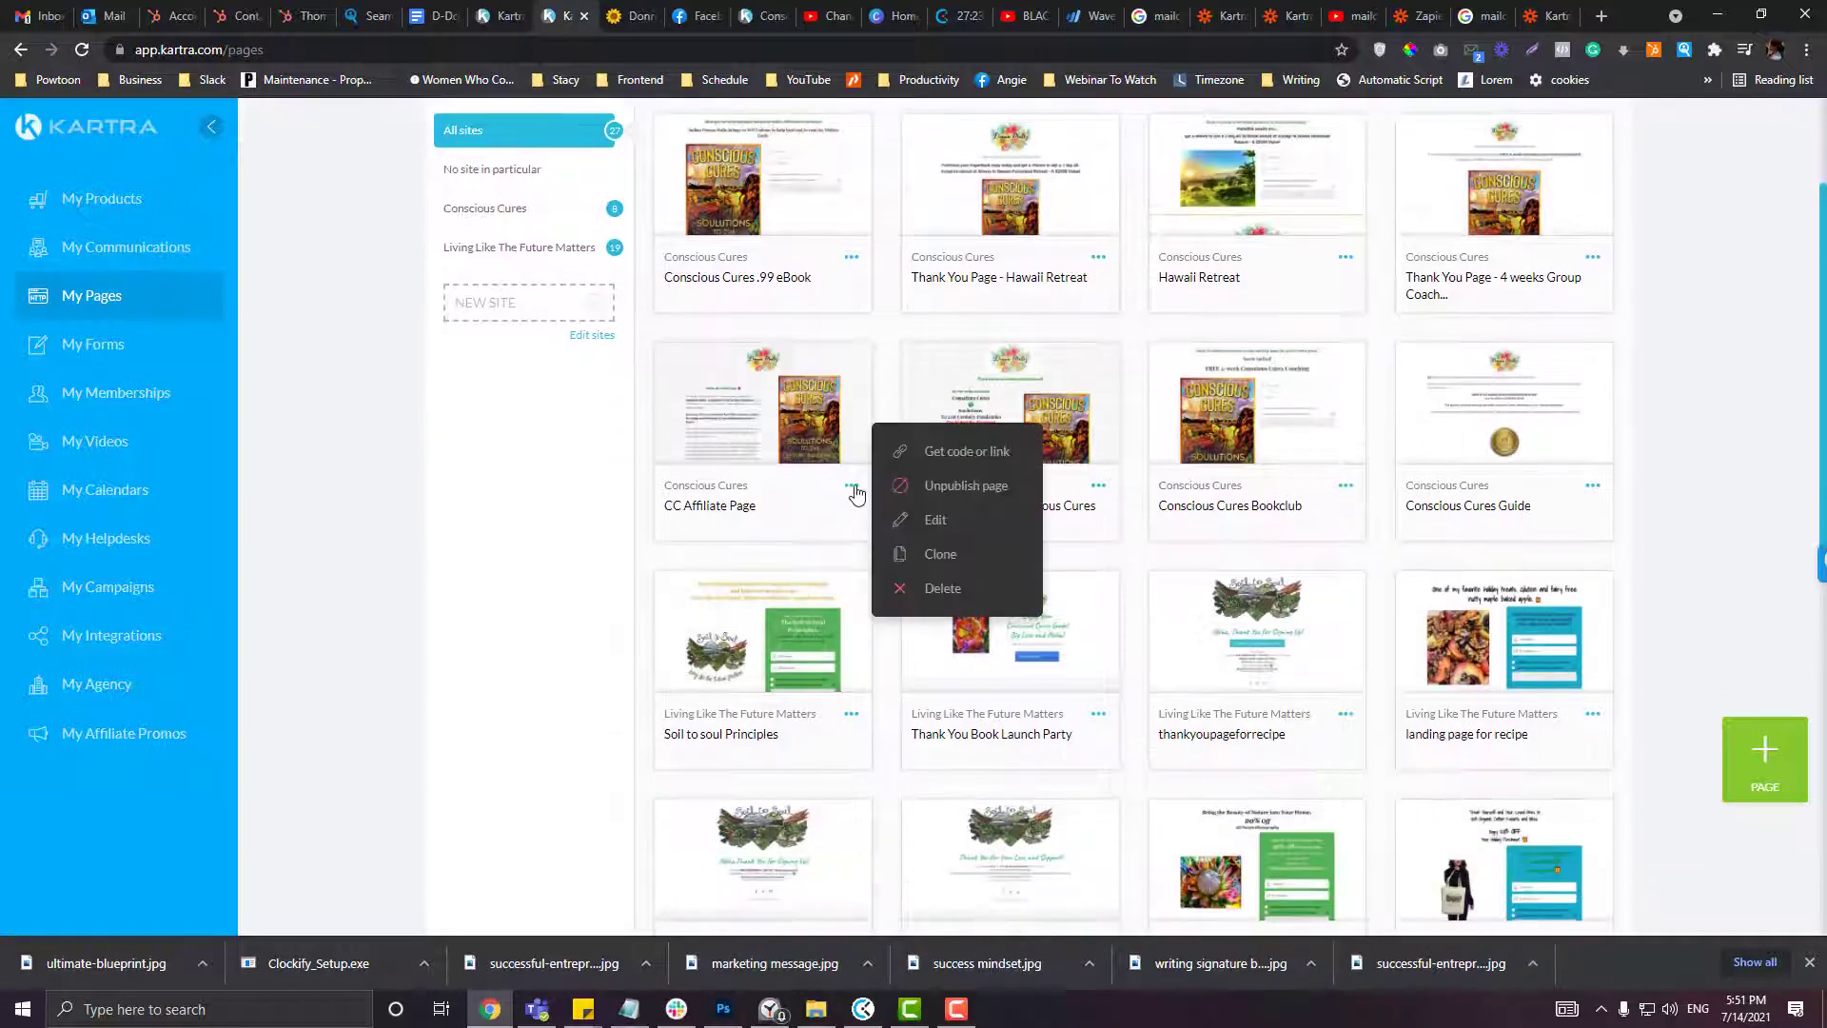
pyautogui.click(948, 452)
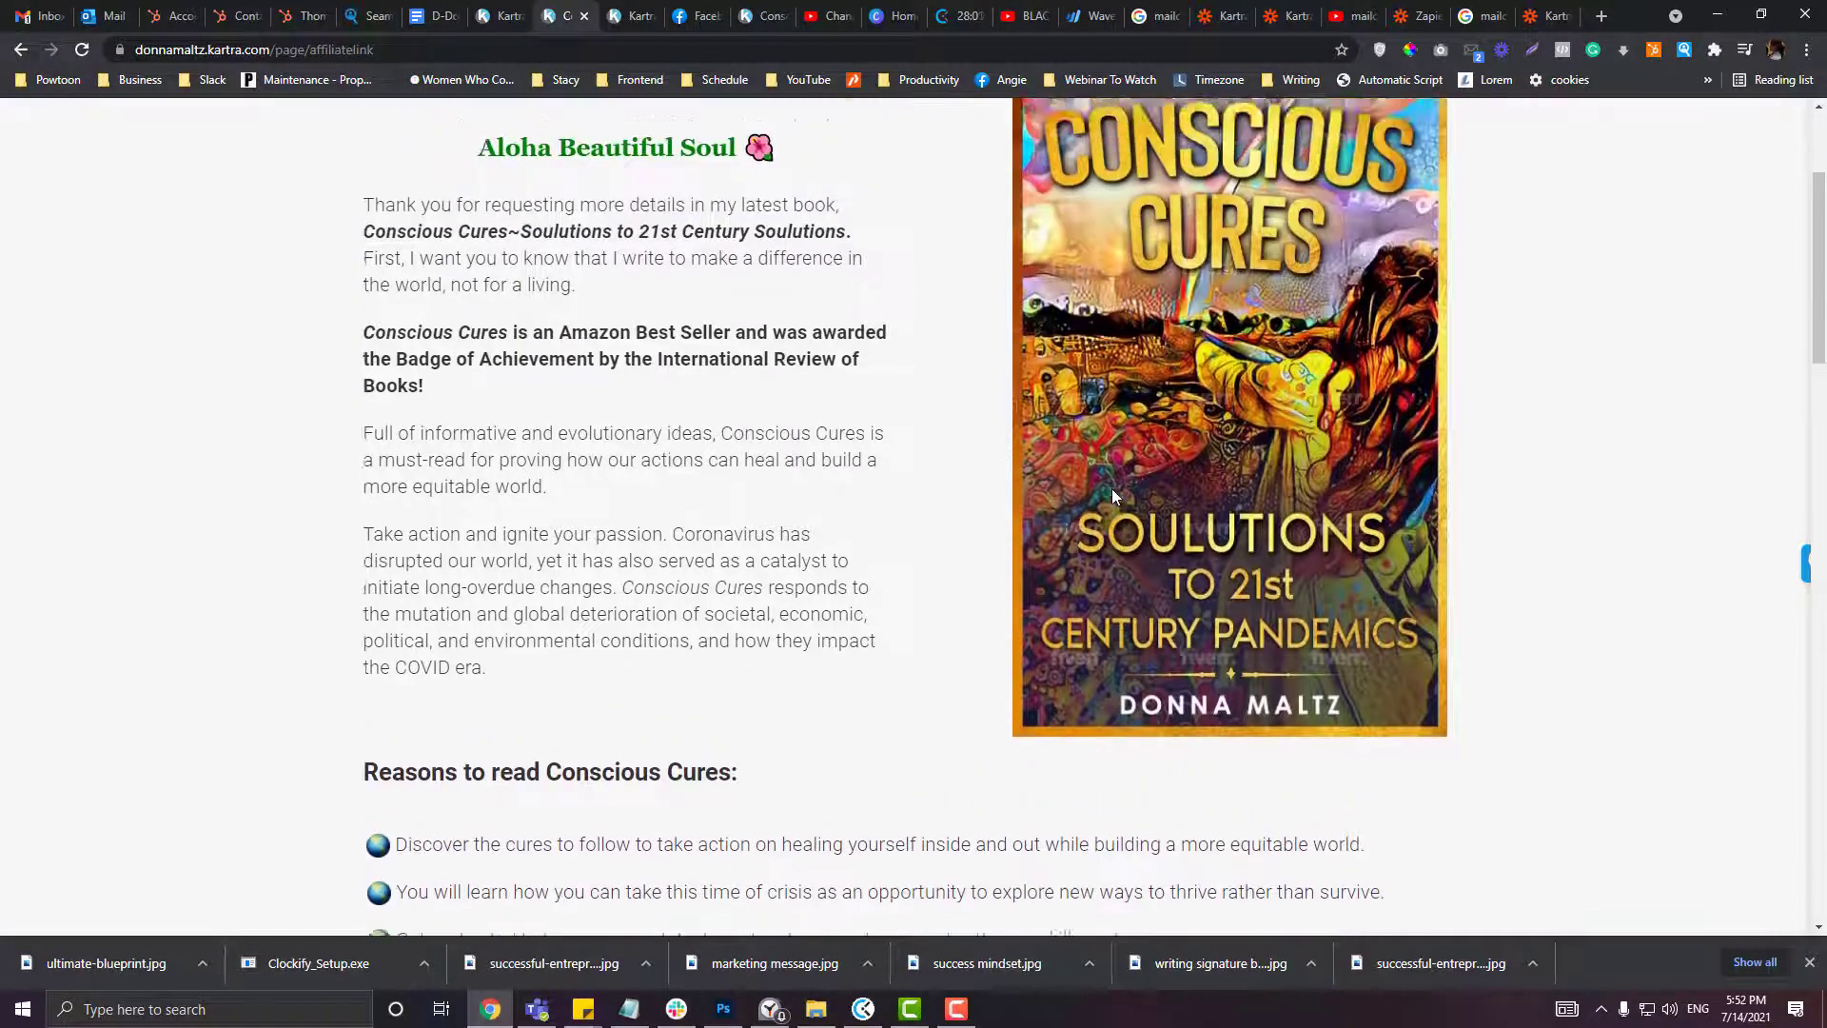
pyautogui.scroll(2, 549, 183)
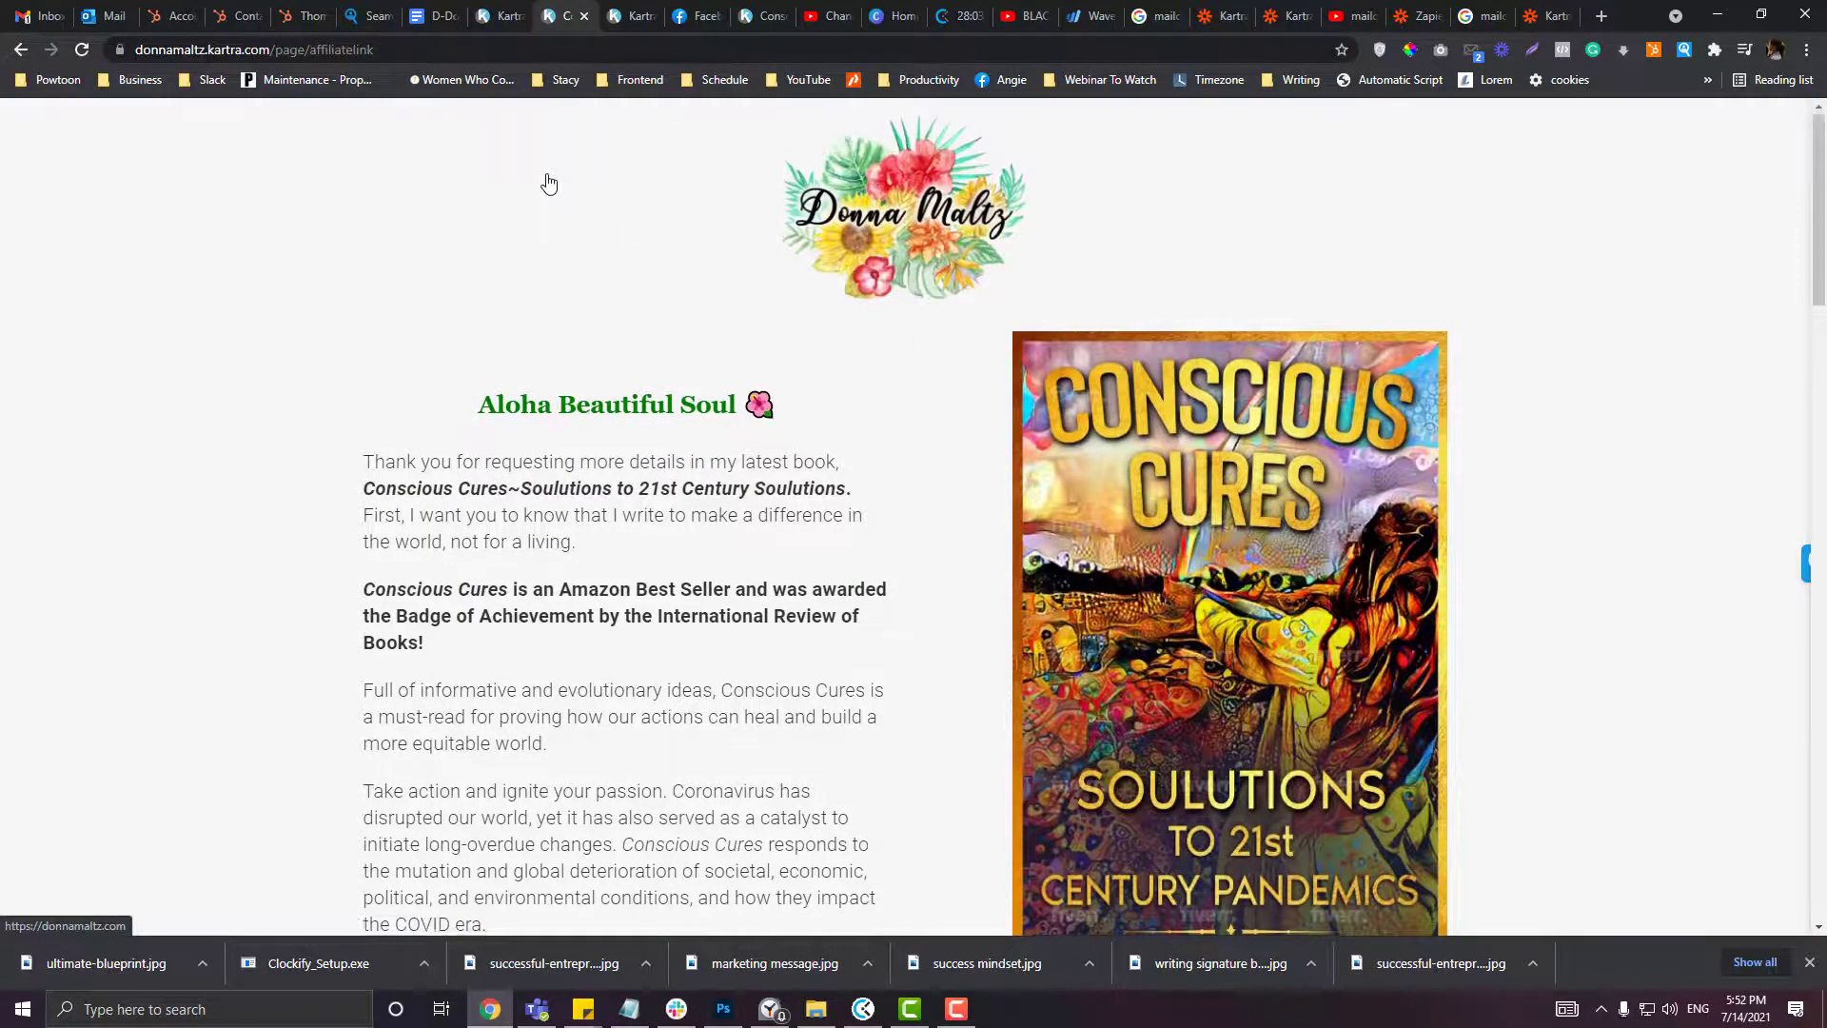
pyautogui.scroll(-10, 549, 183)
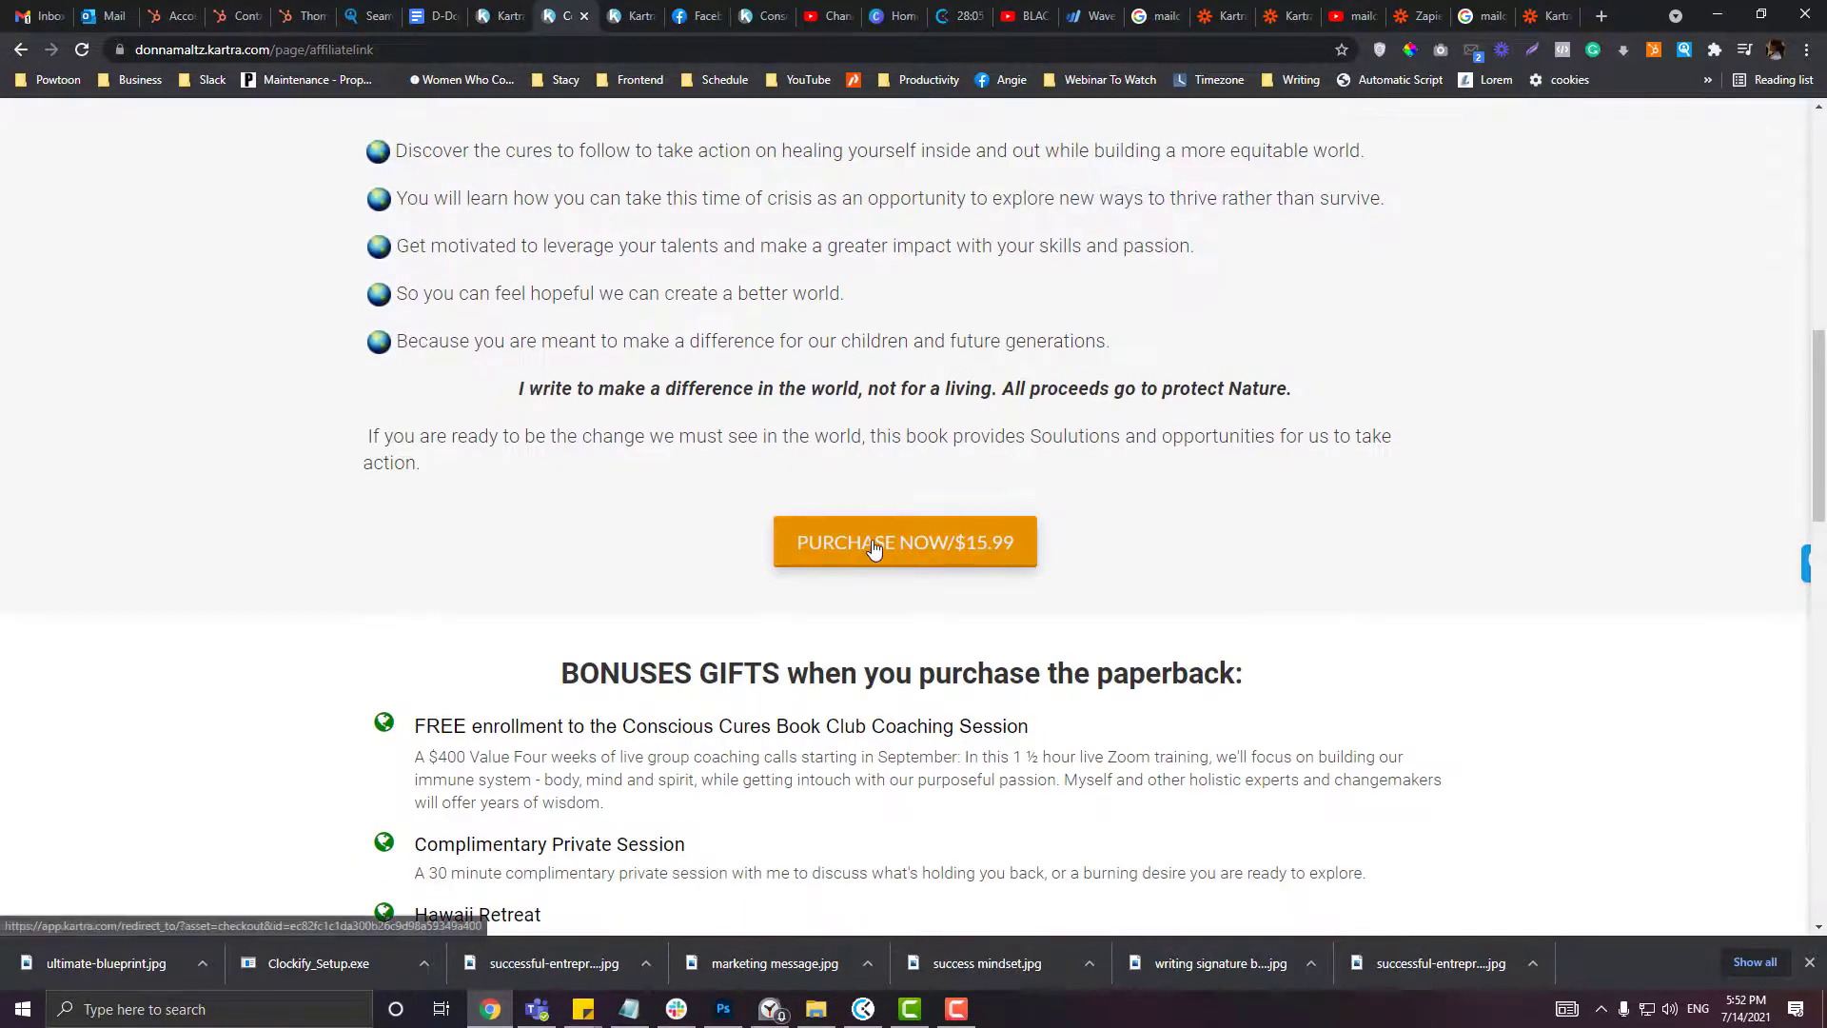
pyautogui.scroll(10, 717, 328)
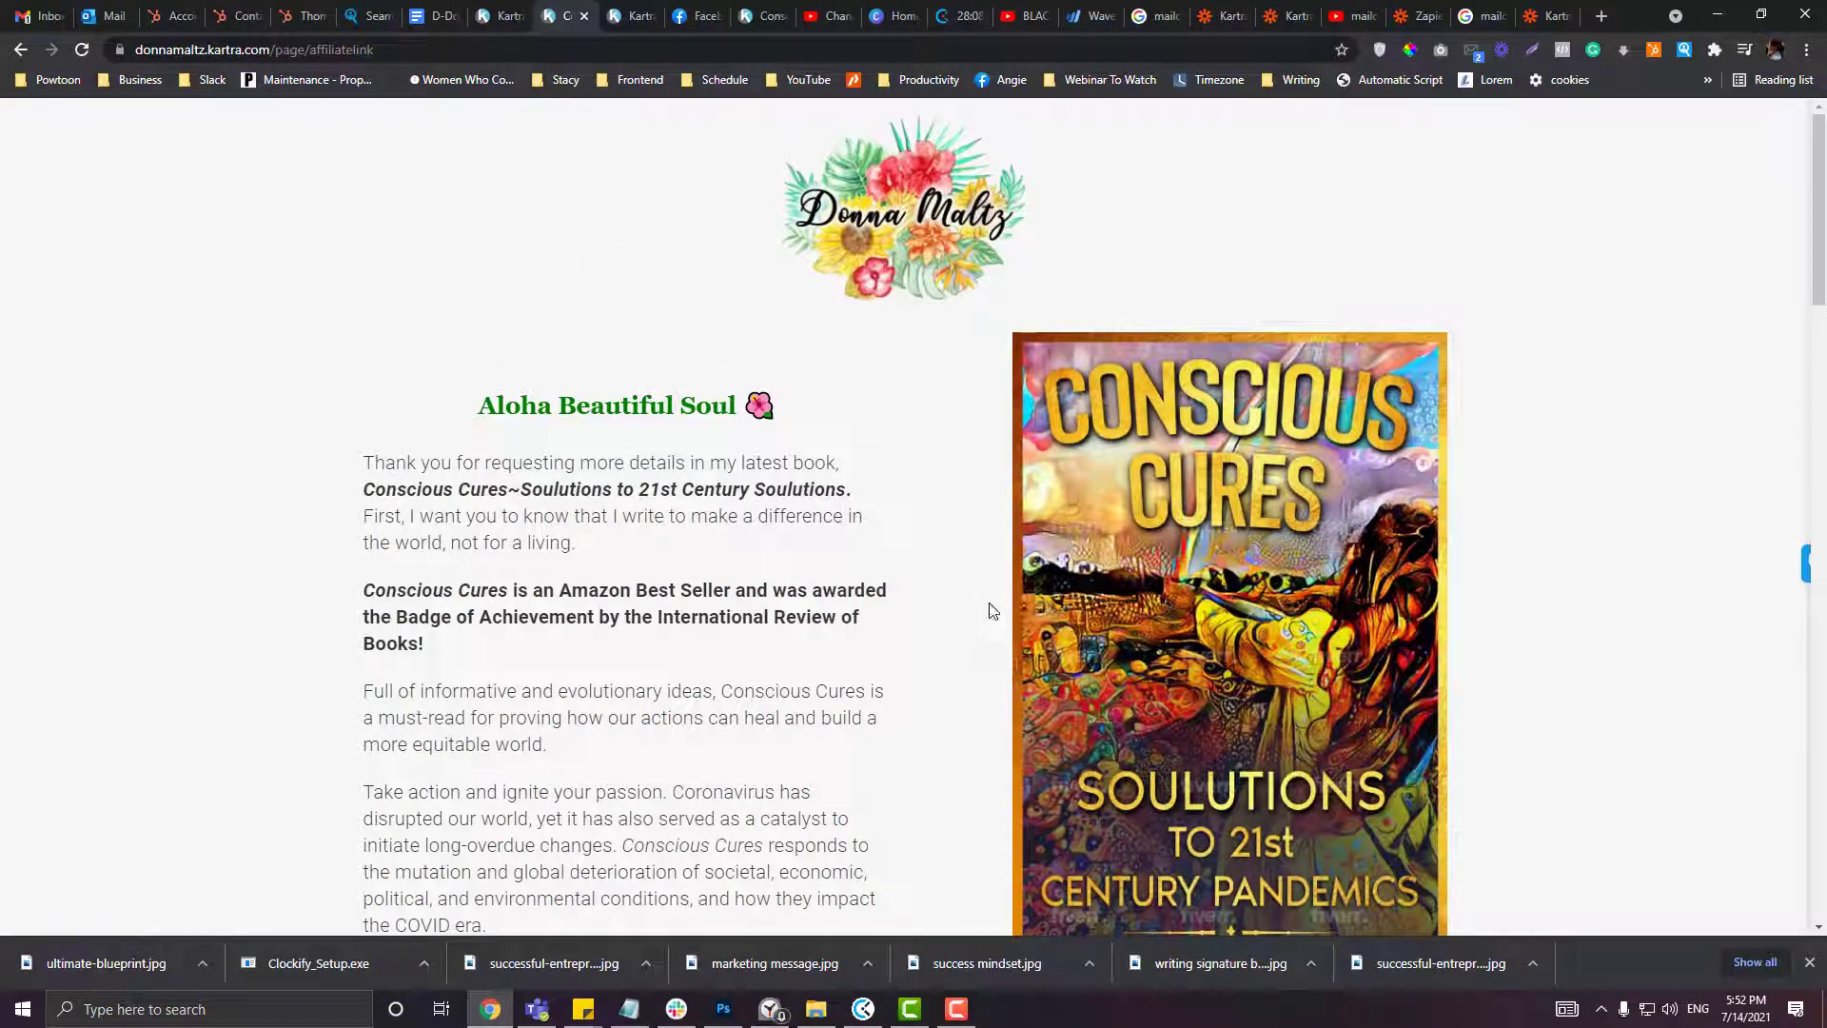
pyautogui.moveTo(452, 404); pyautogui.dragTo(775, 501)
pyautogui.scroll(-2, 776, 500)
pyautogui.moveTo(479, 215); pyautogui.dragTo(937, 551)
pyautogui.scroll(-2, 701, 436)
pyautogui.scroll(-4, 748, 469)
pyautogui.scroll(4, 1069, 436)
pyautogui.scroll(2, 1069, 436)
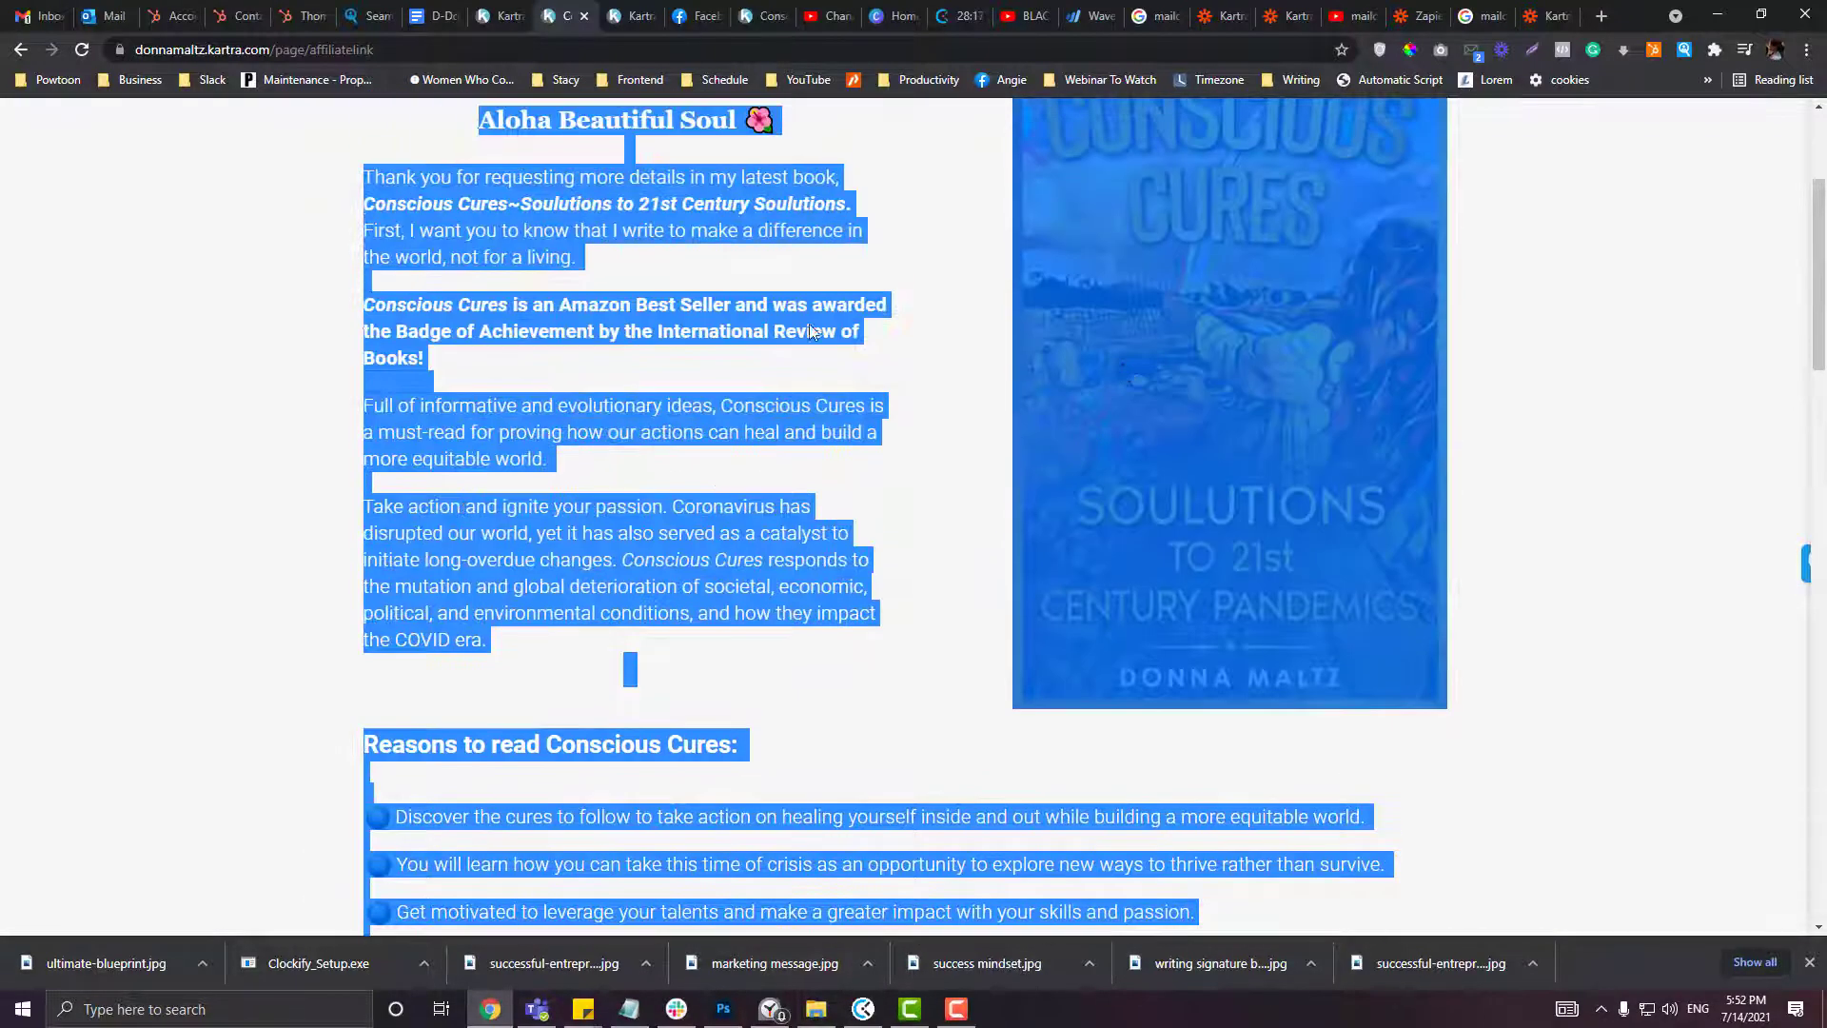
pyautogui.click(807, 320)
pyautogui.scroll(2, 915, 328)
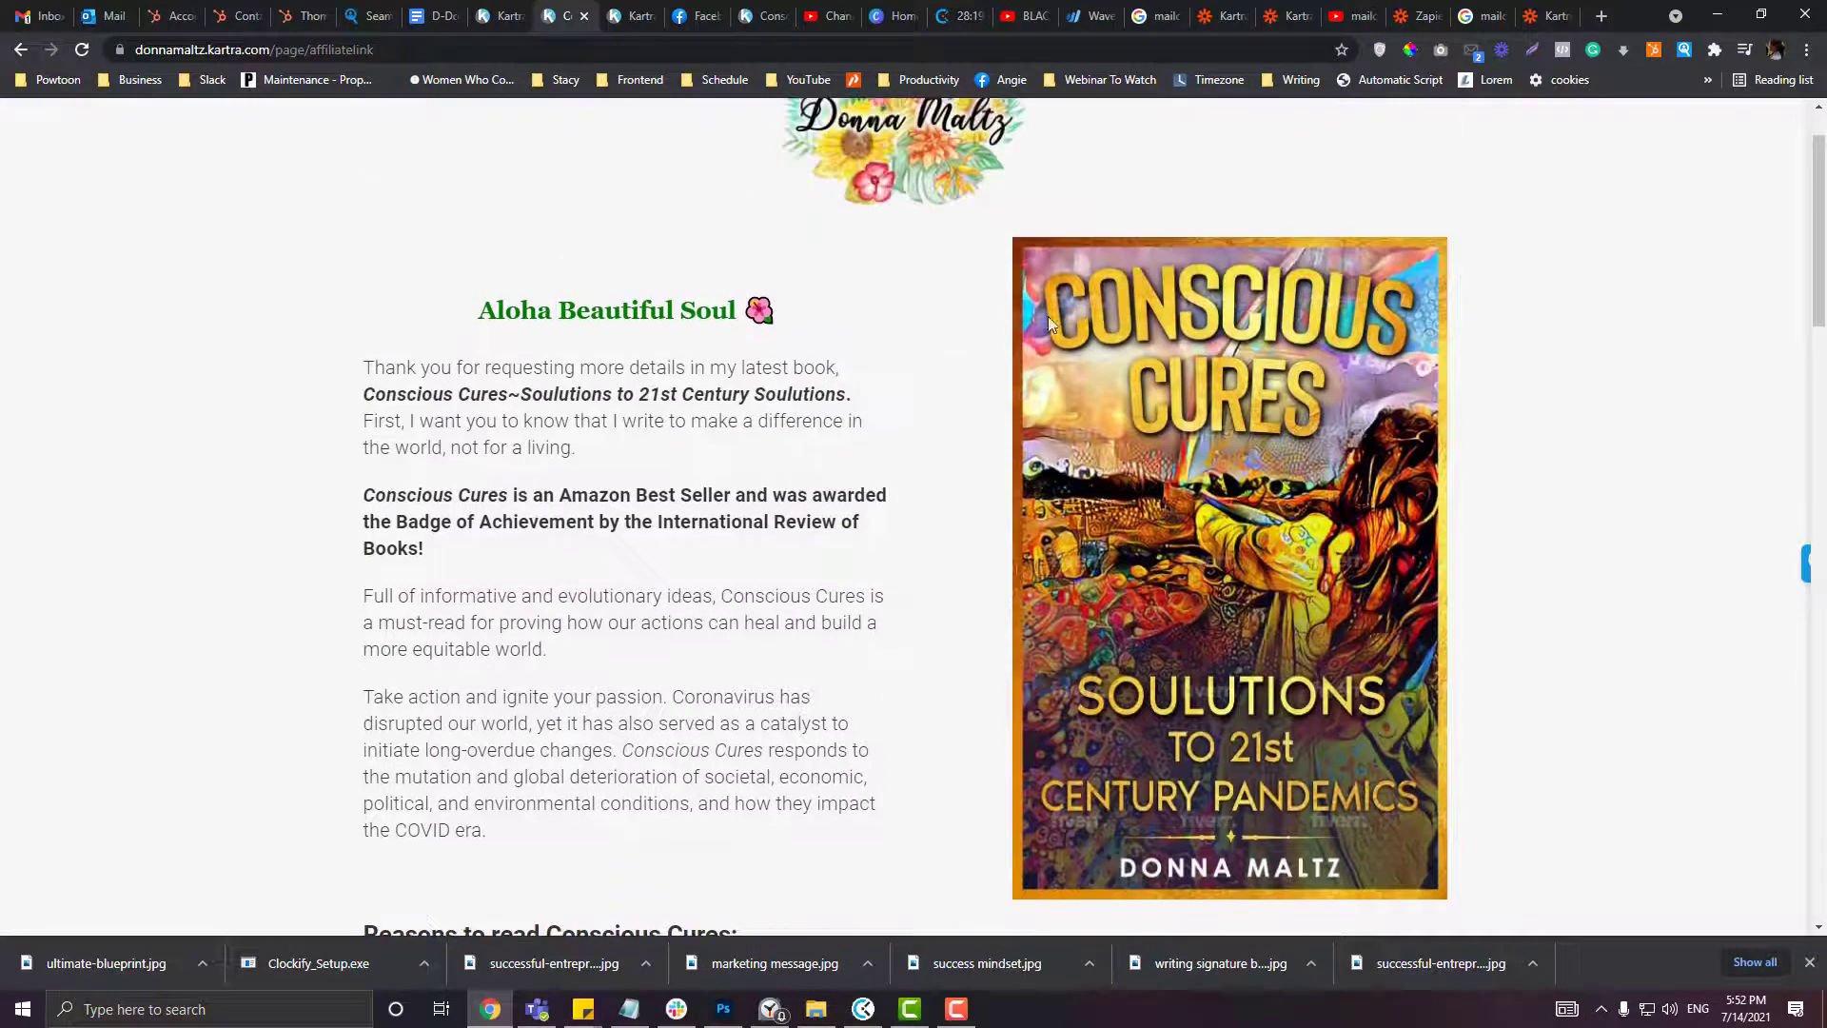
pyautogui.moveTo(1128, 314); pyautogui.dragTo(1195, 403)
# Step: Try the tag-based redirect options, keep redirecting Everybody, and continue to tracking options
pyautogui.click(499, 16)
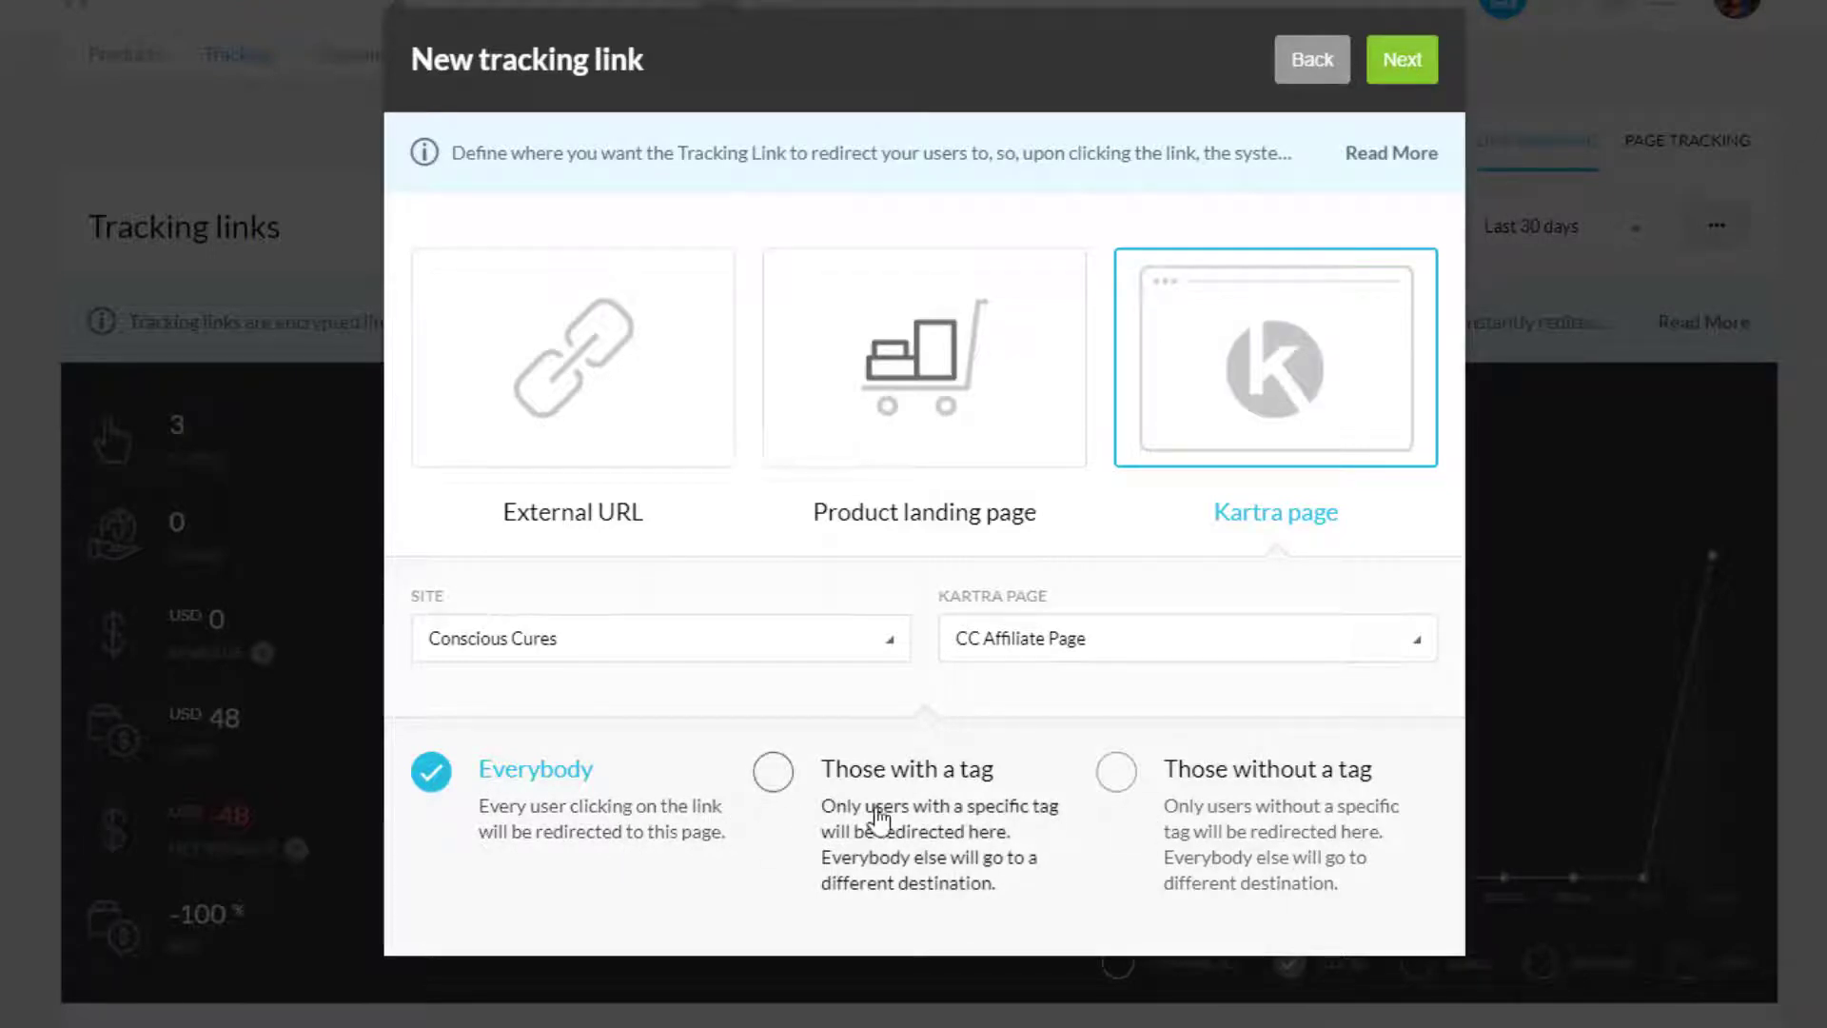
pyautogui.click(770, 773)
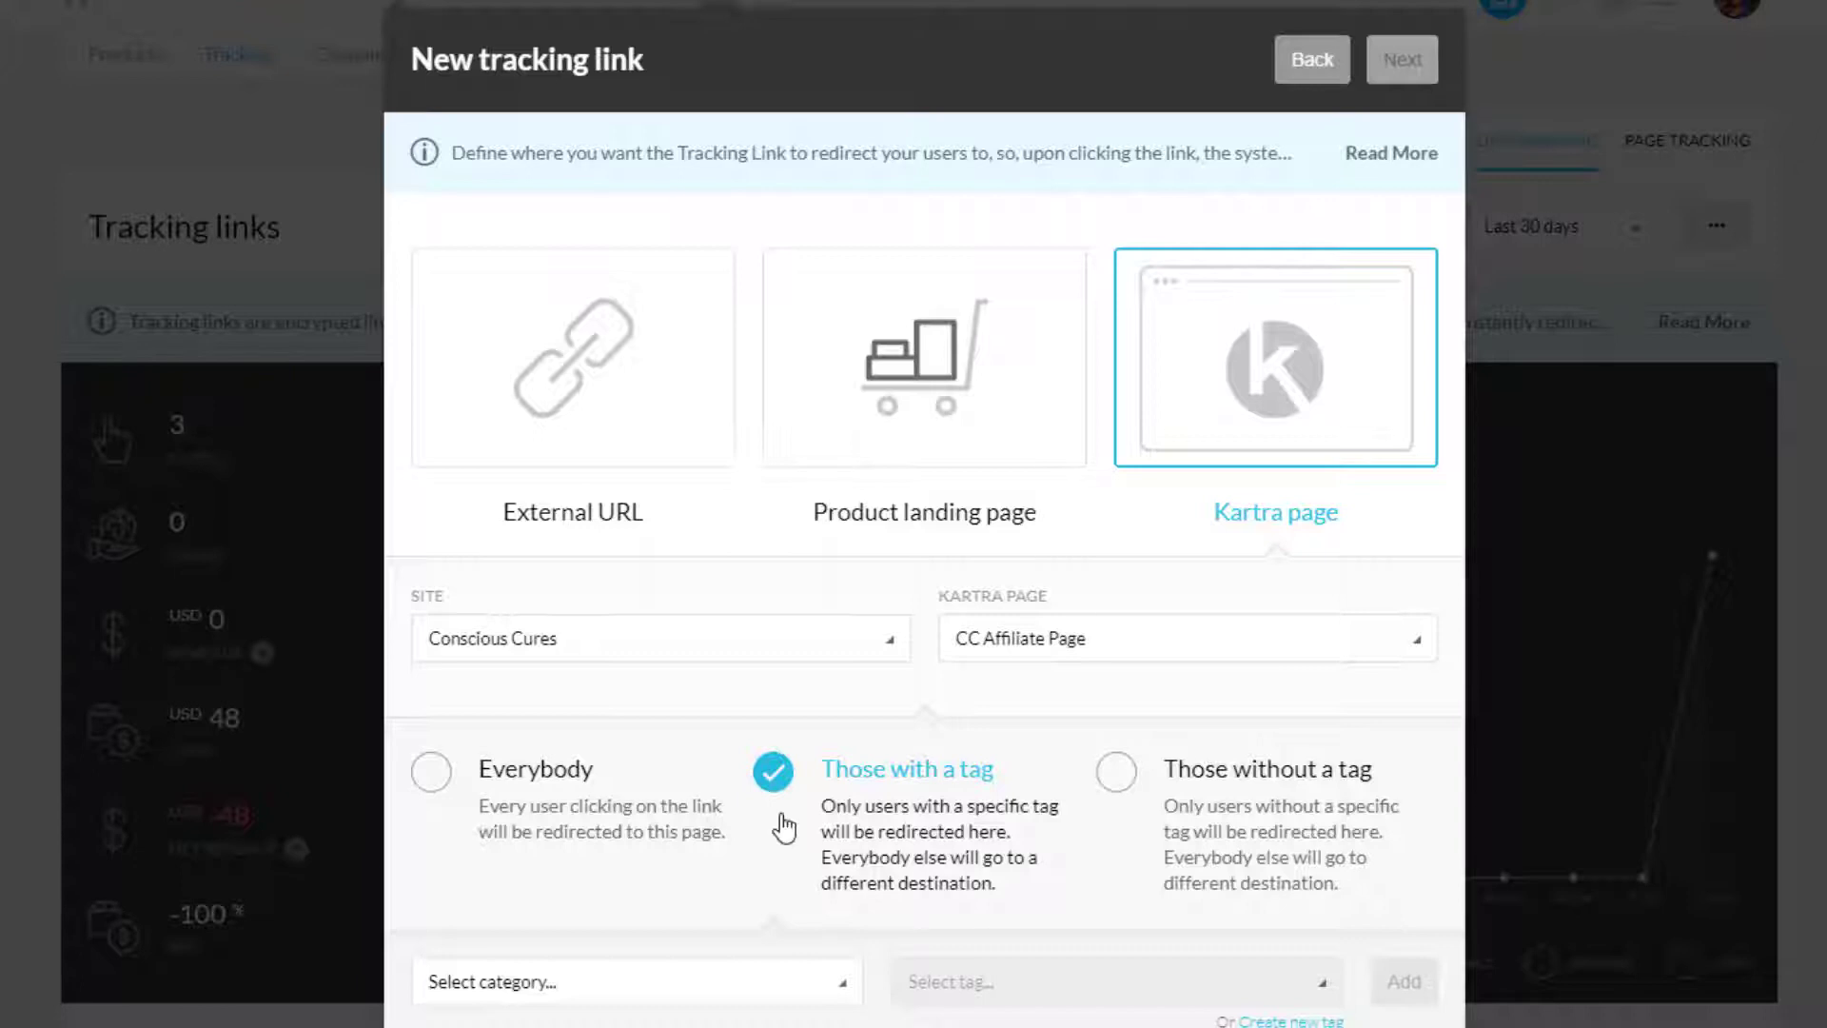
pyautogui.click(1113, 770)
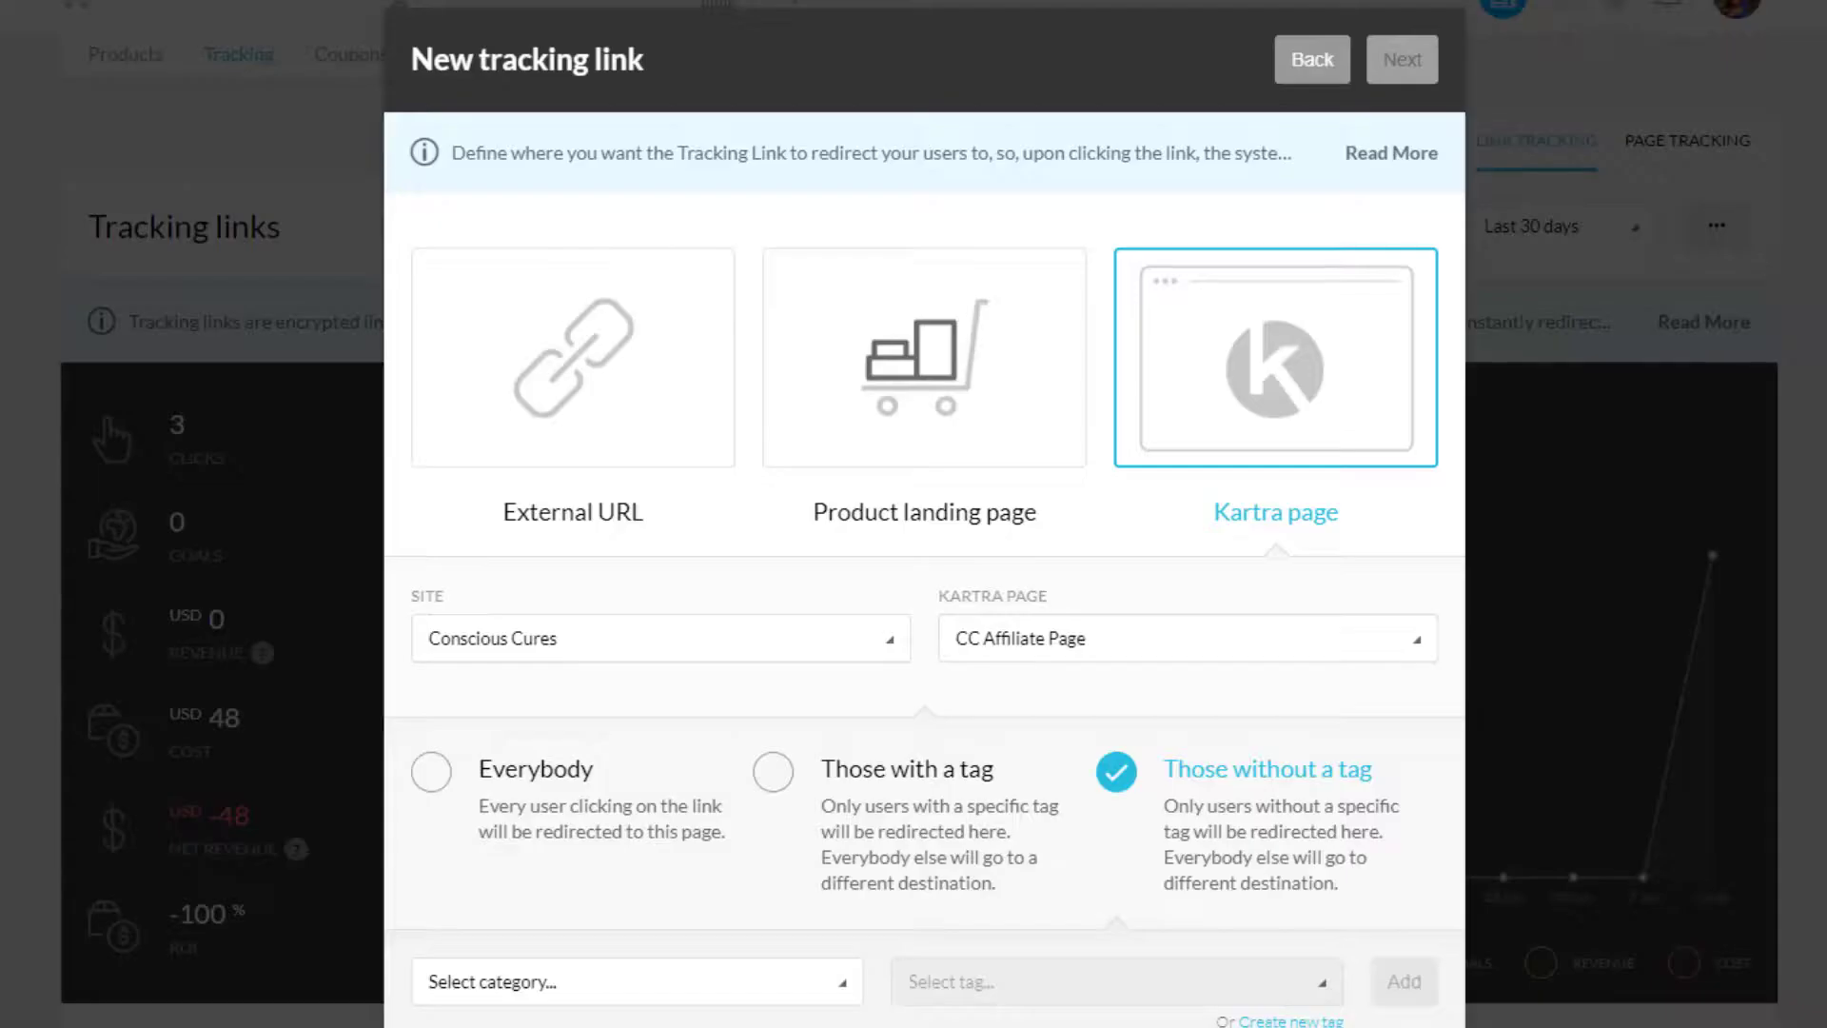
pyautogui.click(433, 773)
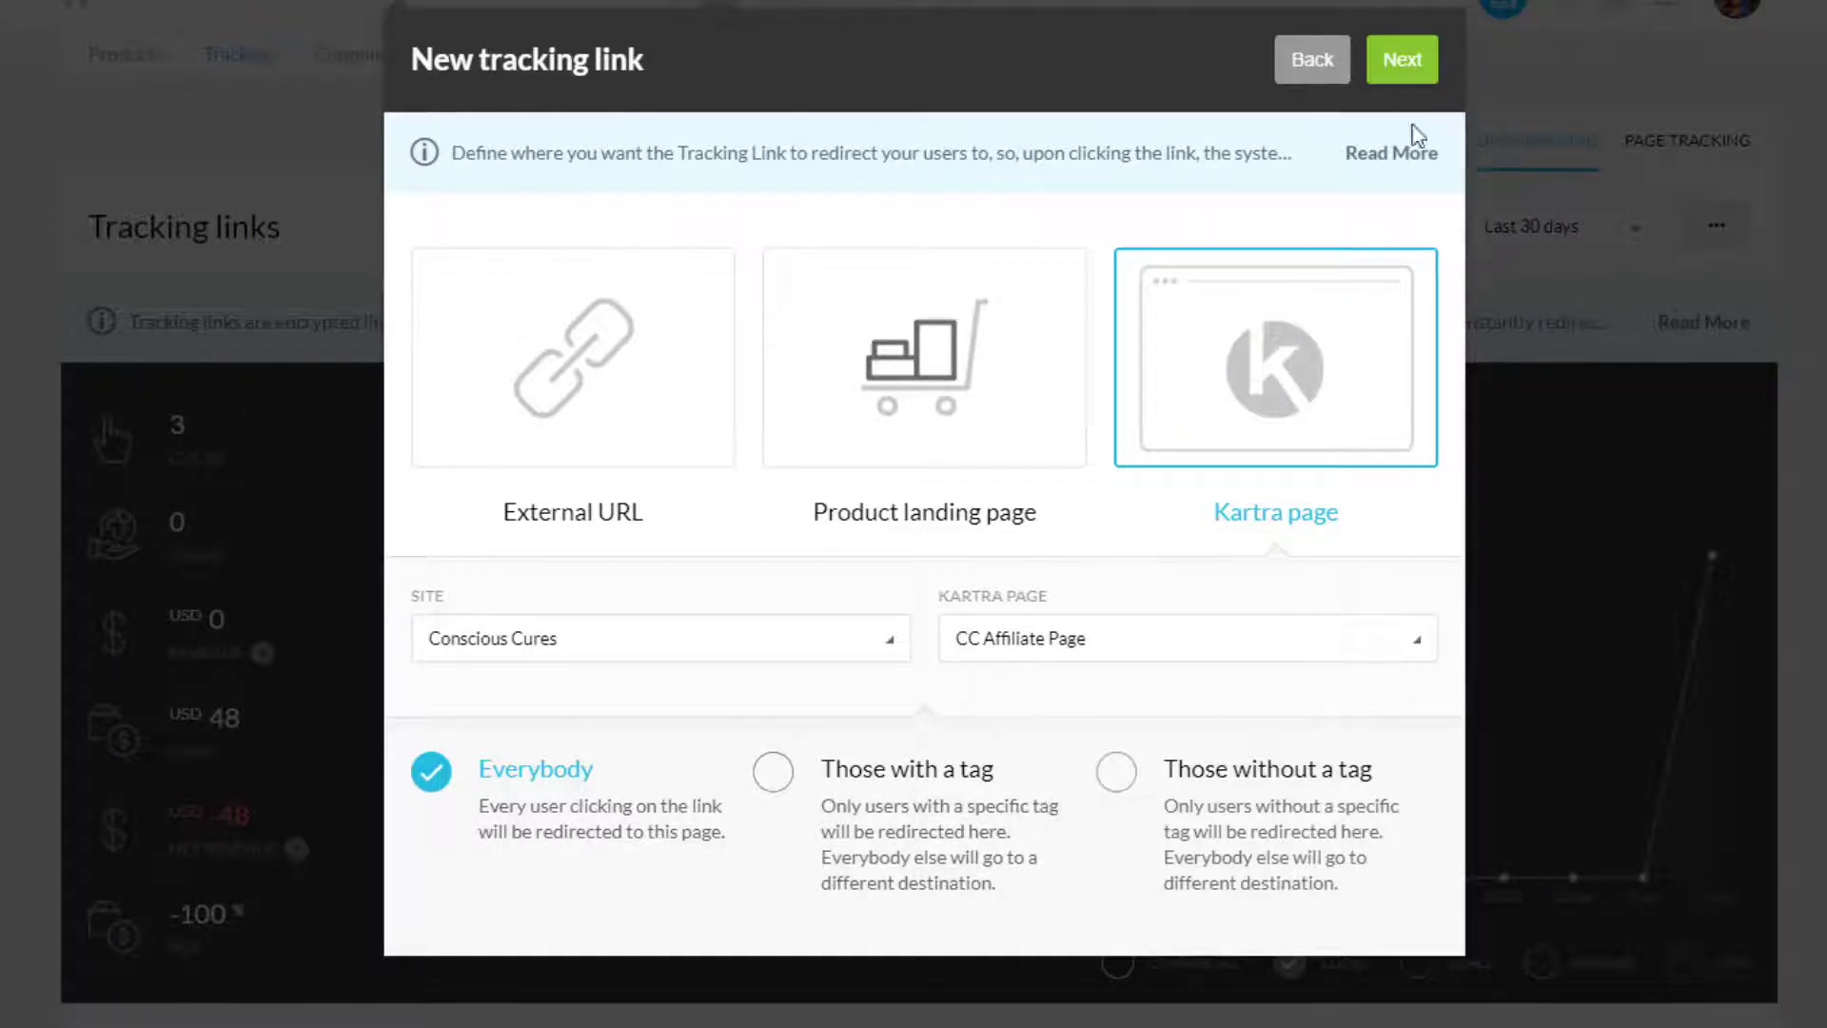
pyautogui.click(1395, 69)
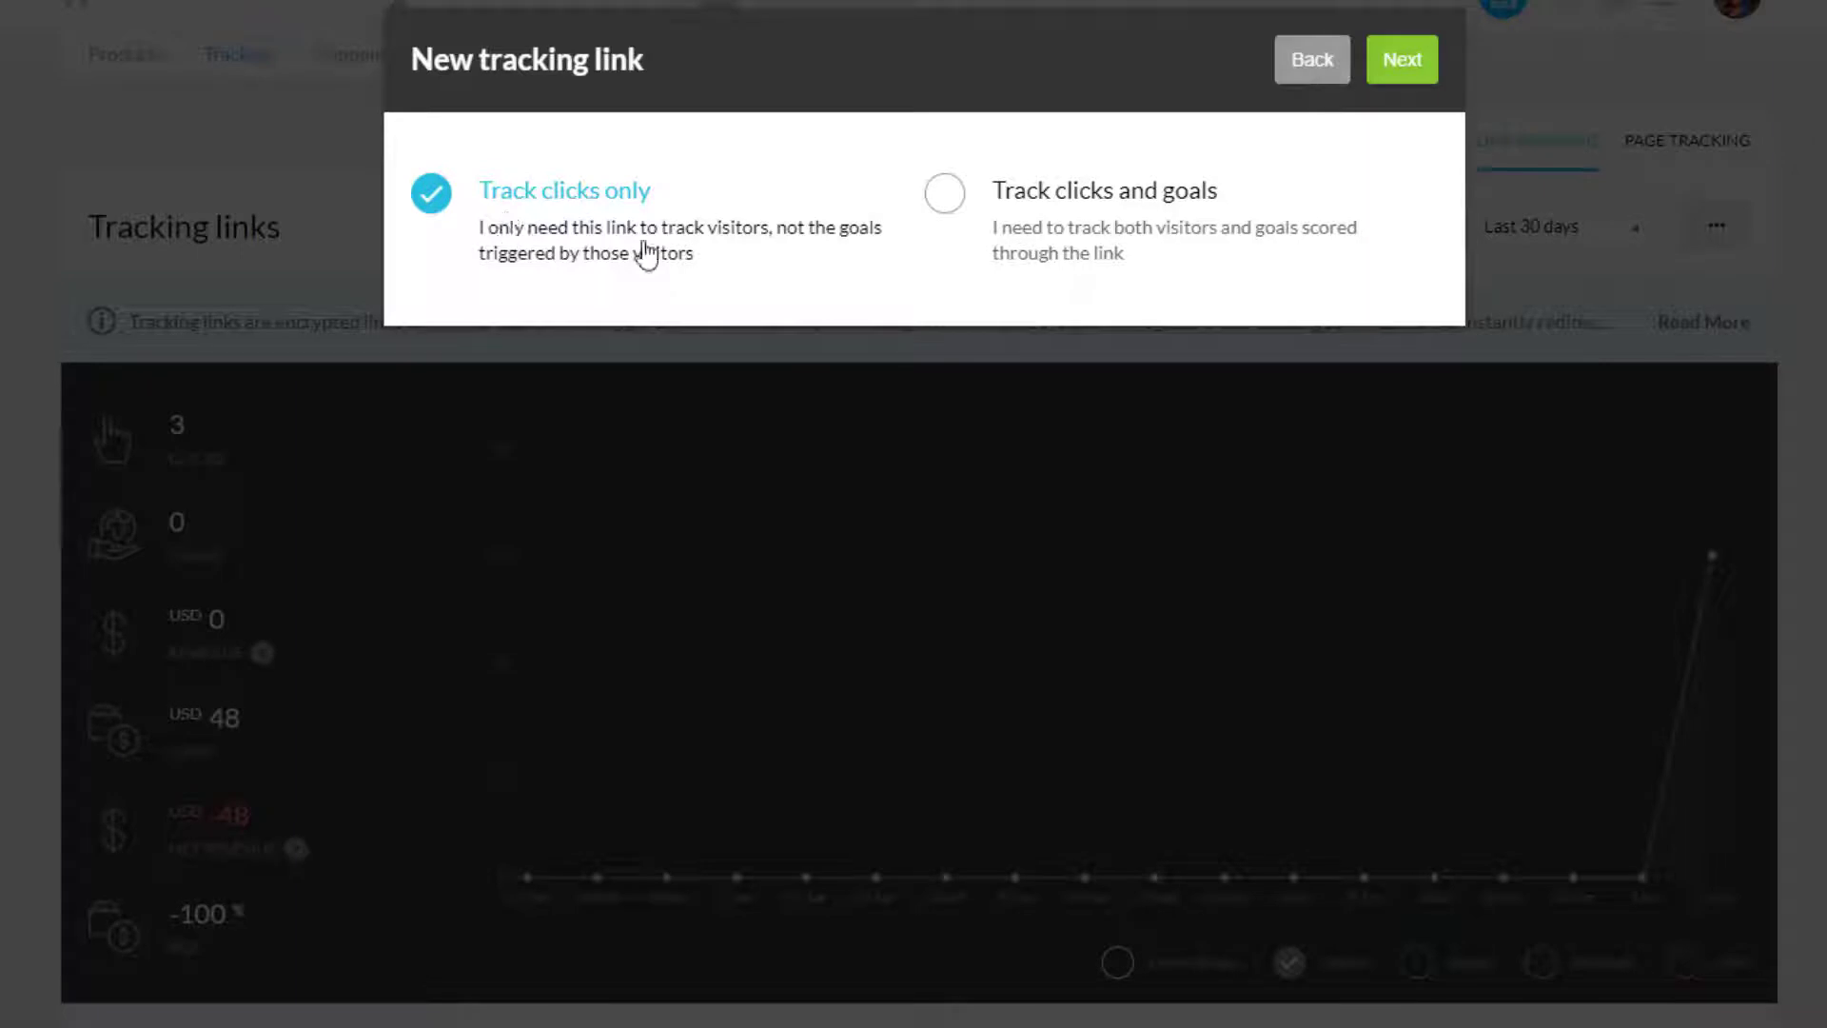
# Step: Track clicks and goals, with a Purchase goal from the Conscious Cures ~ Soulutions funnel
pyautogui.click(940, 193)
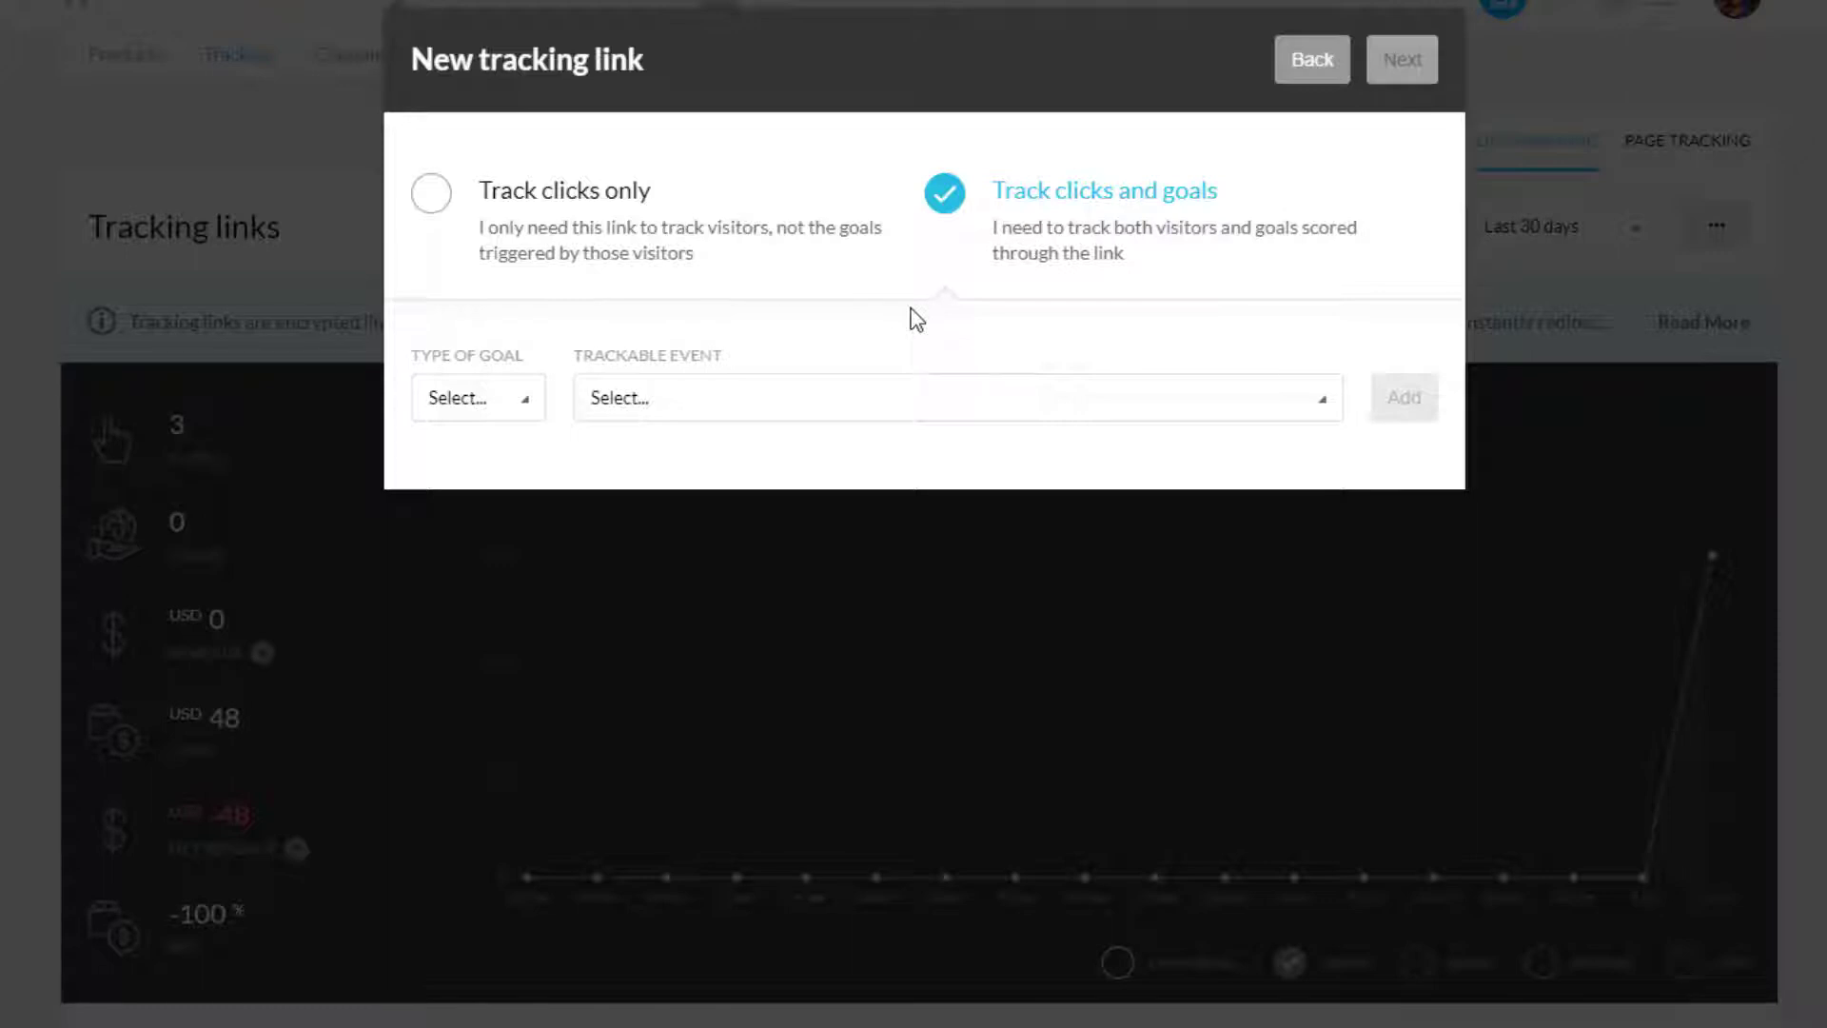
pyautogui.click(469, 403)
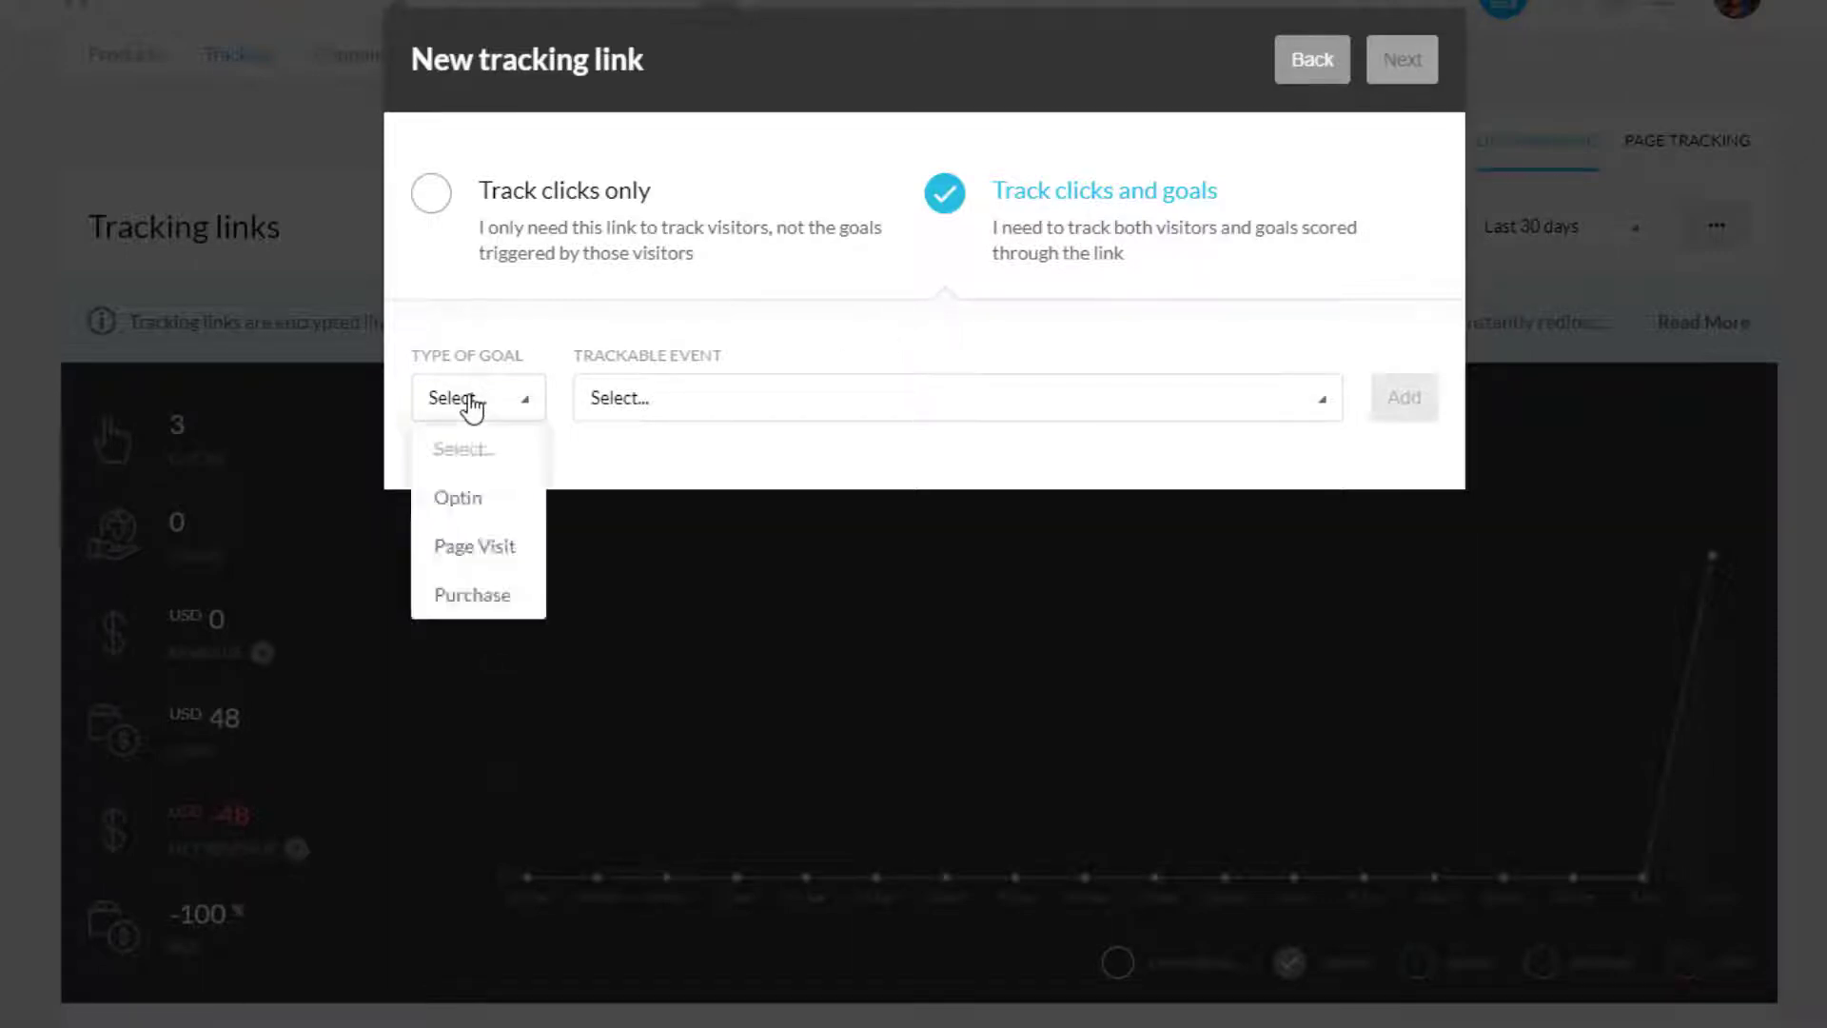
pyautogui.click(473, 594)
pyautogui.click(698, 404)
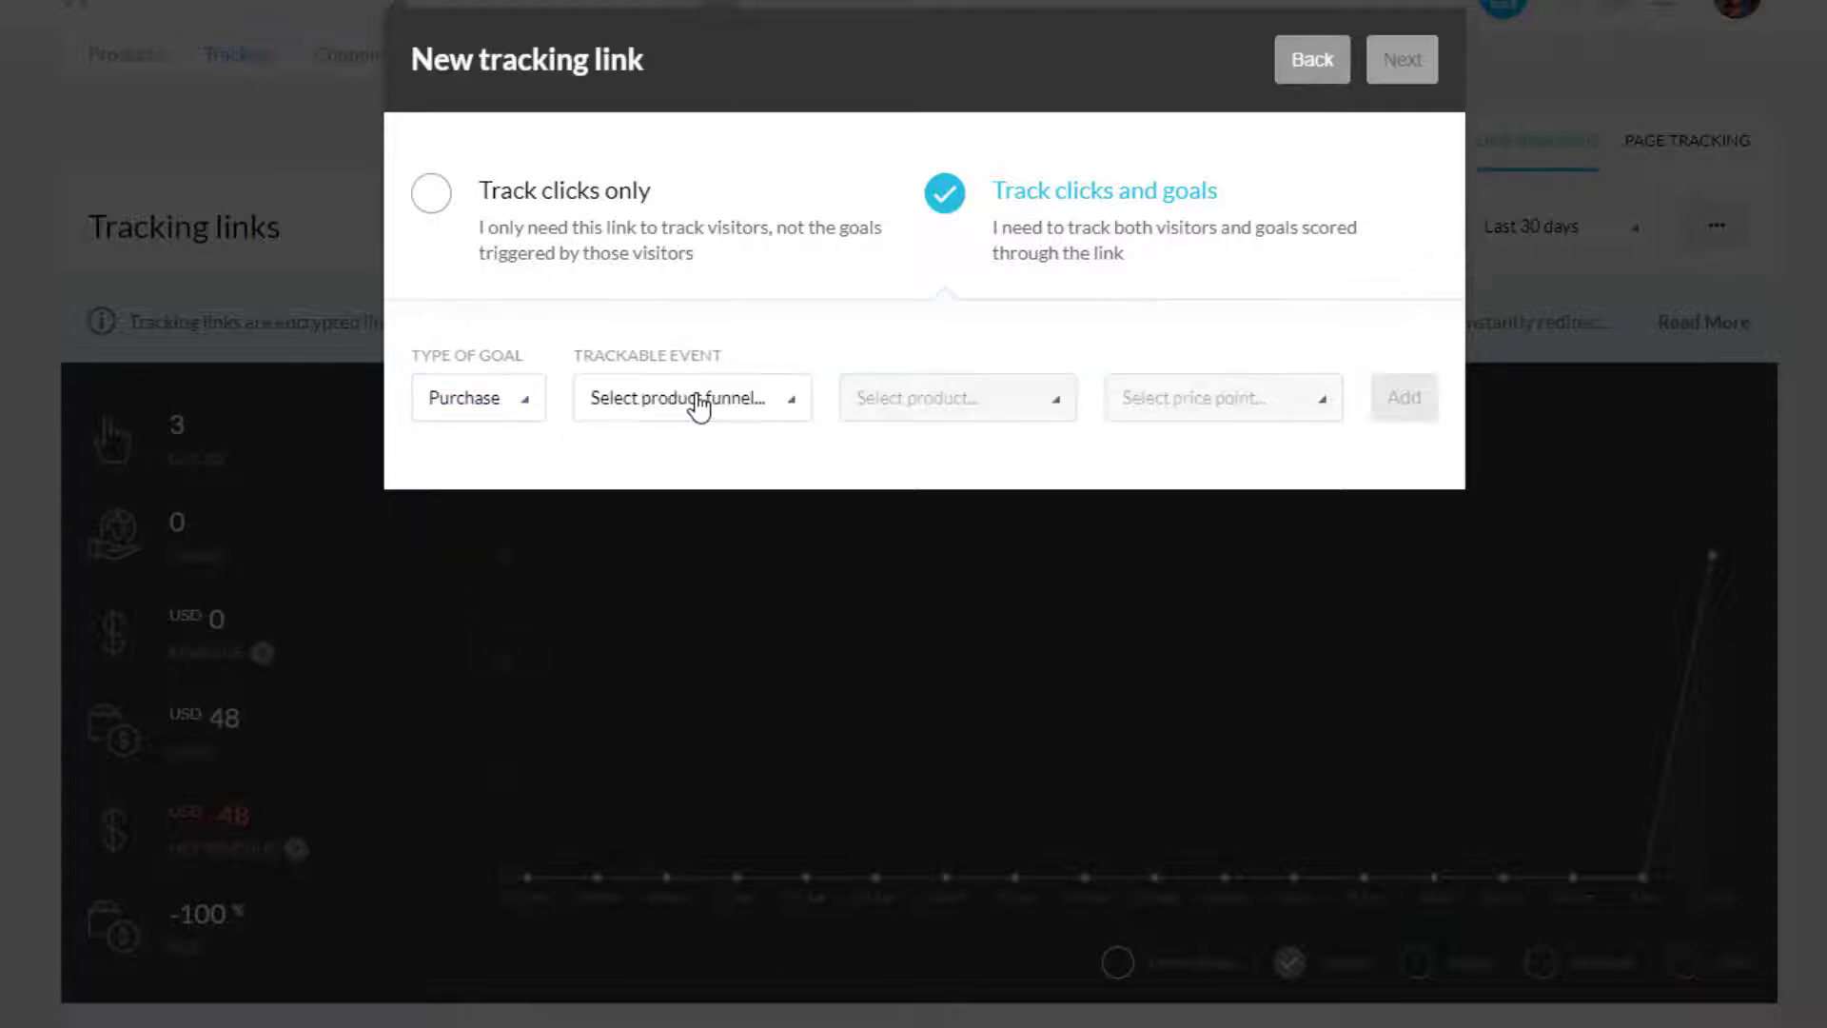
pyautogui.click(699, 404)
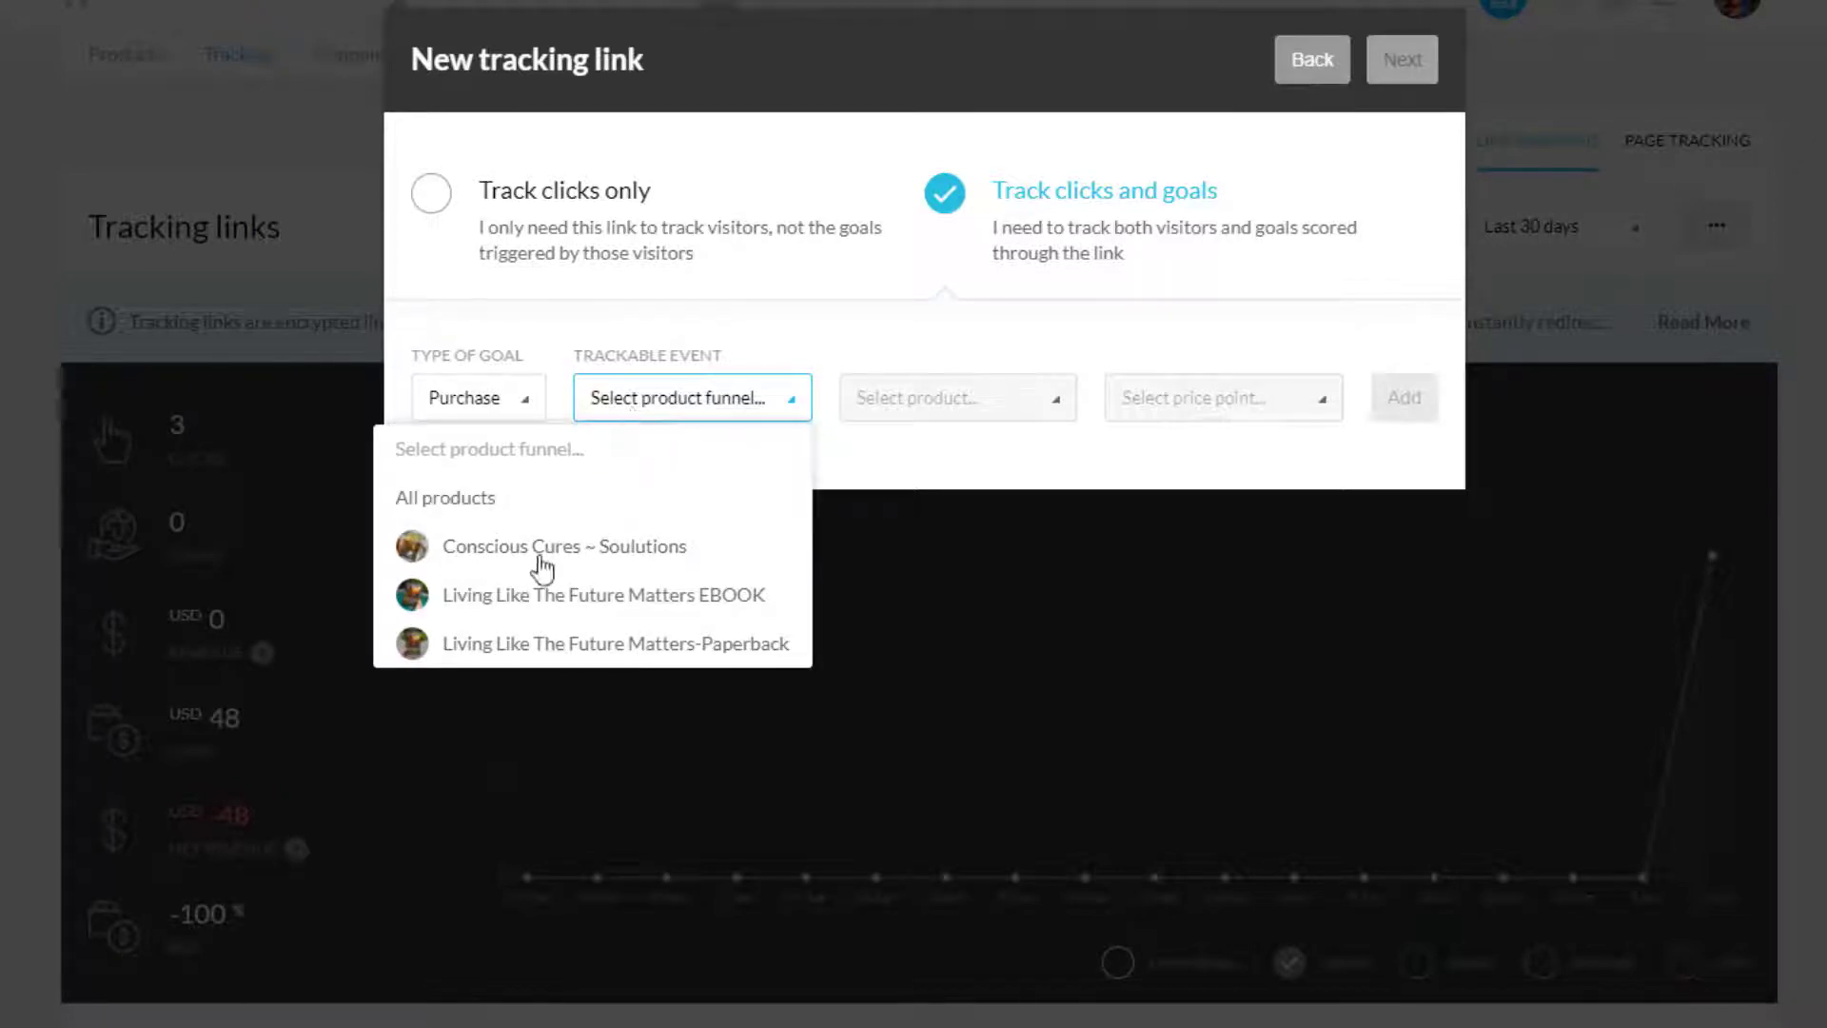
pyautogui.click(600, 550)
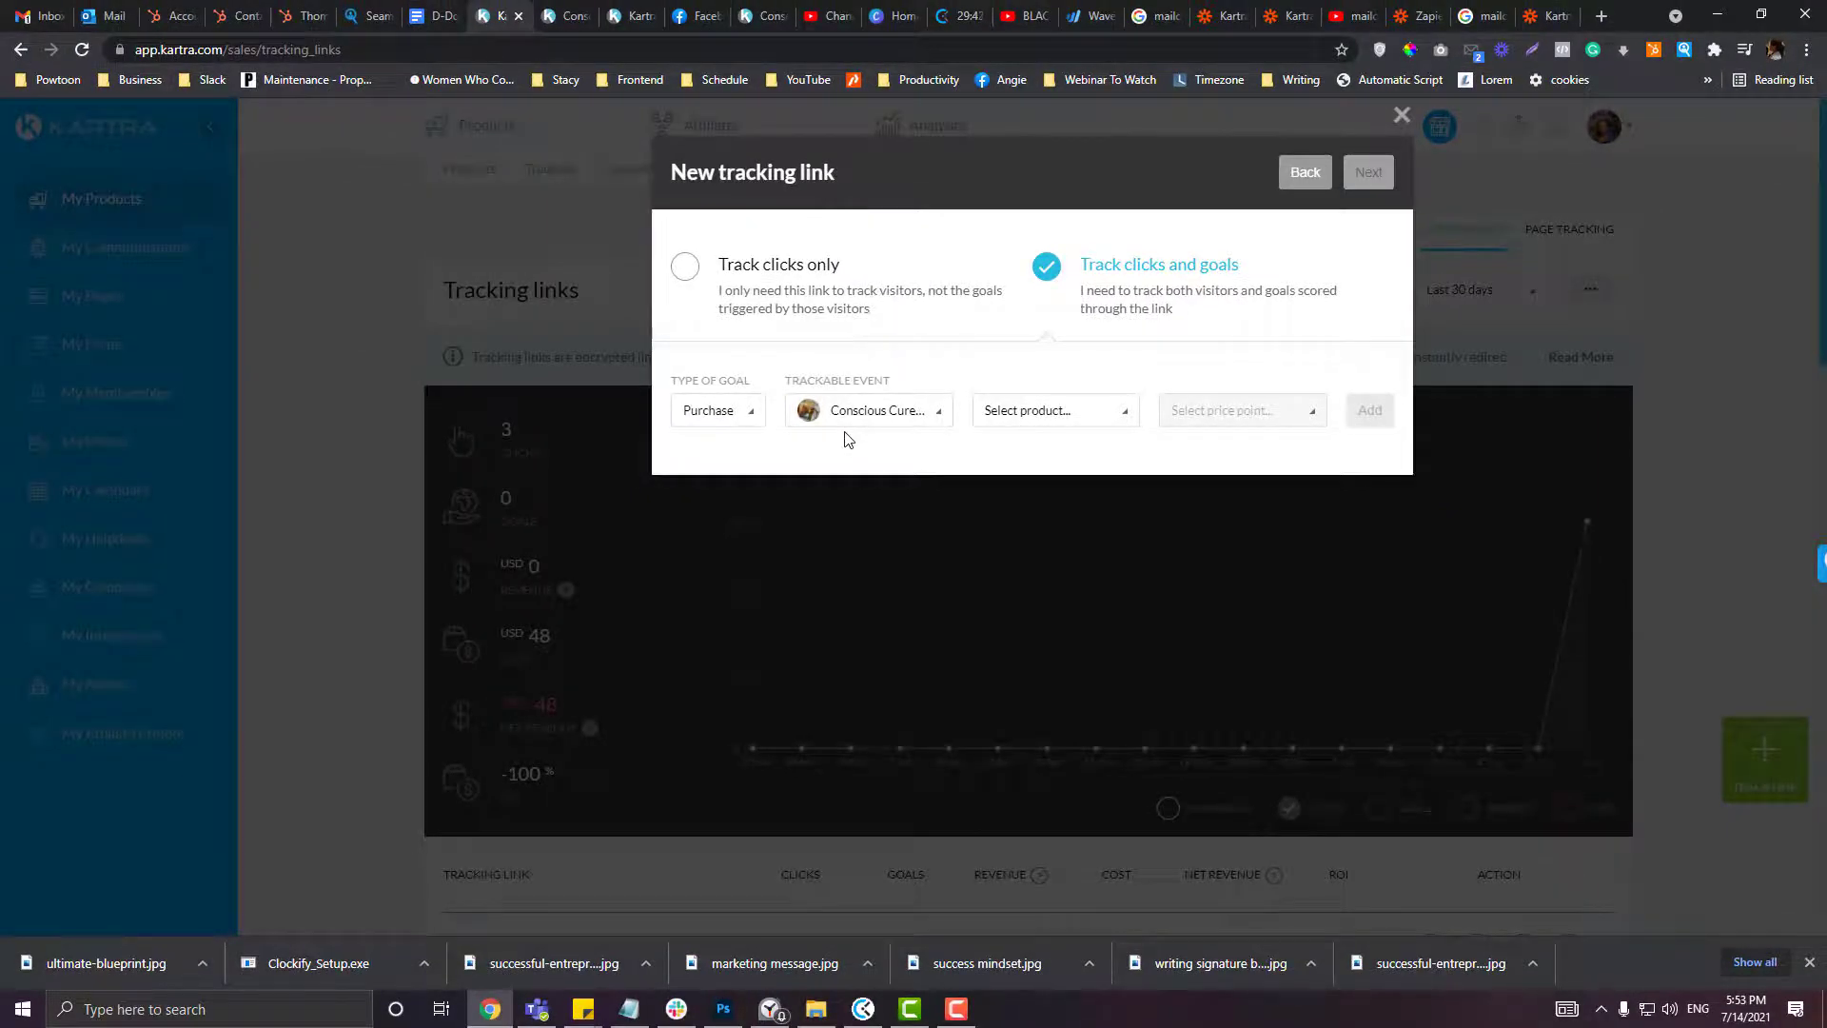
pyautogui.click(570, 16)
pyautogui.click(640, 10)
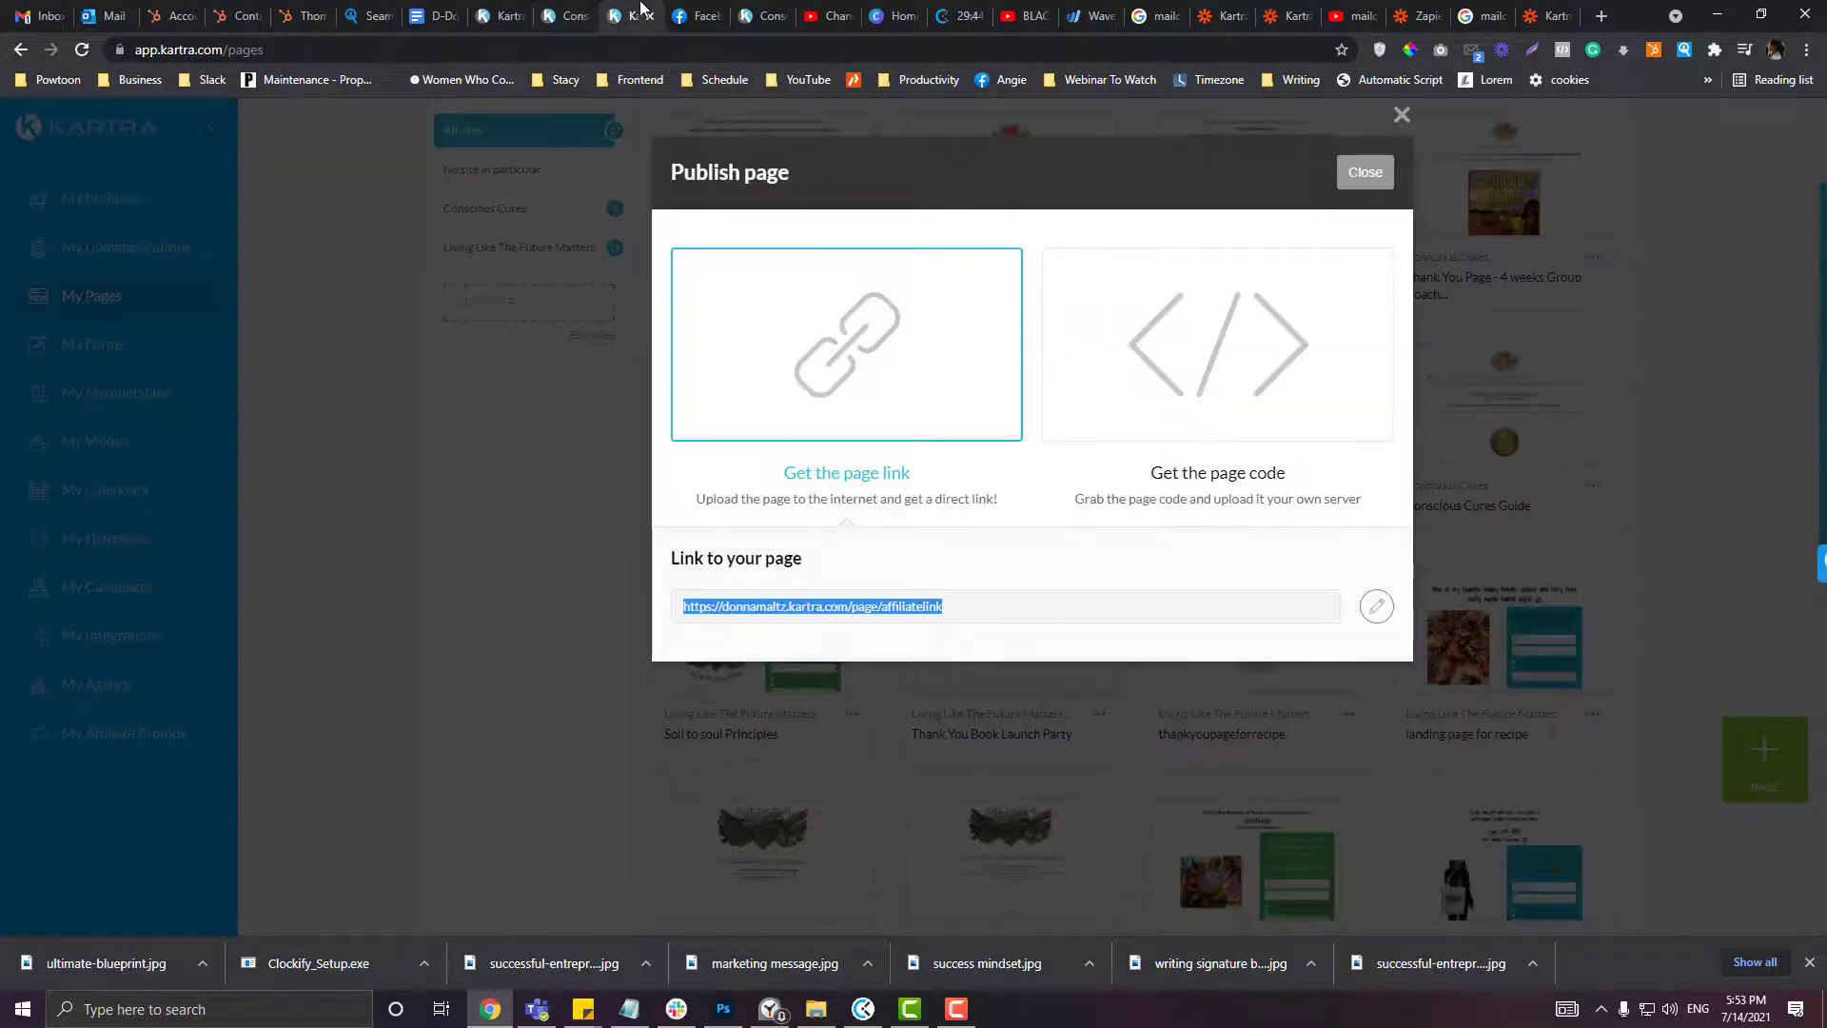
pyautogui.click(1401, 115)
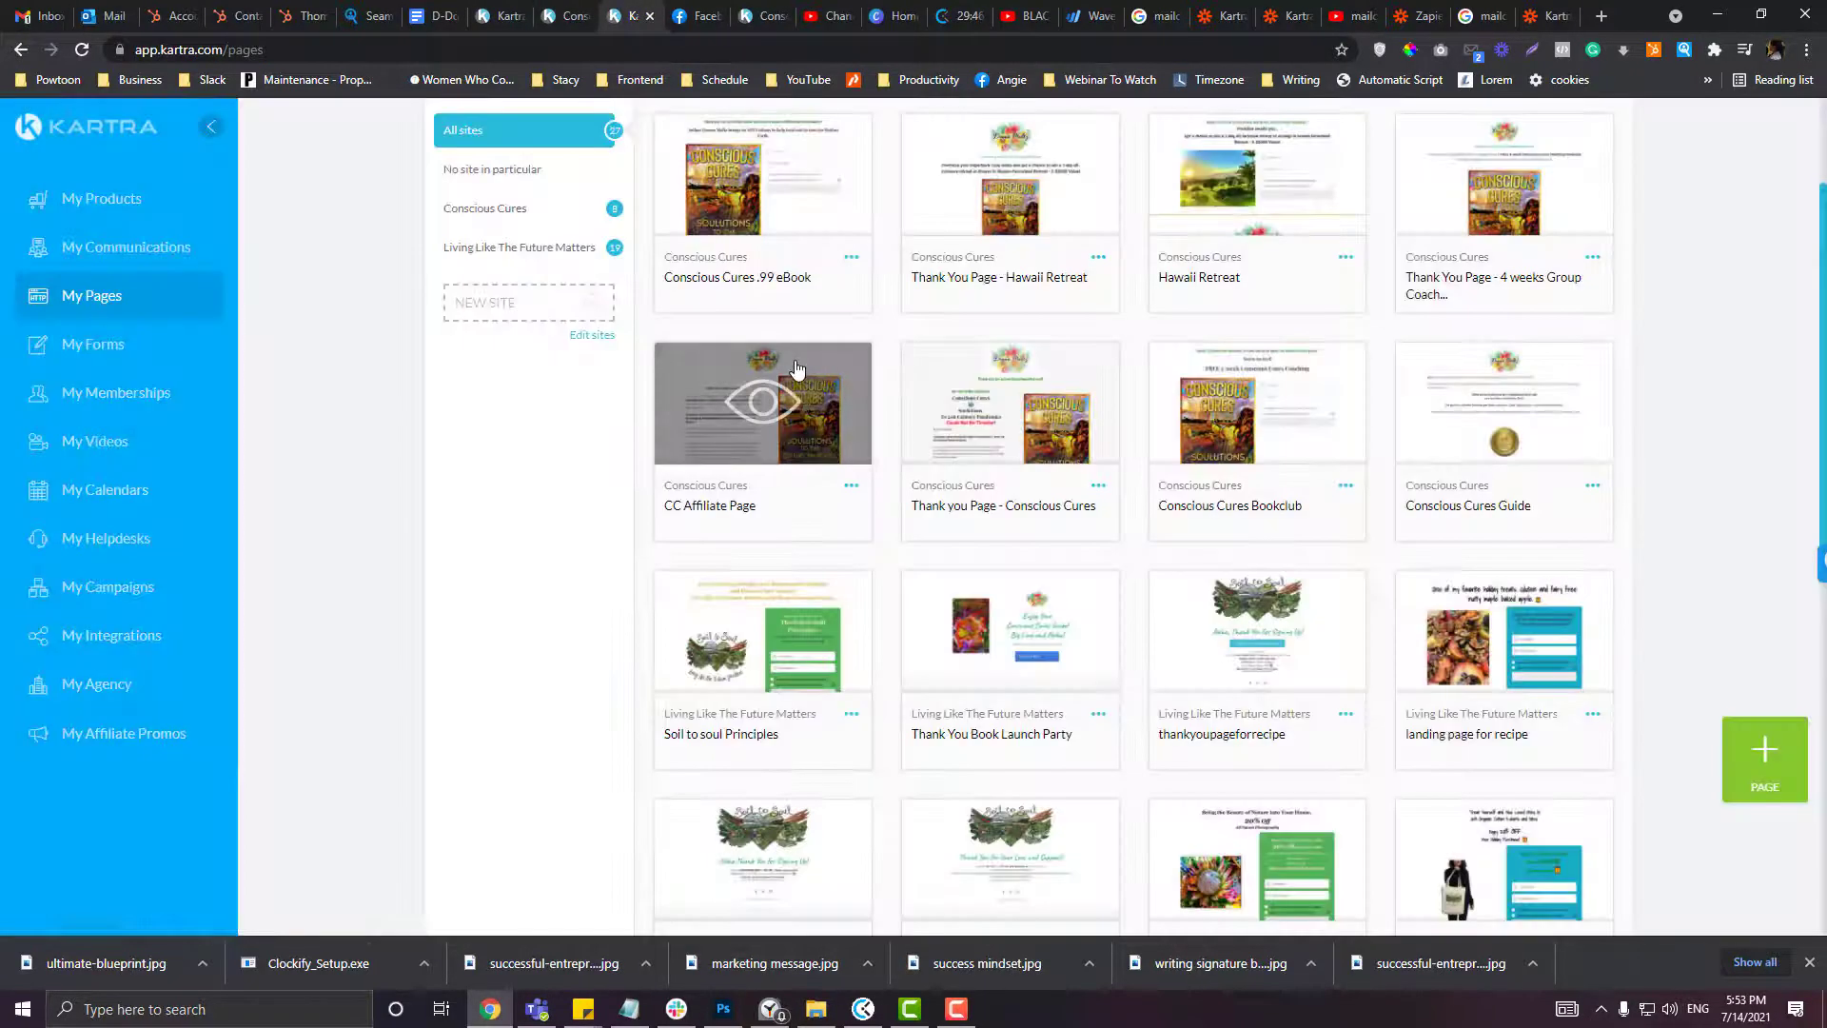
pyautogui.scroll(2, 797, 368)
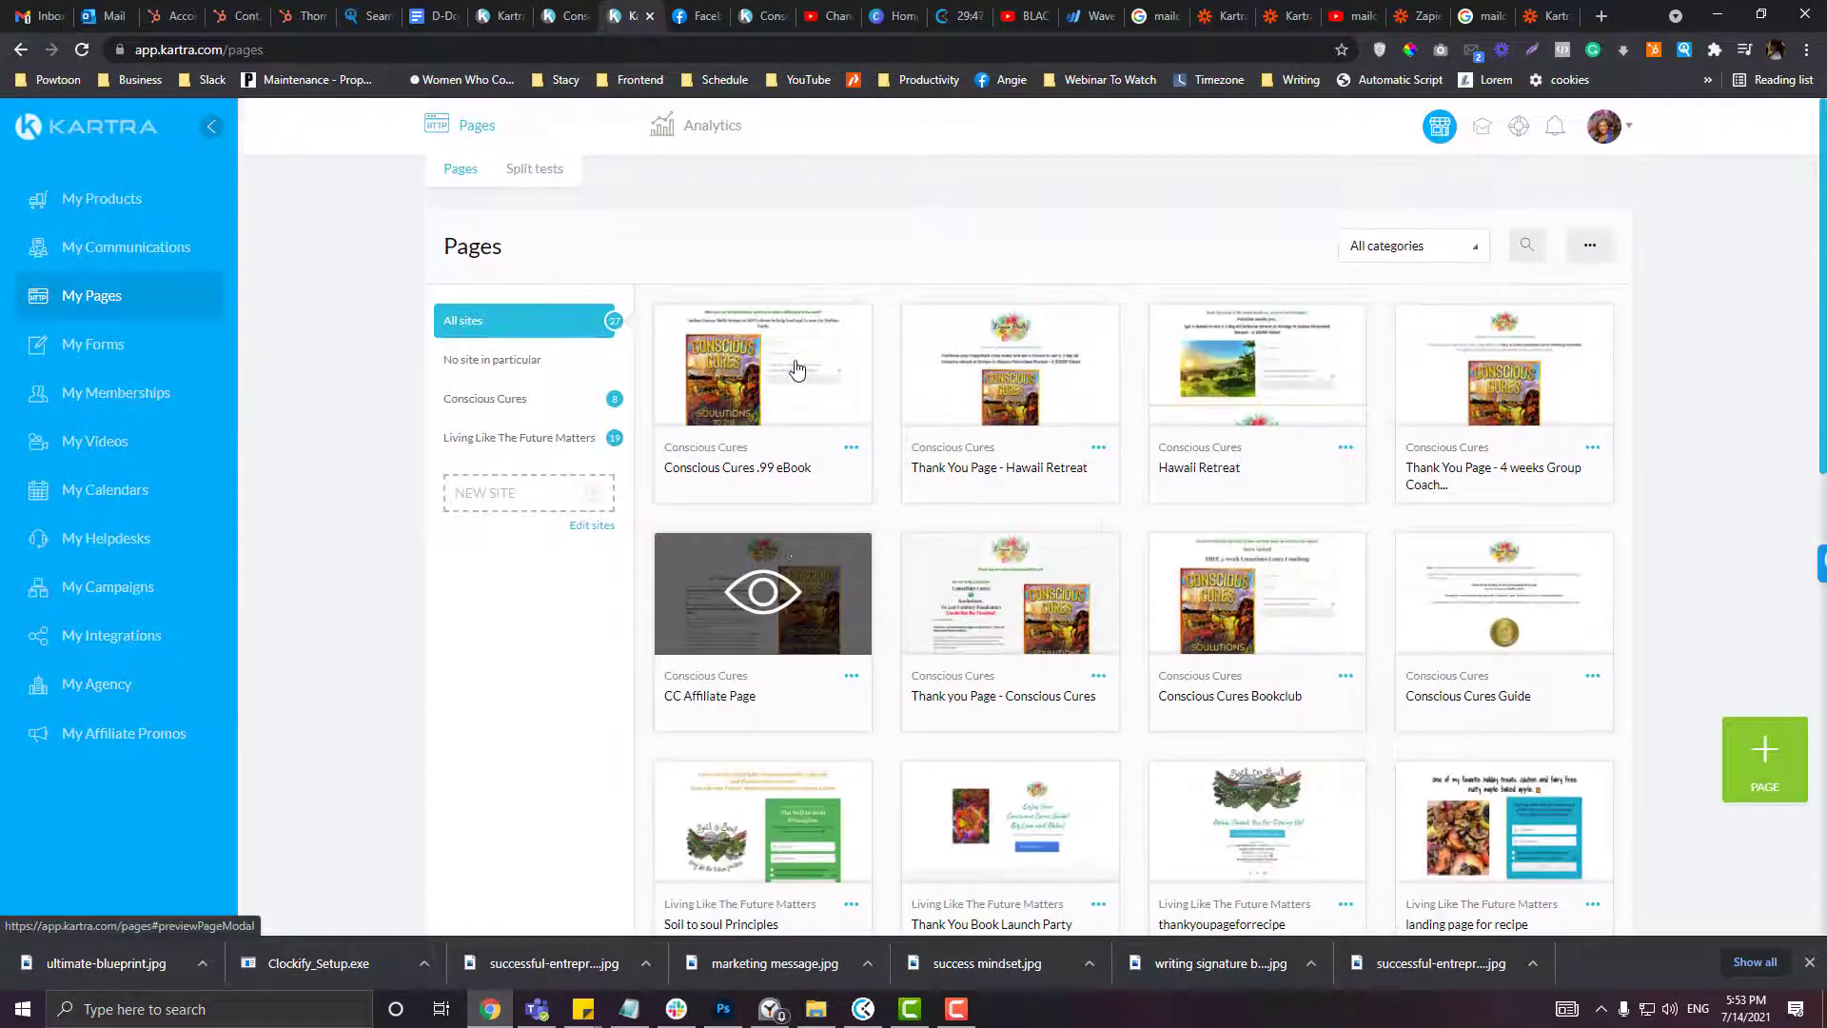
pyautogui.click(92, 217)
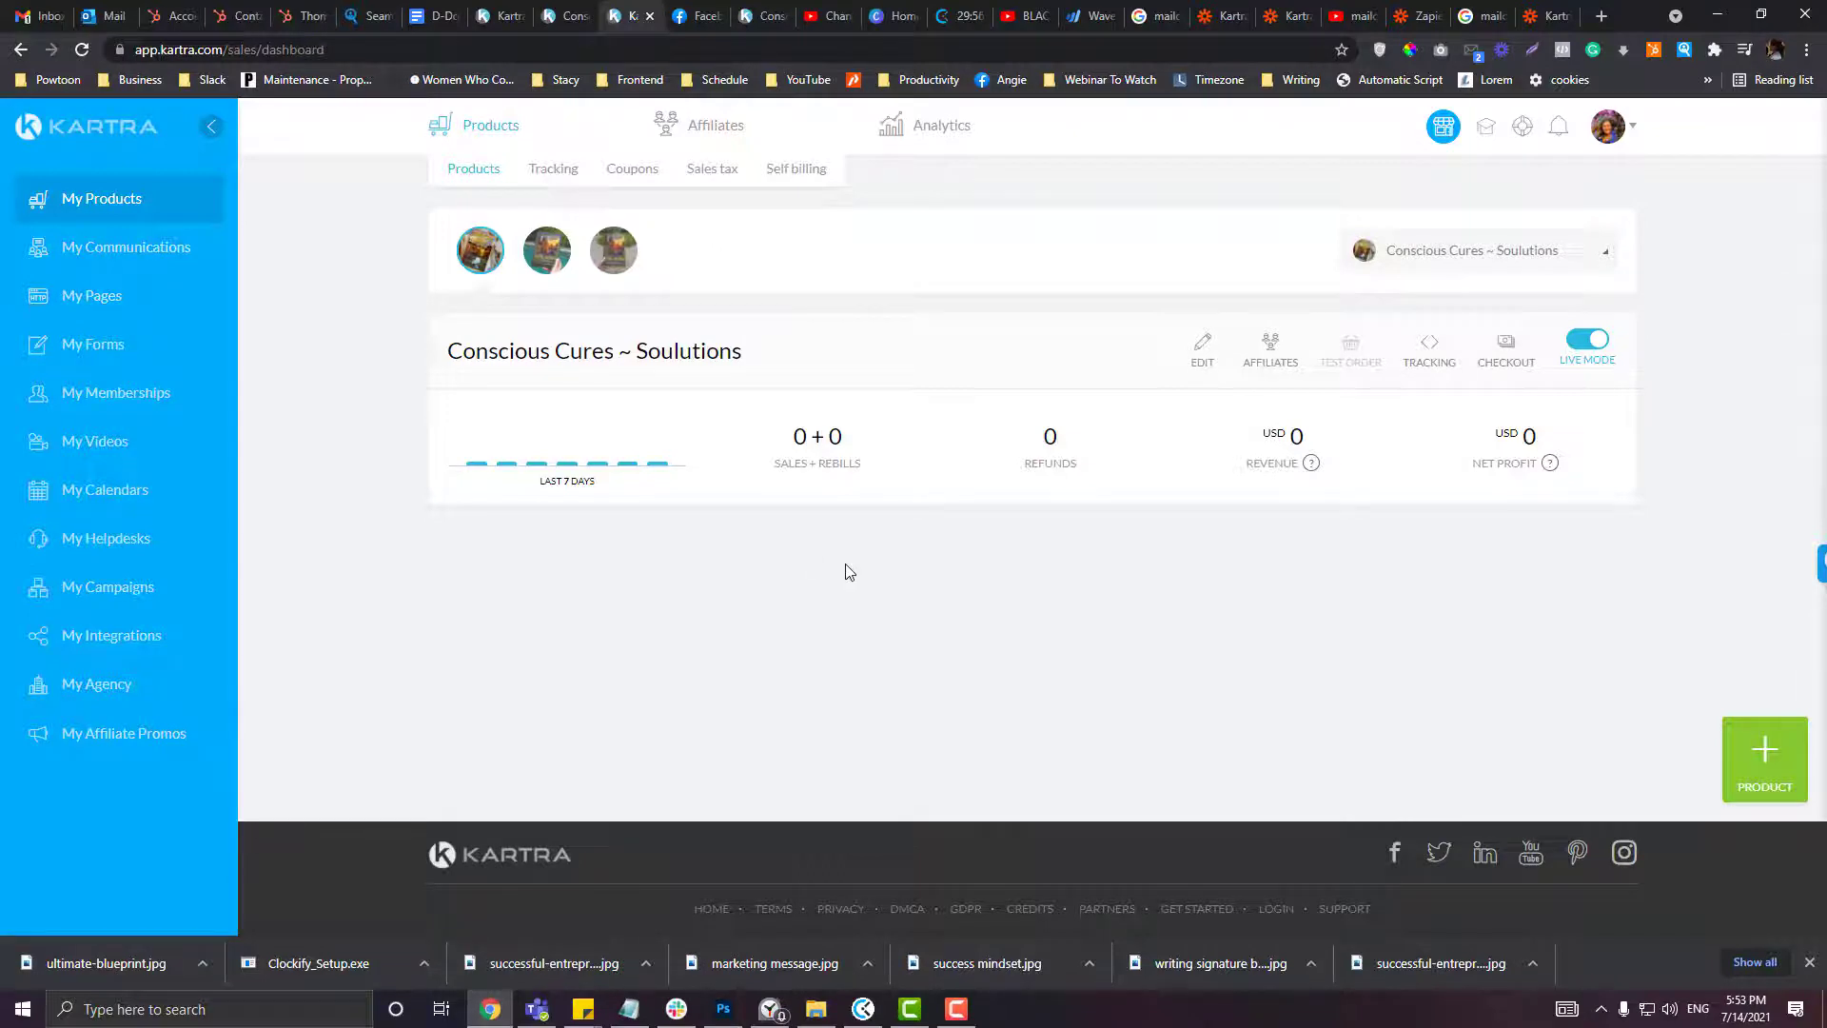
pyautogui.click(171, 211)
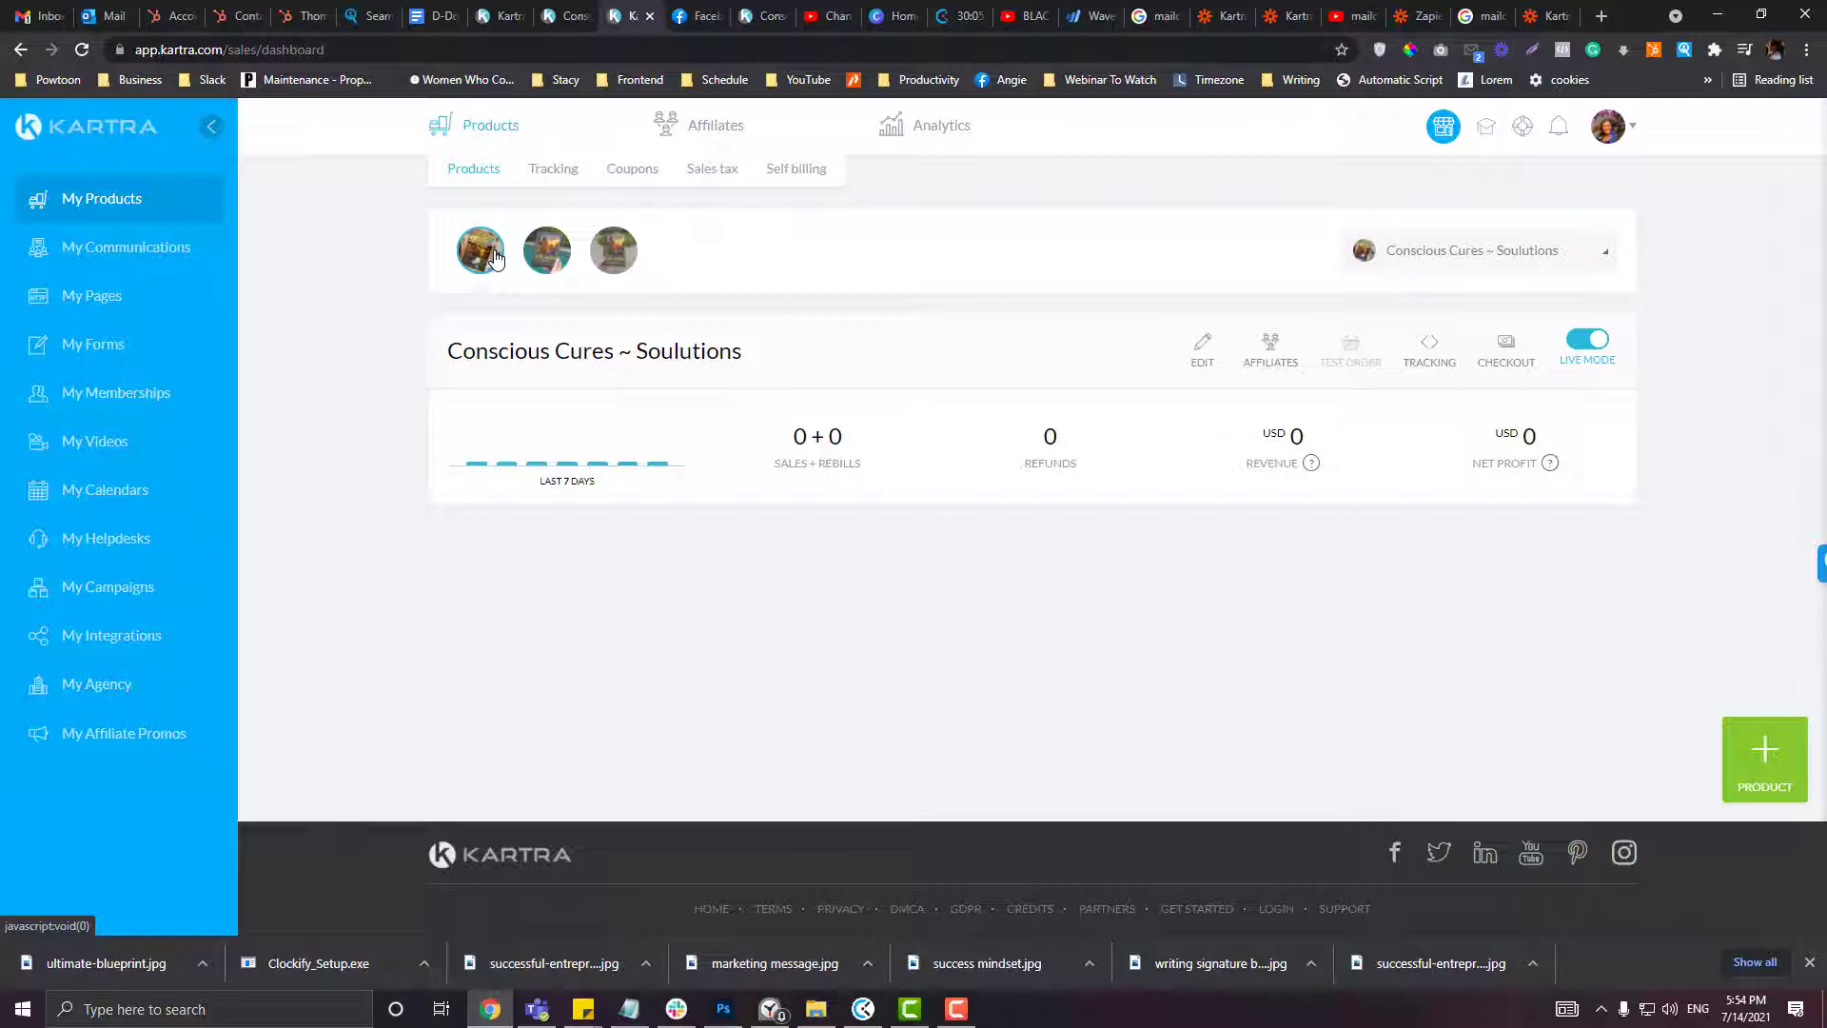
pyautogui.hotkey('ctrl', 'shift', 'Tab')
pyautogui.hotkey('ctrl', 'shift', 'Tab')
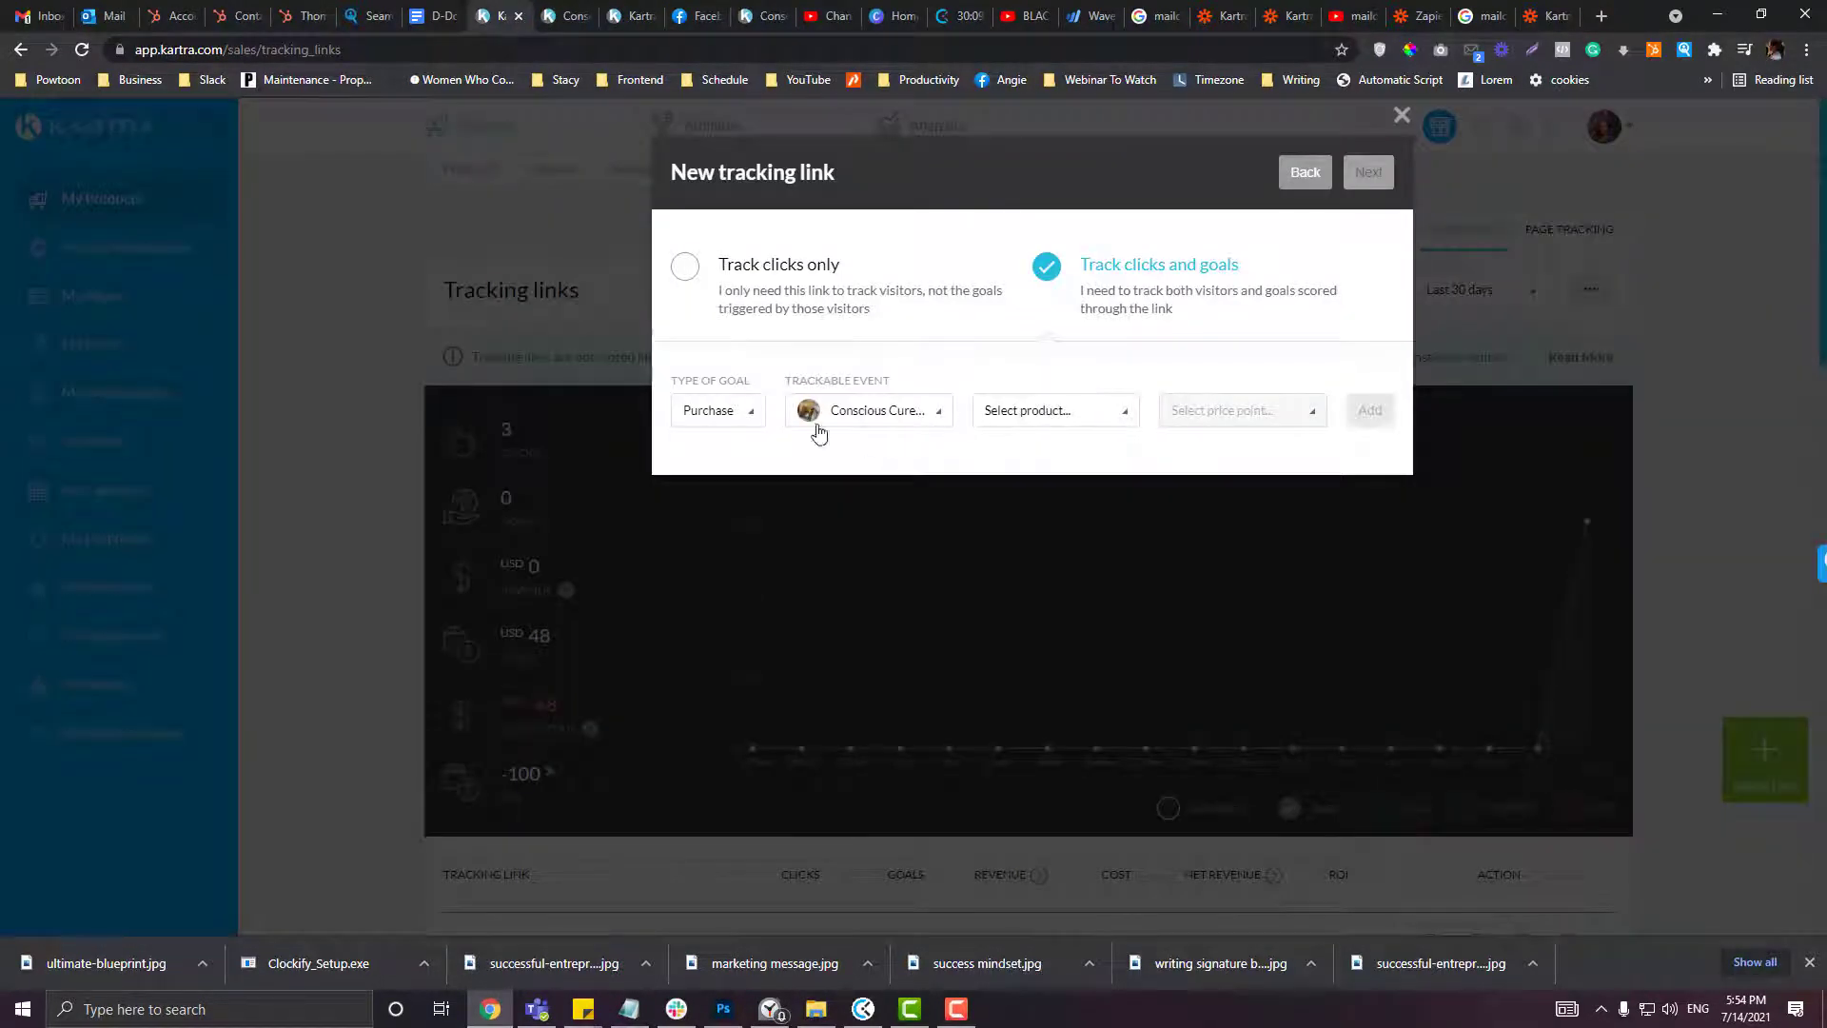
# Step: Choose the Conscious Cures ~ Soulutions product, checking the other browser tabs along the way
pyautogui.click(1054, 428)
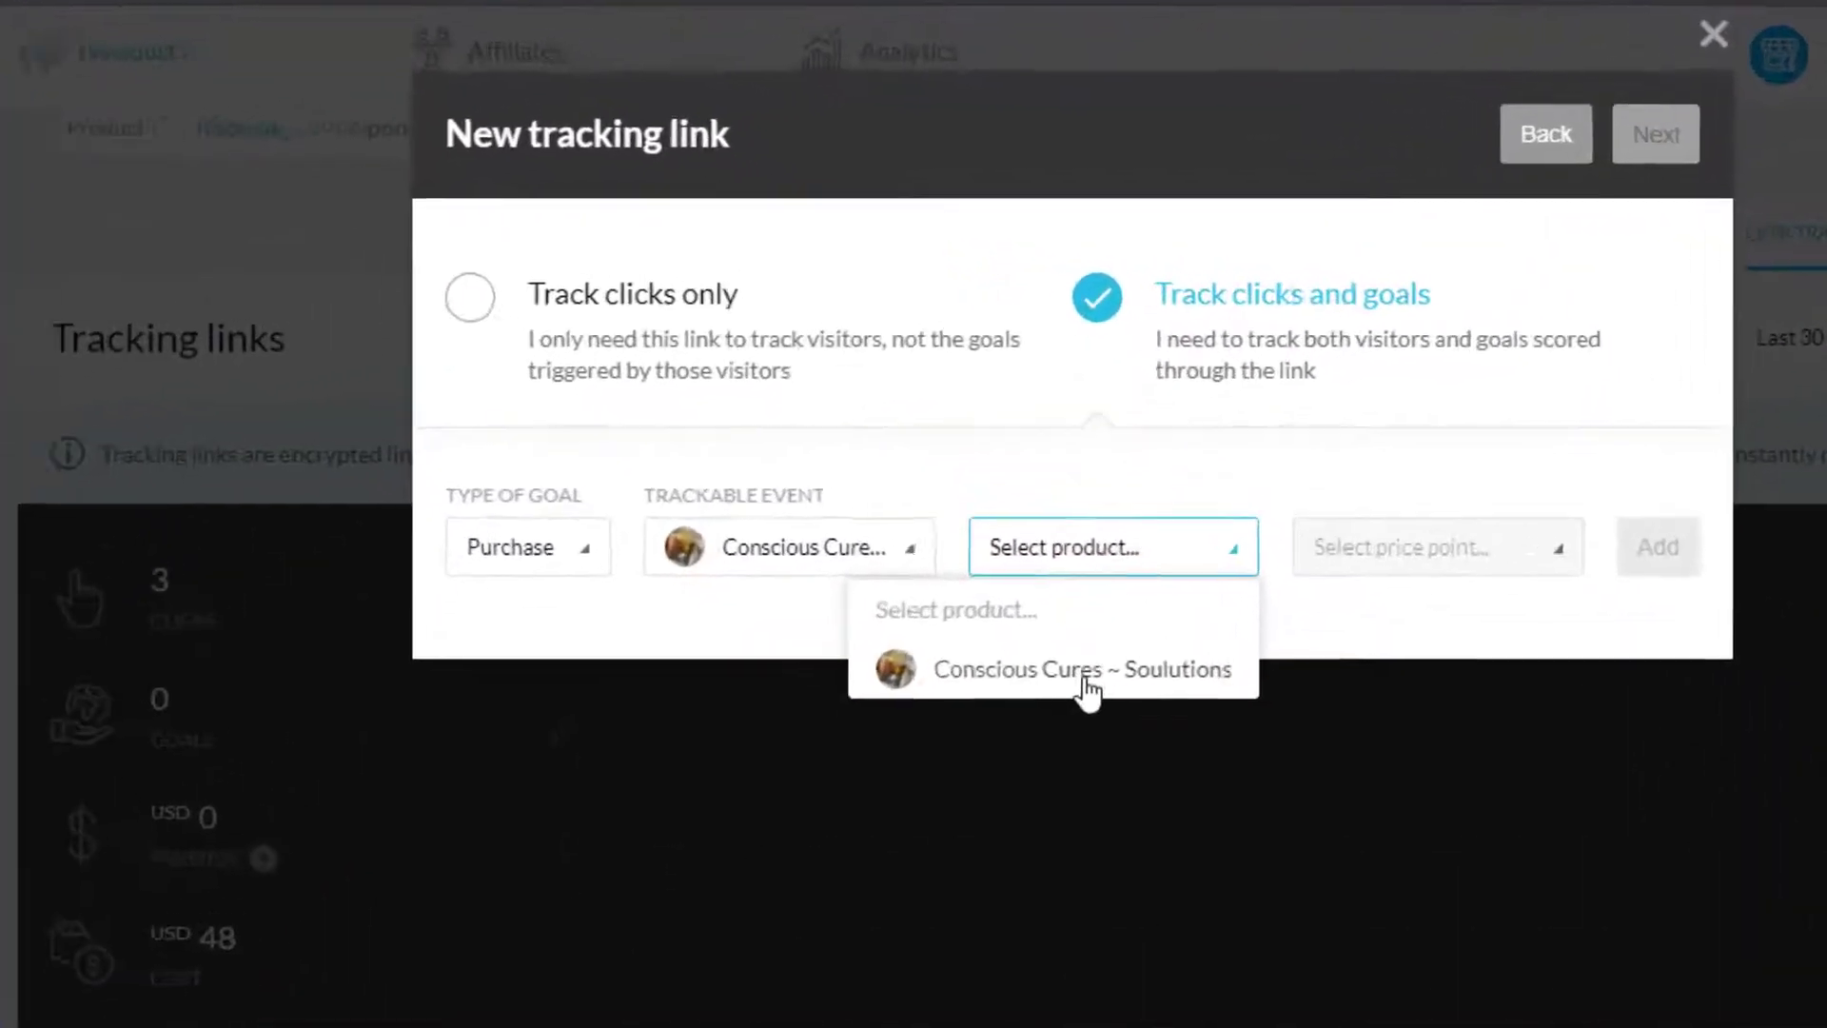
pyautogui.click(1094, 704)
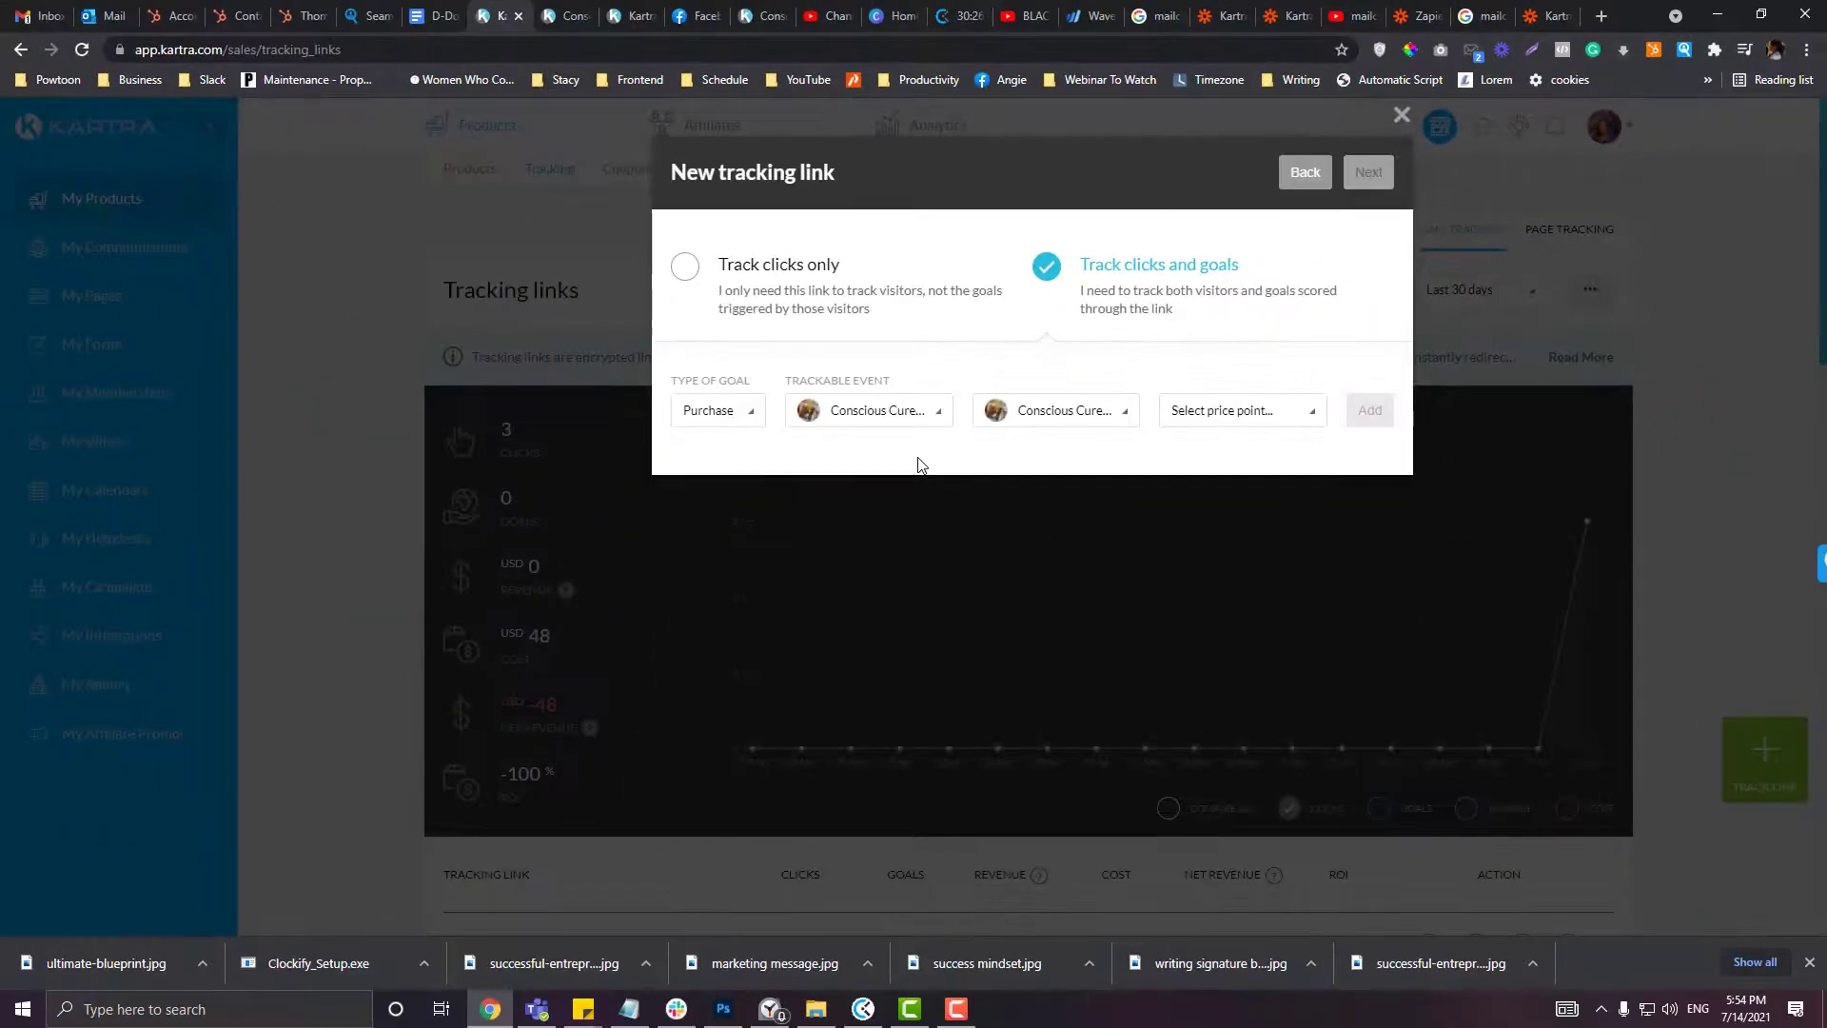
pyautogui.click(571, 16)
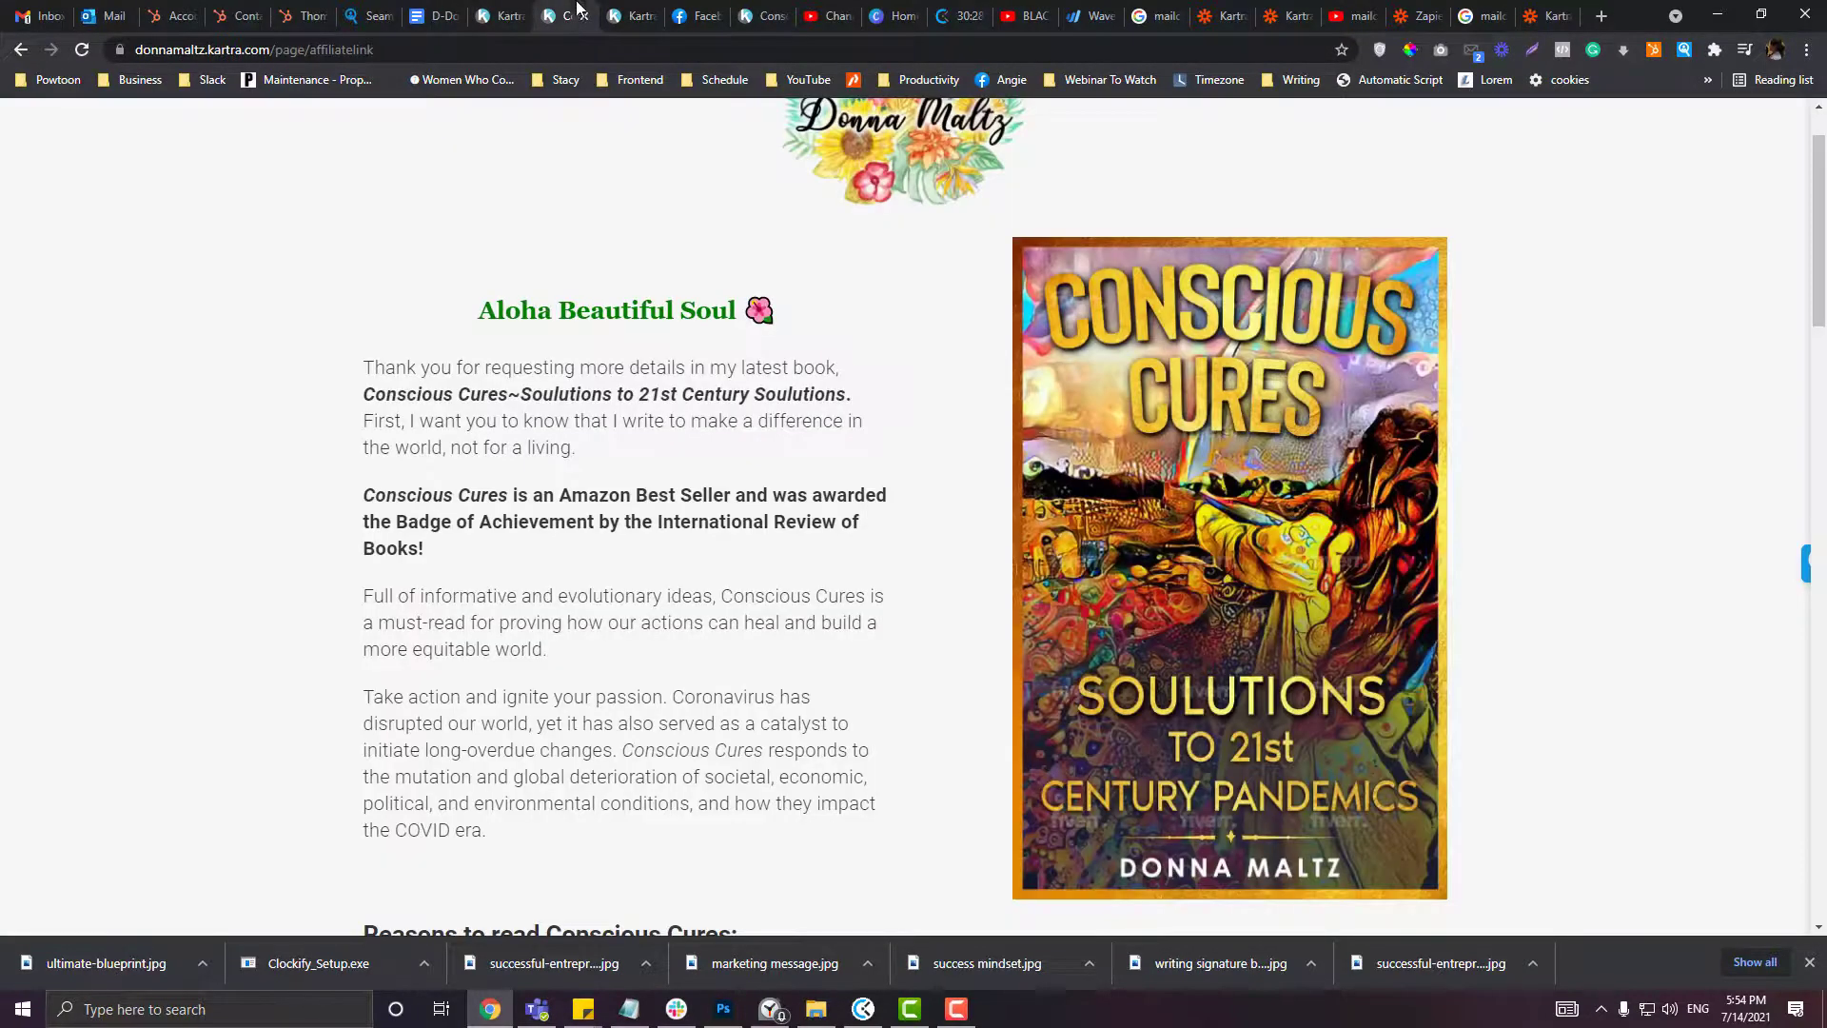
pyautogui.click(612, 16)
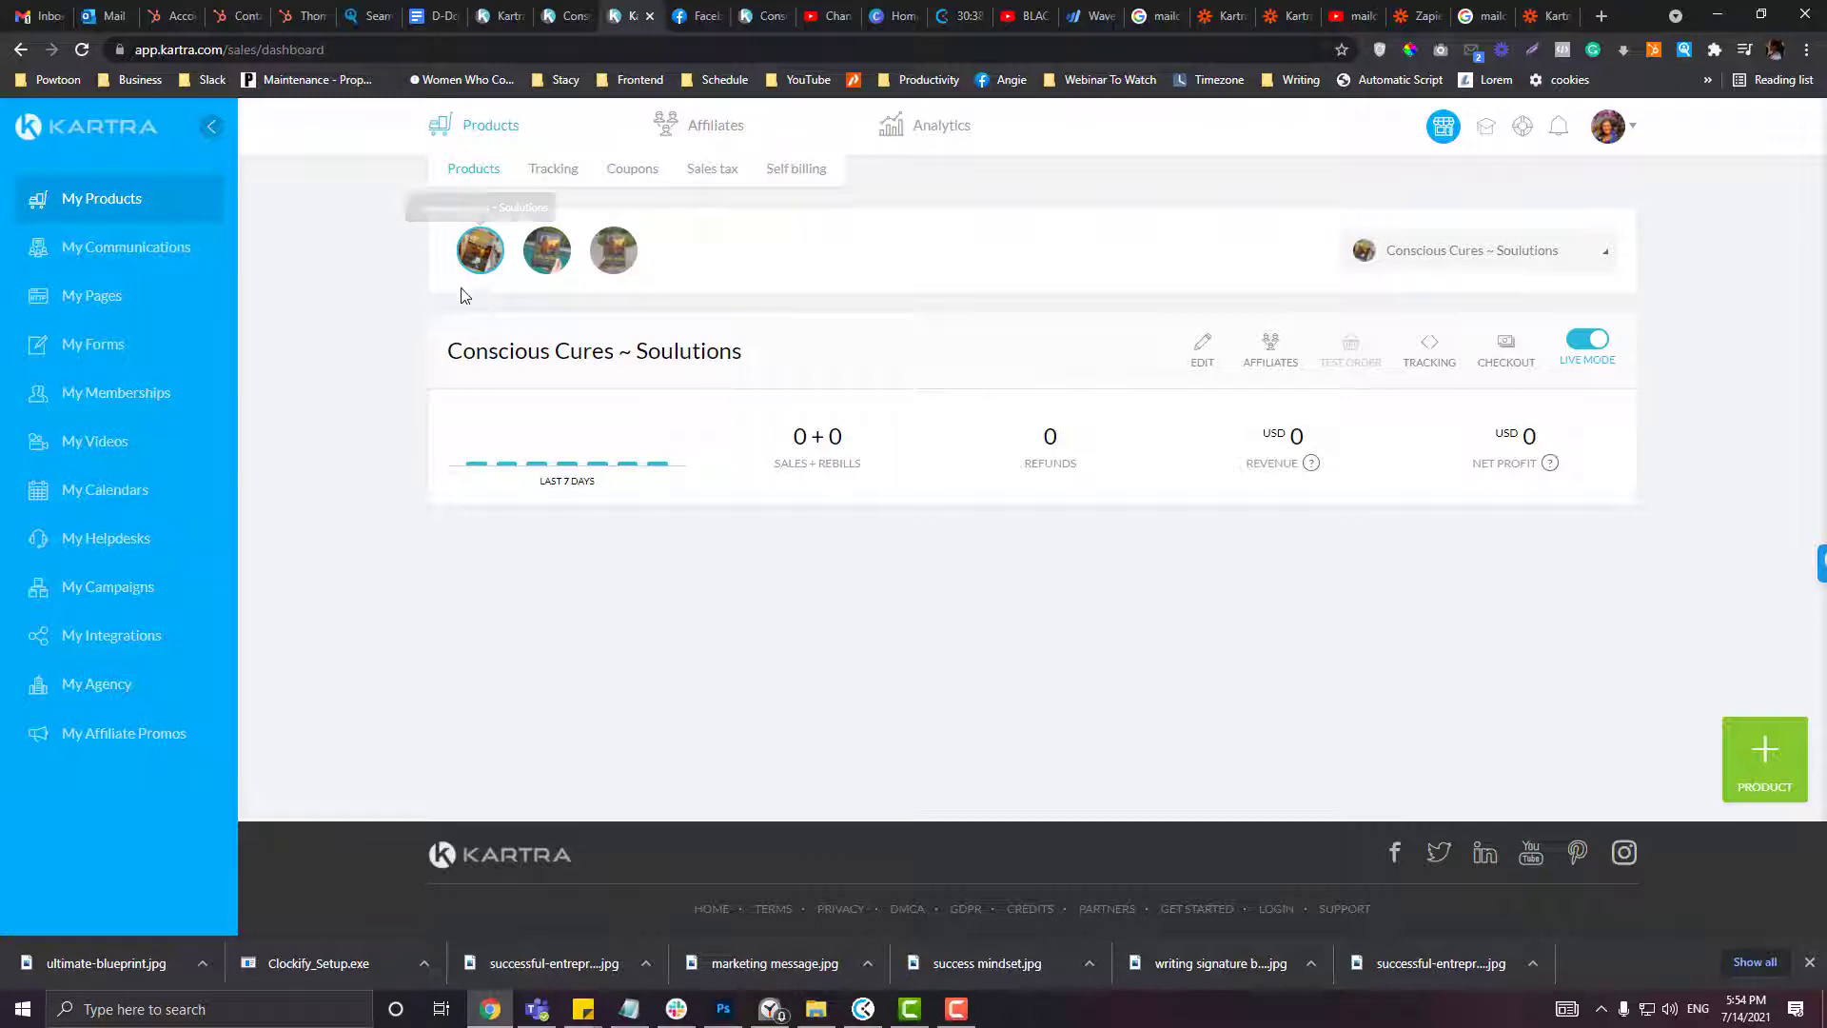
pyautogui.click(562, 10)
pyautogui.click(499, 16)
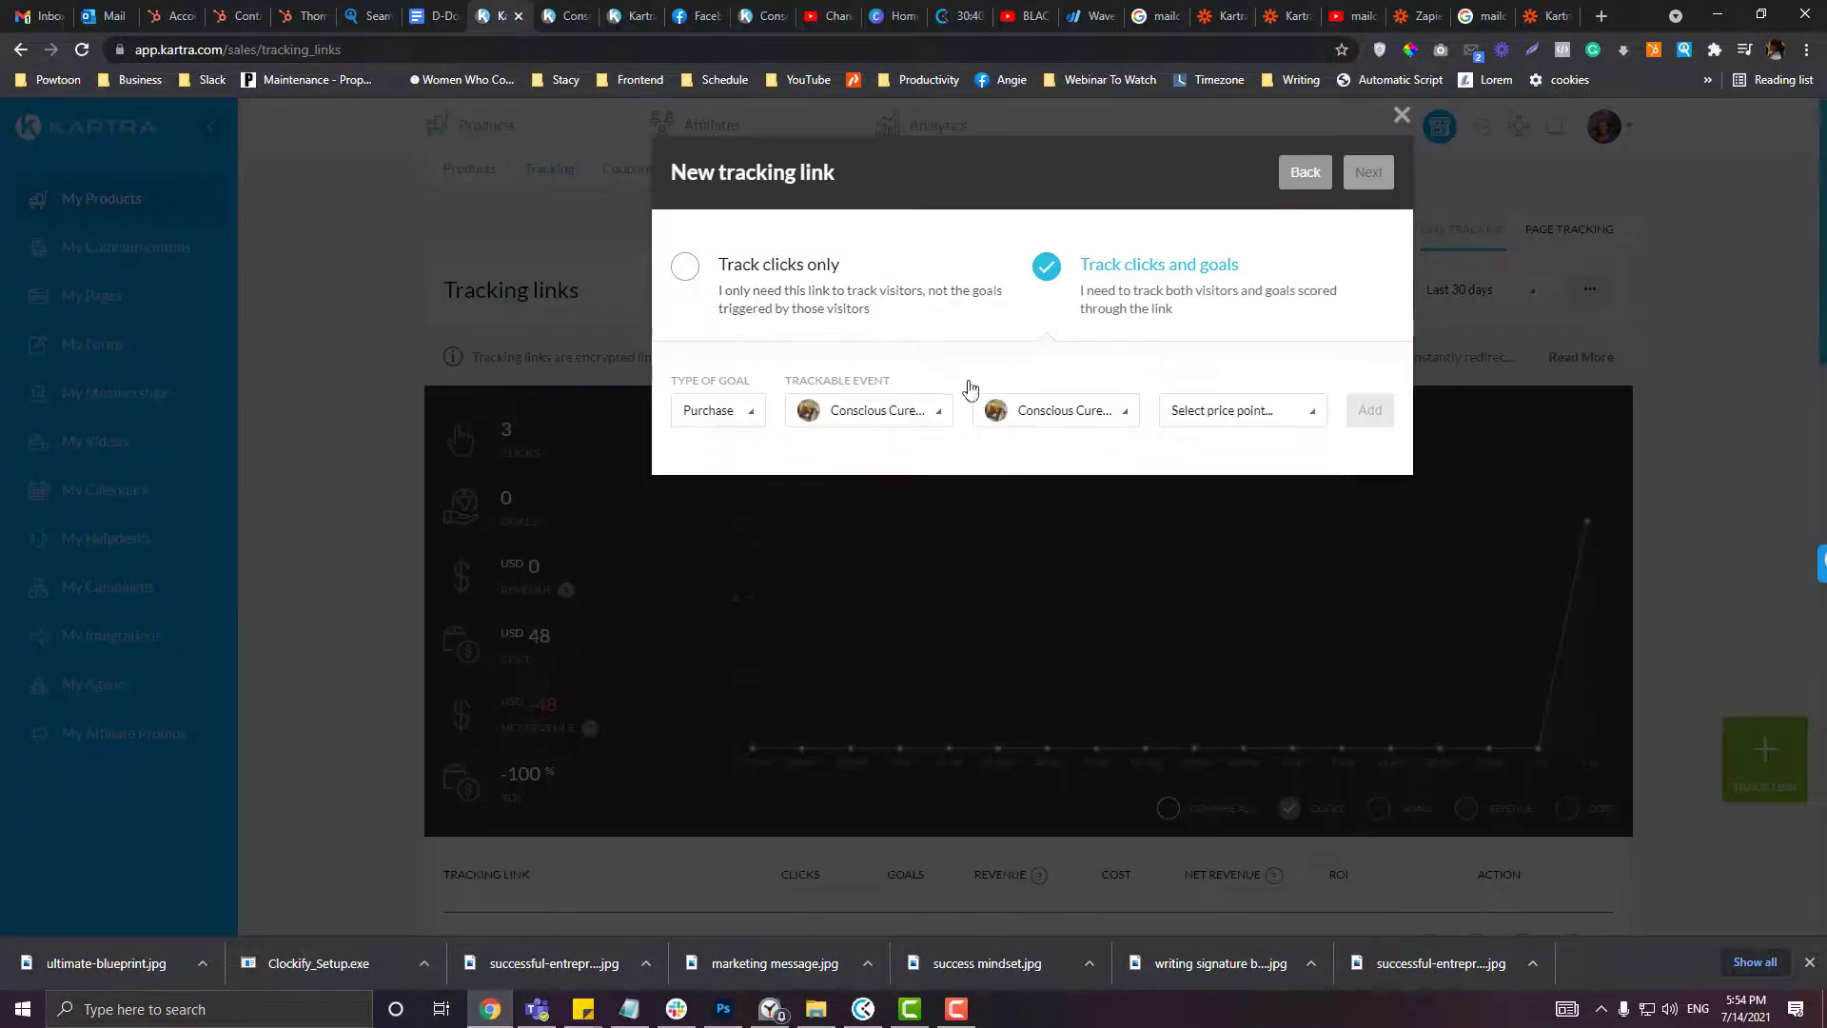
# Step: Confirm the product, set Price point 1, and add the Purchase goal
pyautogui.click(1006, 416)
pyautogui.click(1009, 480)
pyautogui.click(1205, 417)
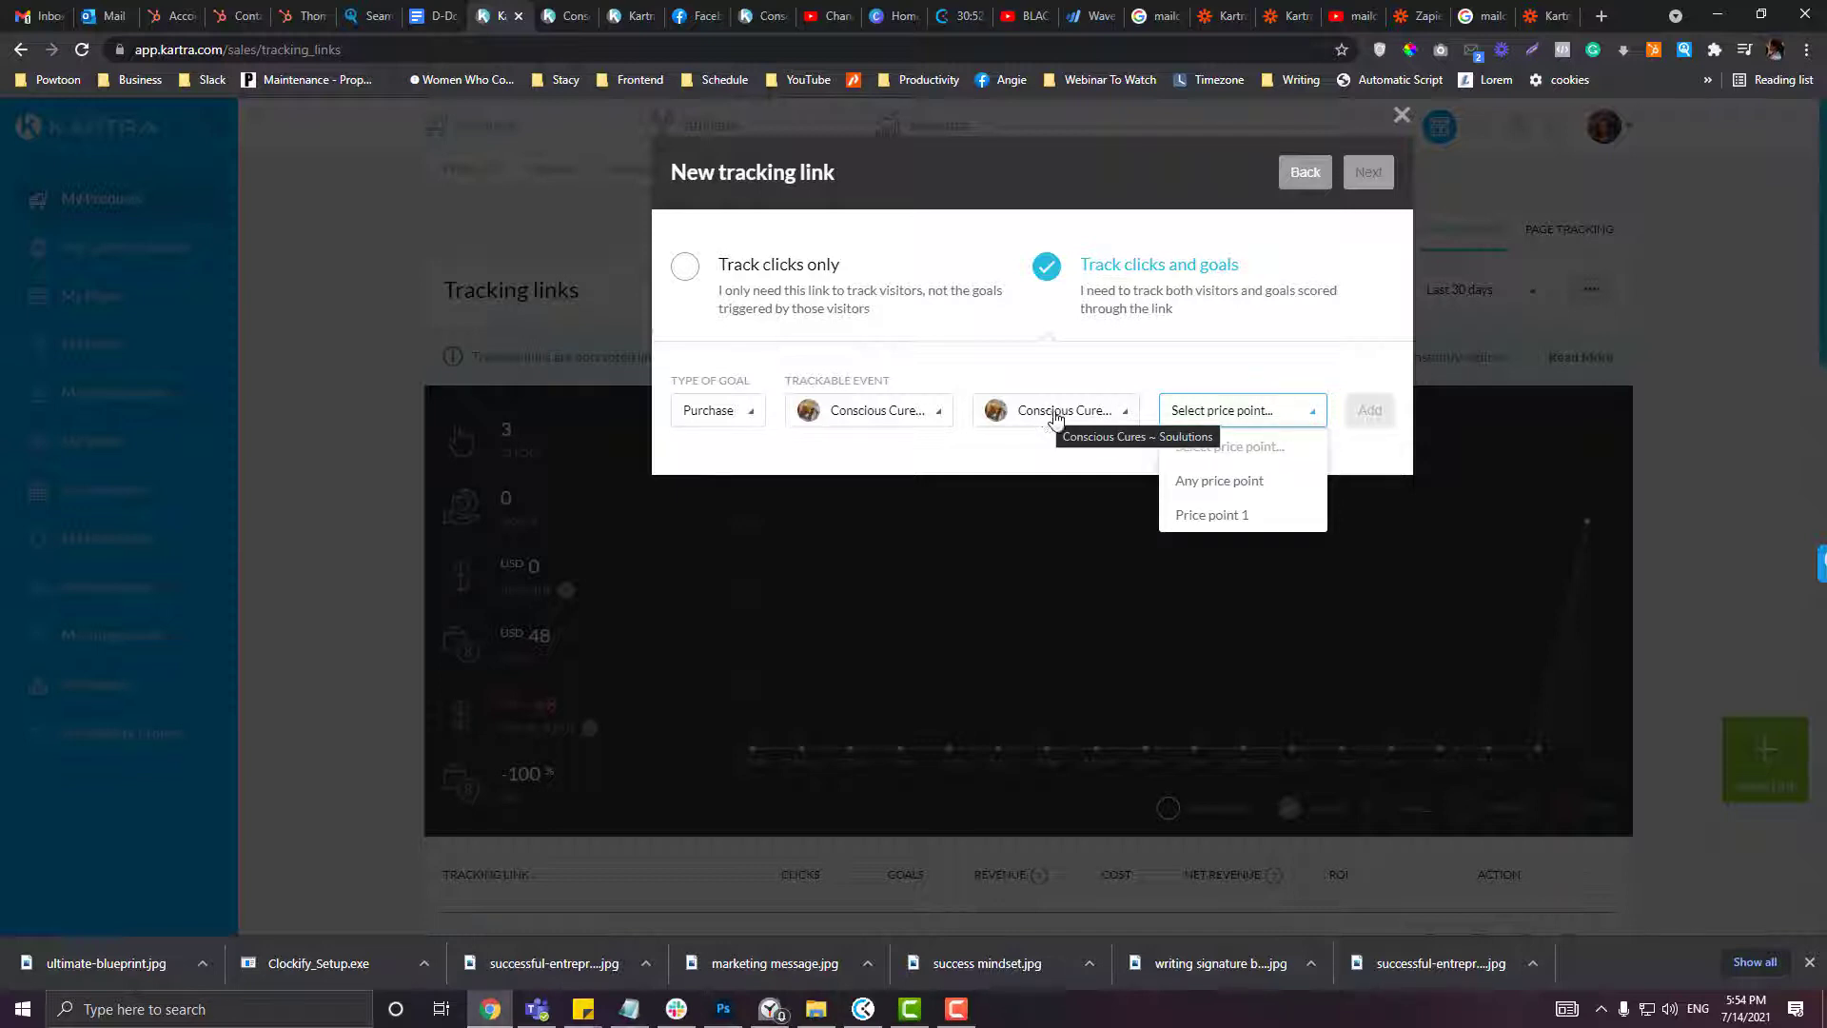
pyautogui.click(1202, 517)
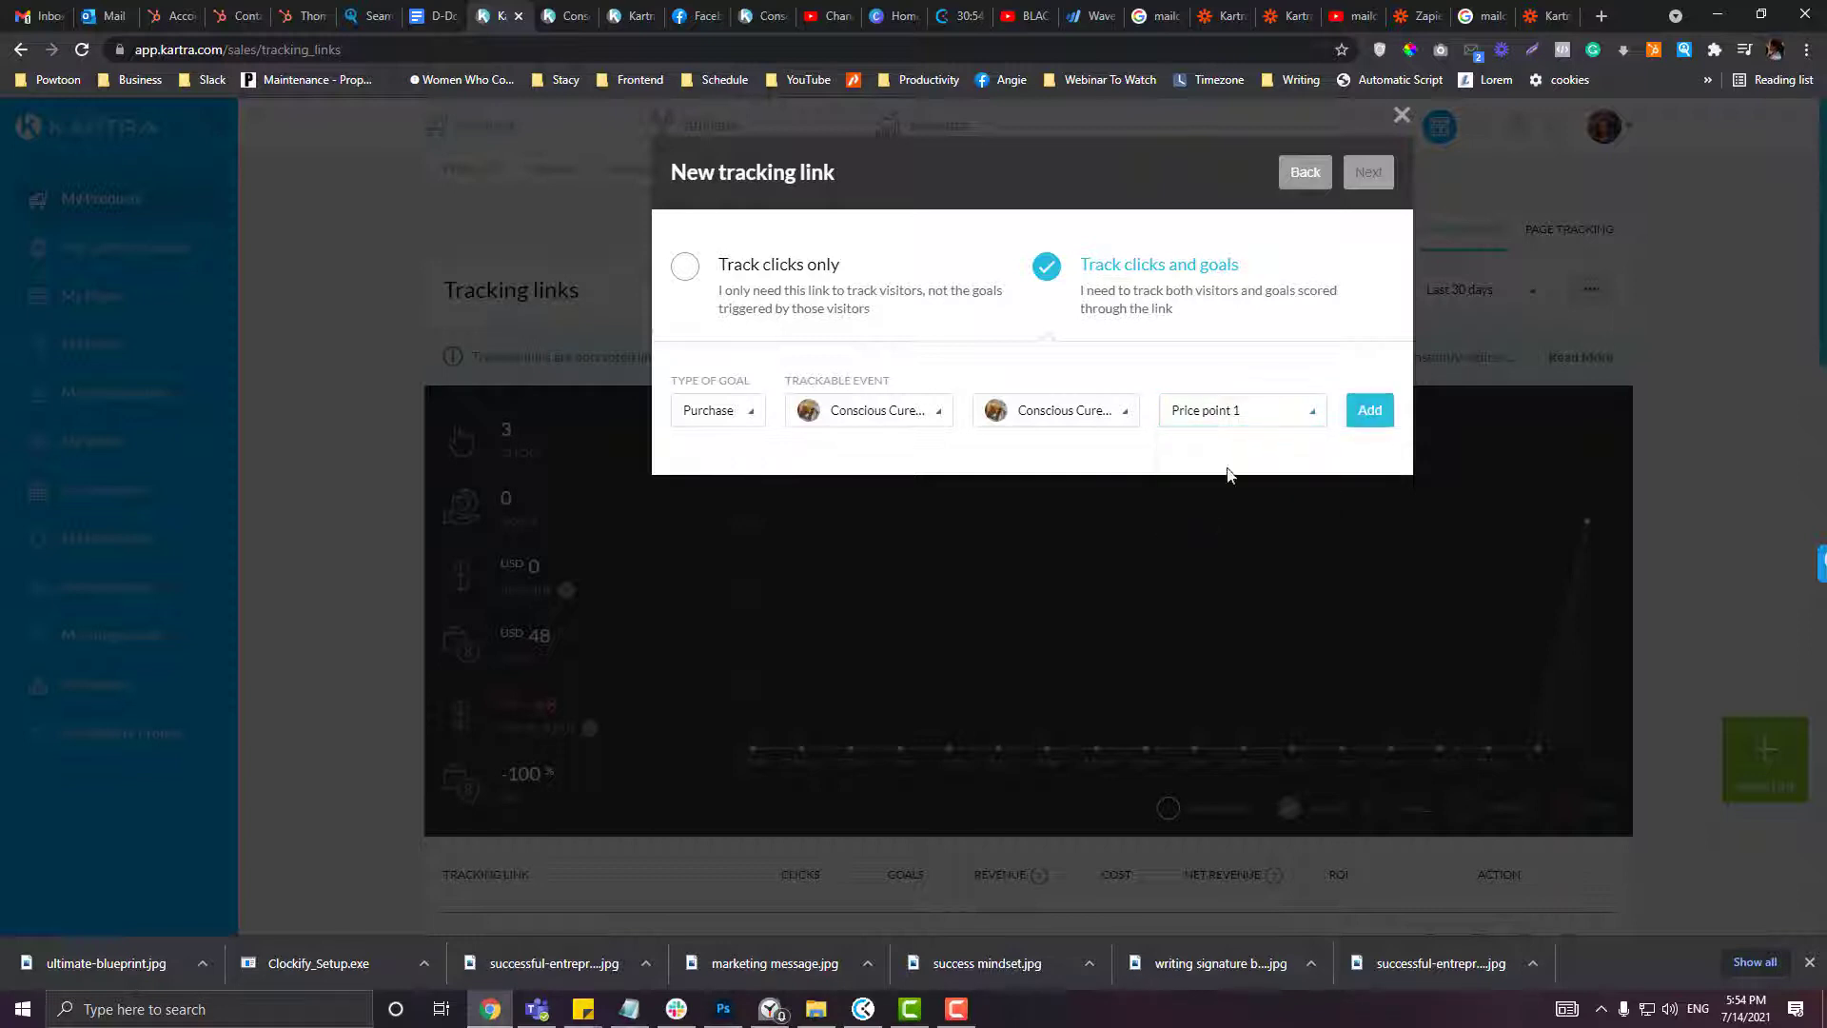
pyautogui.click(1256, 414)
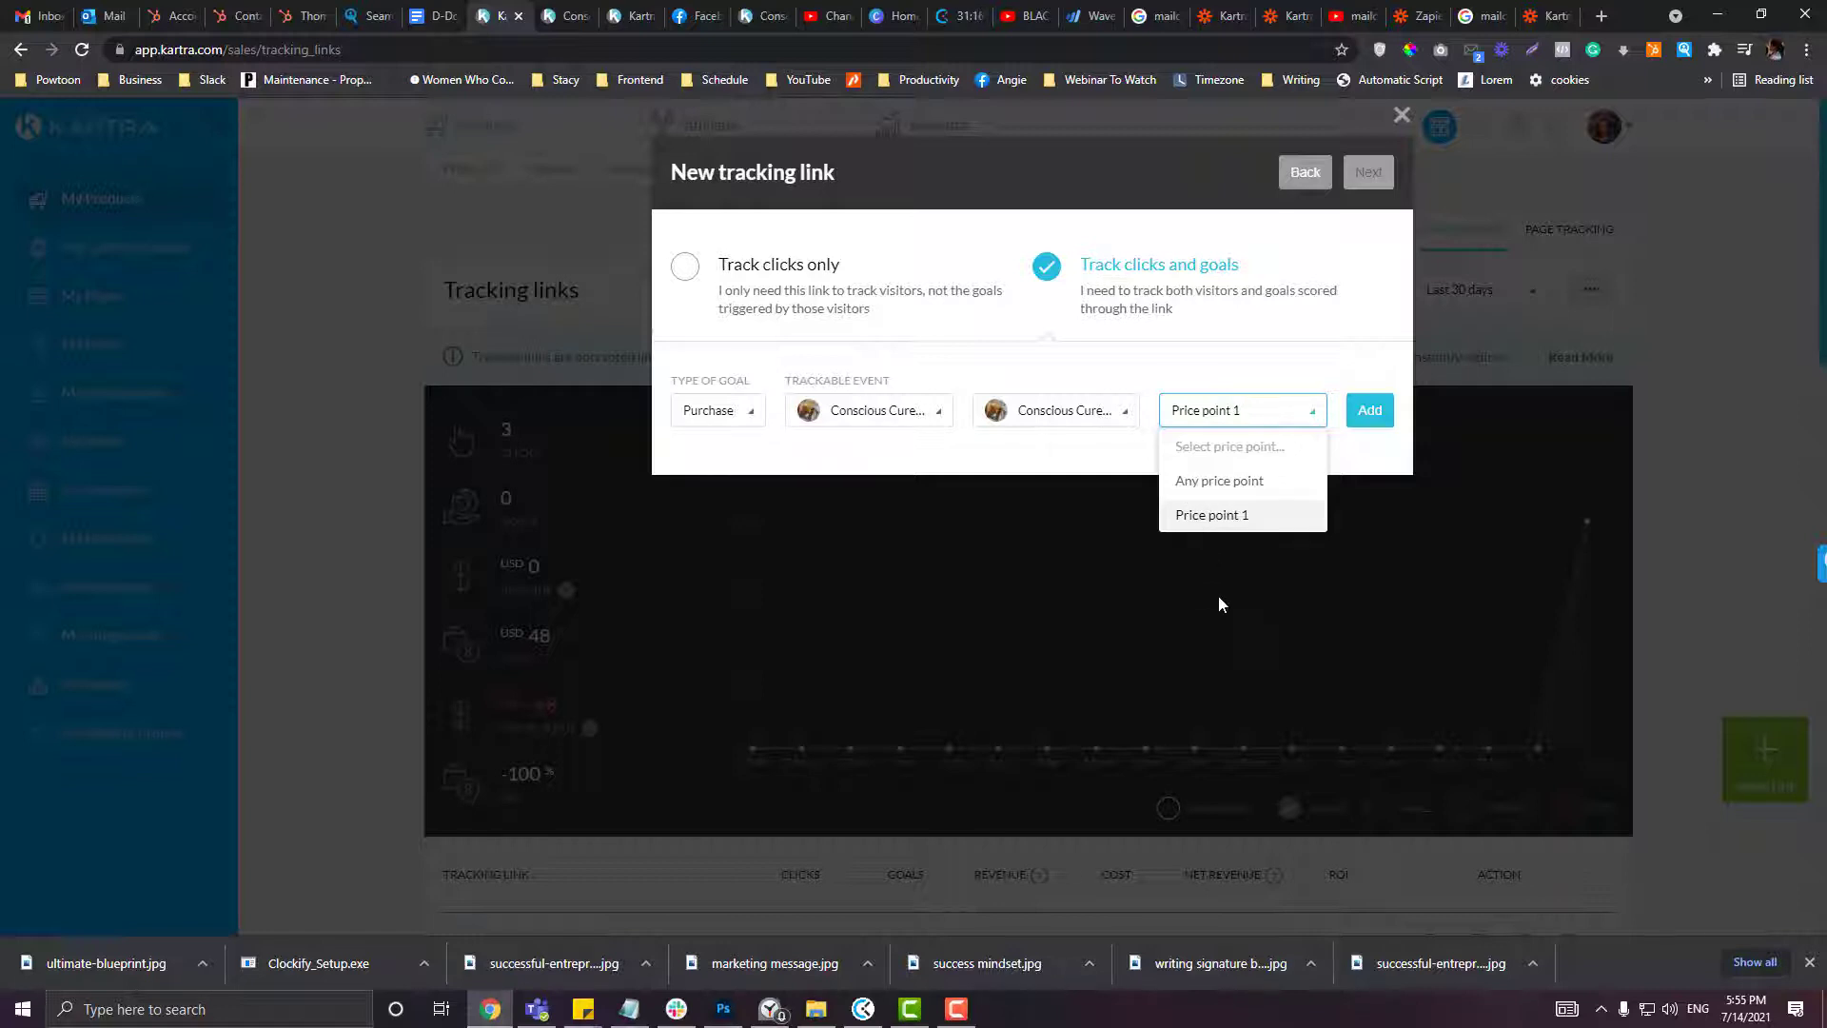
pyautogui.click(1231, 518)
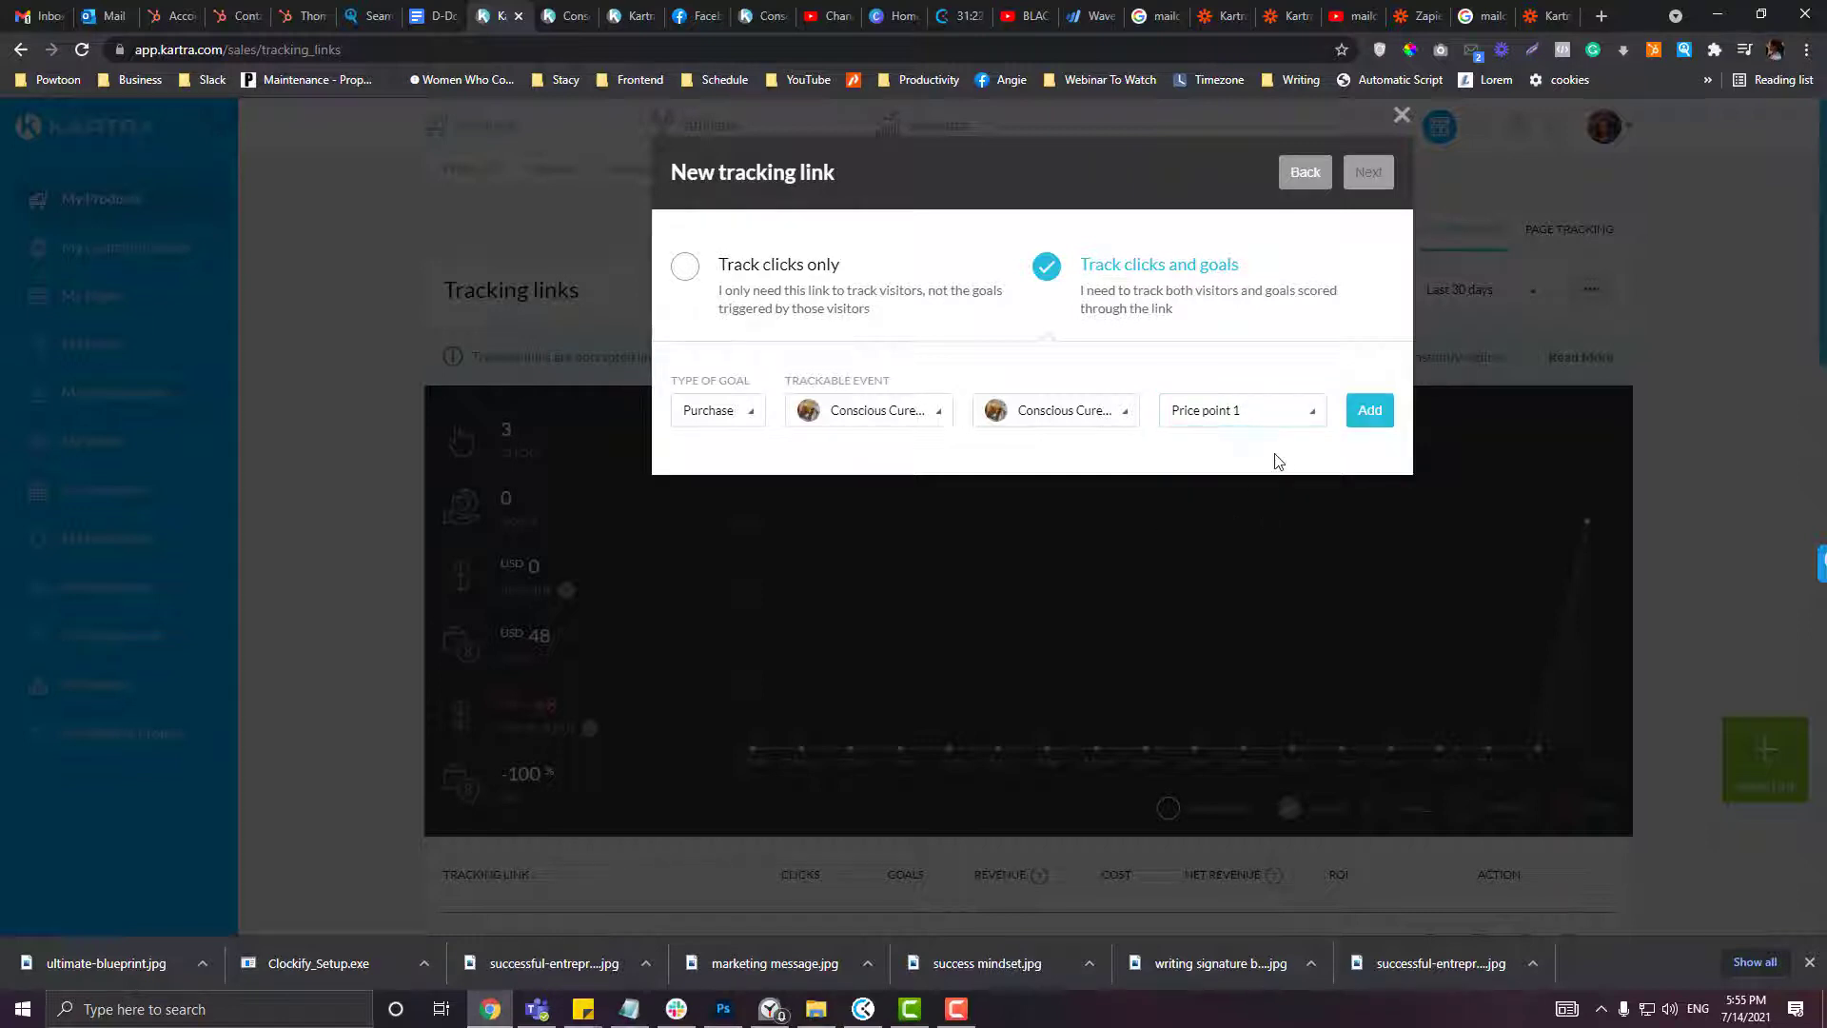
pyautogui.click(1380, 423)
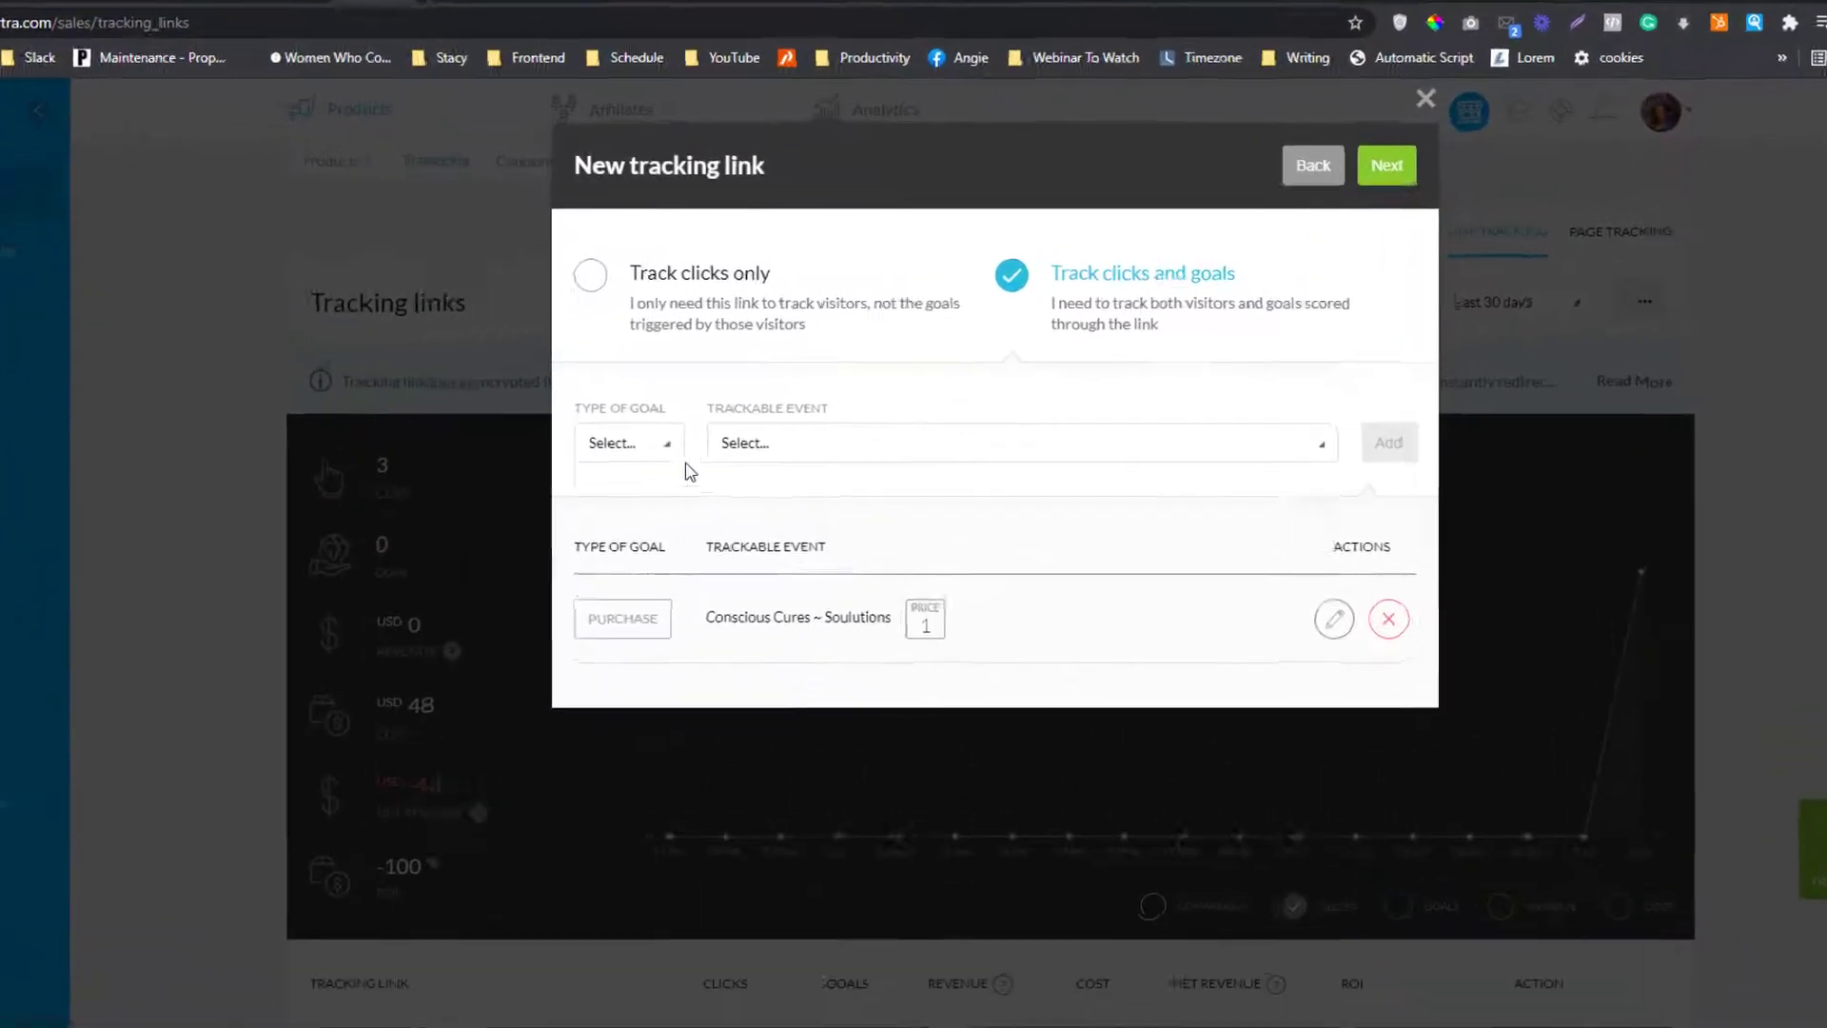
# Step: Leave the goal types unchanged and advance to the tags step
pyautogui.click(747, 410)
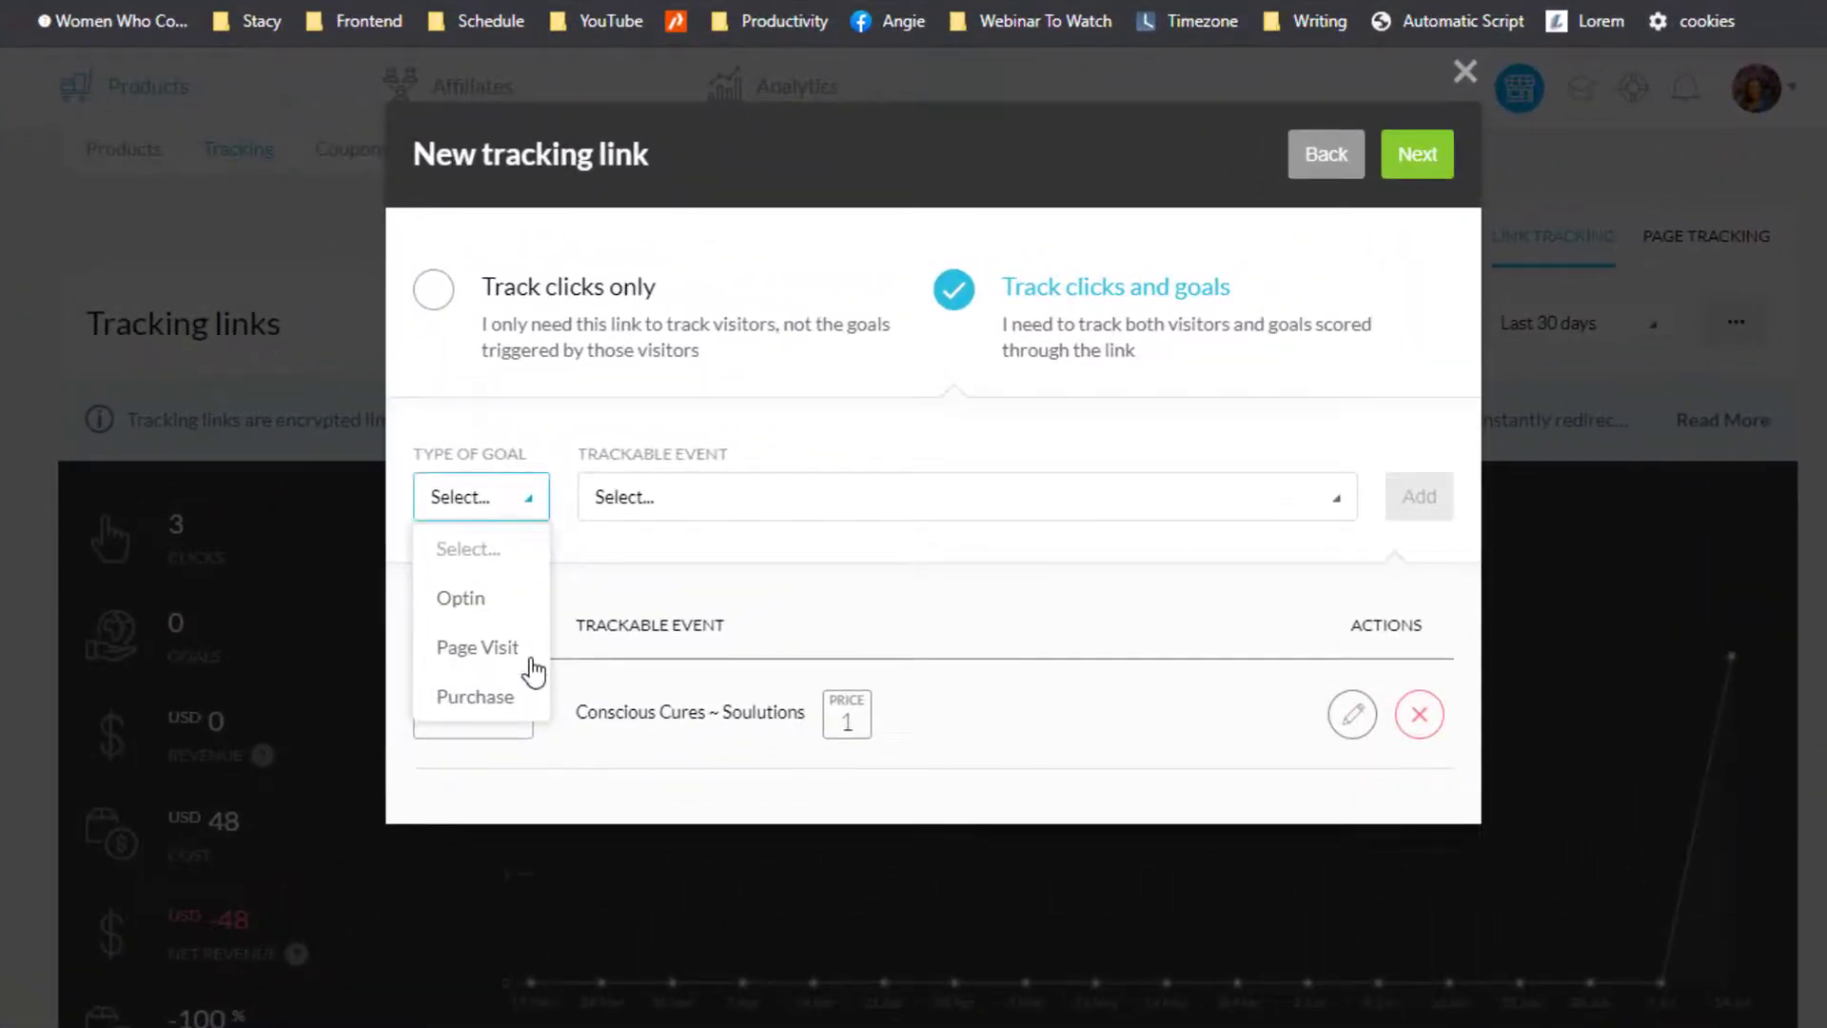
pyautogui.click(674, 552)
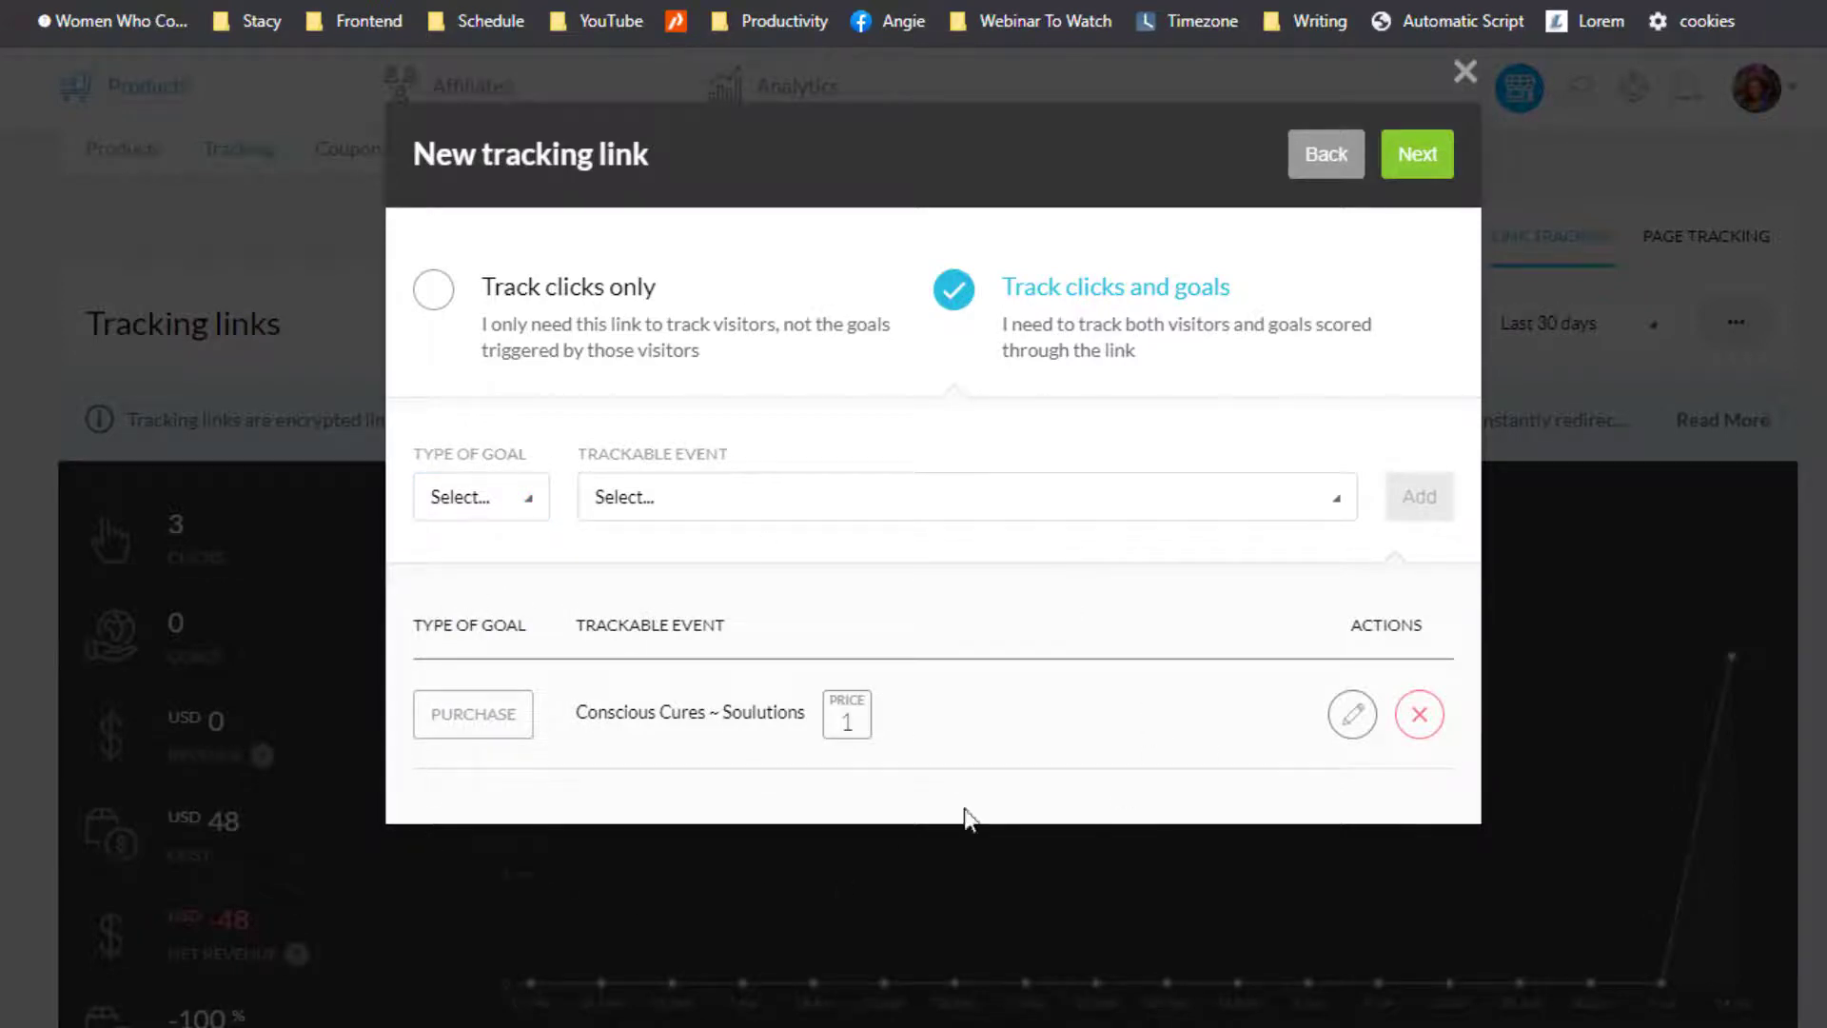
pyautogui.click(494, 498)
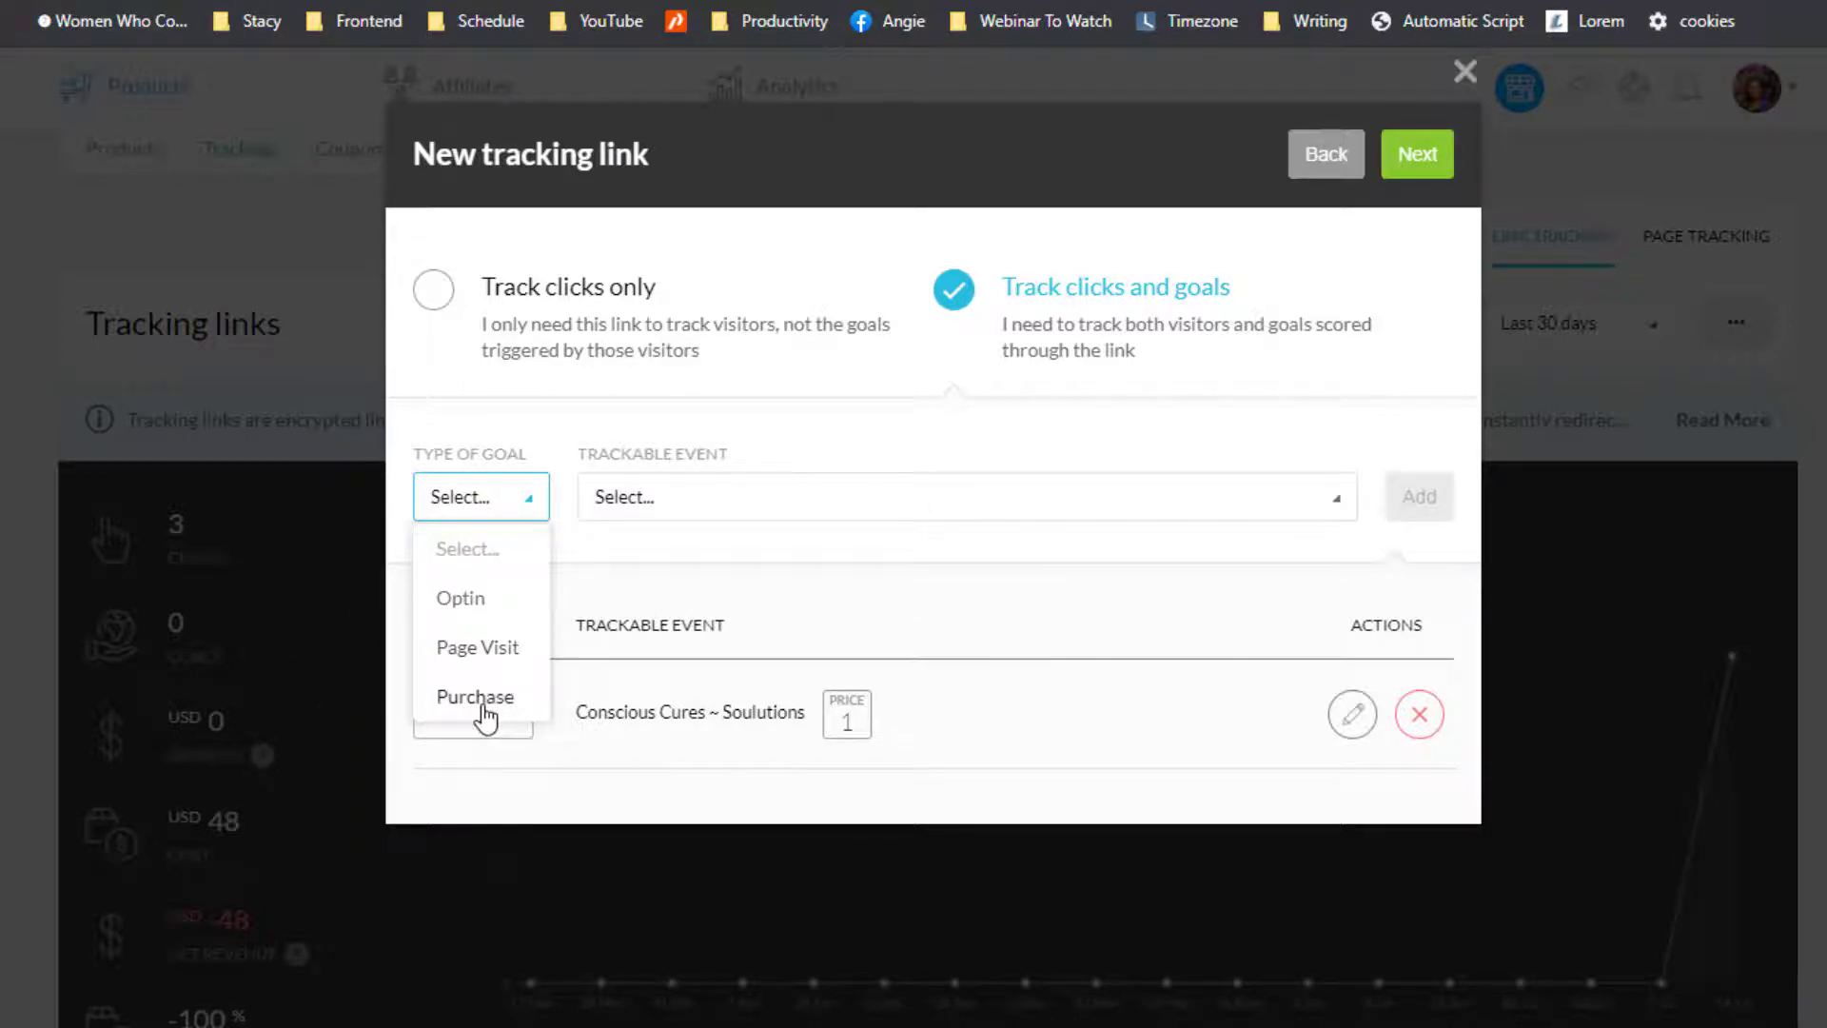
pyautogui.click(756, 595)
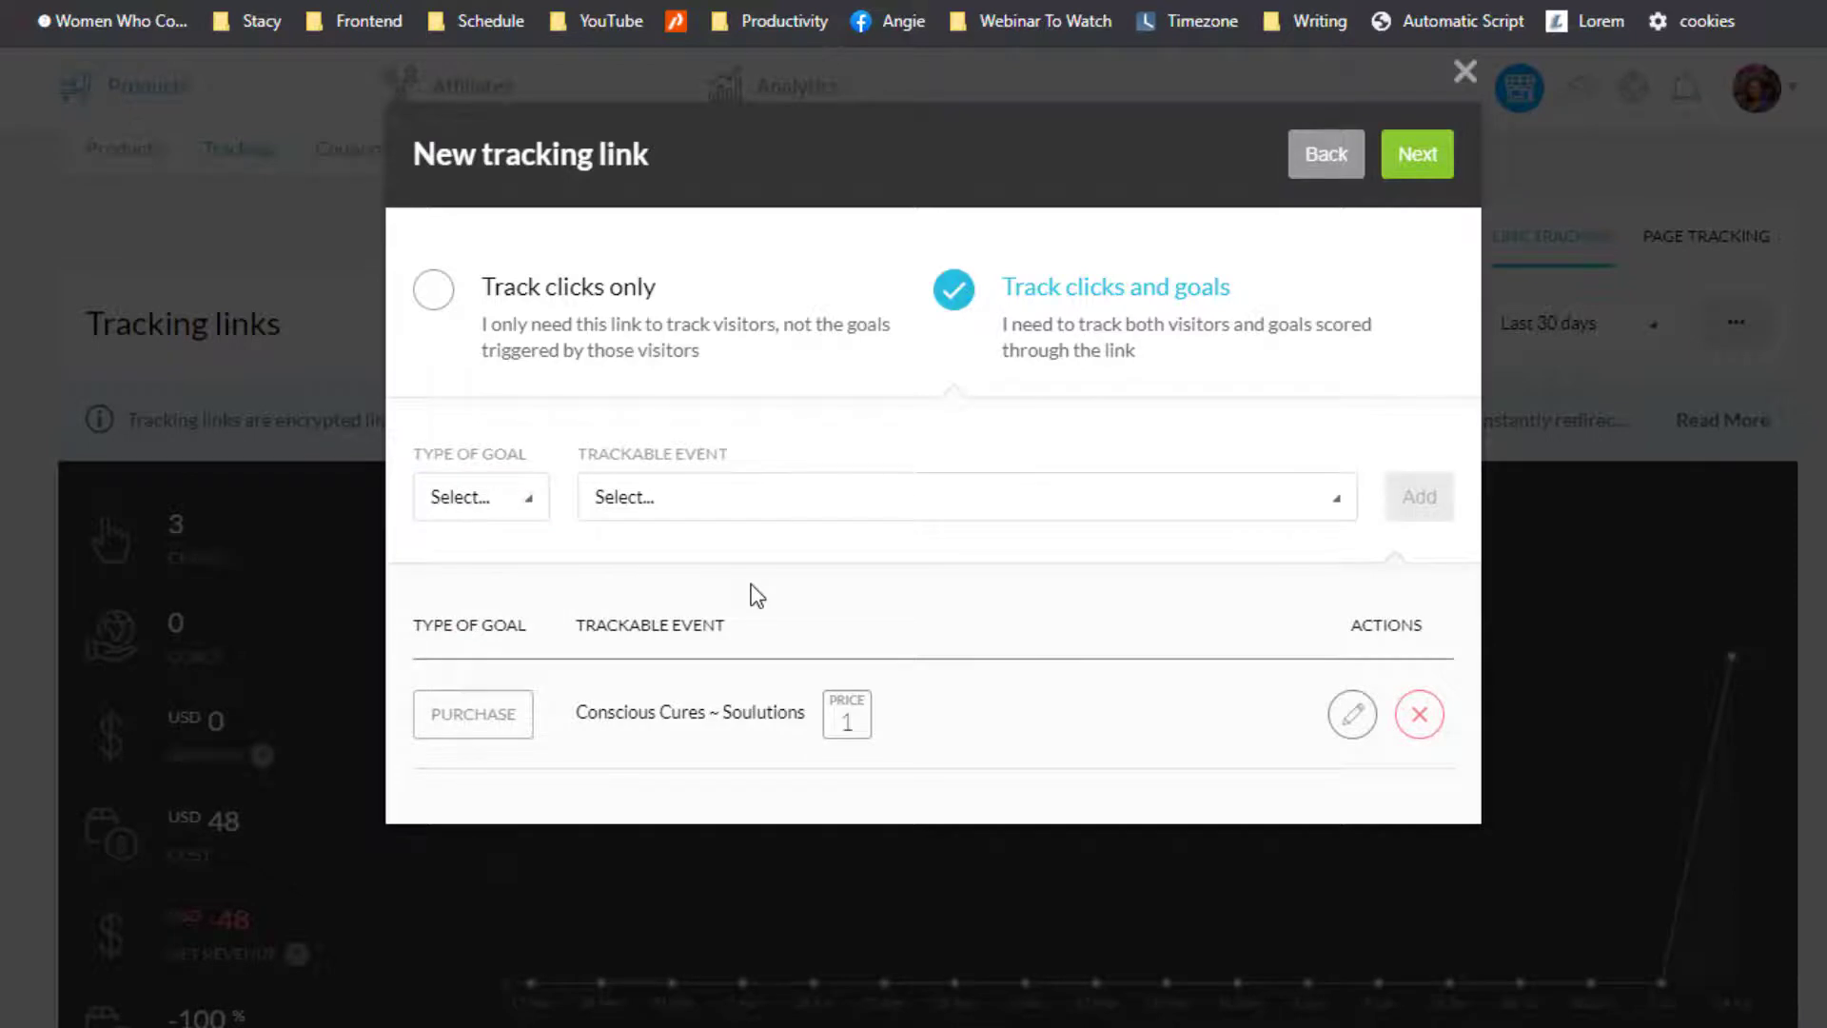
pyautogui.click(1427, 169)
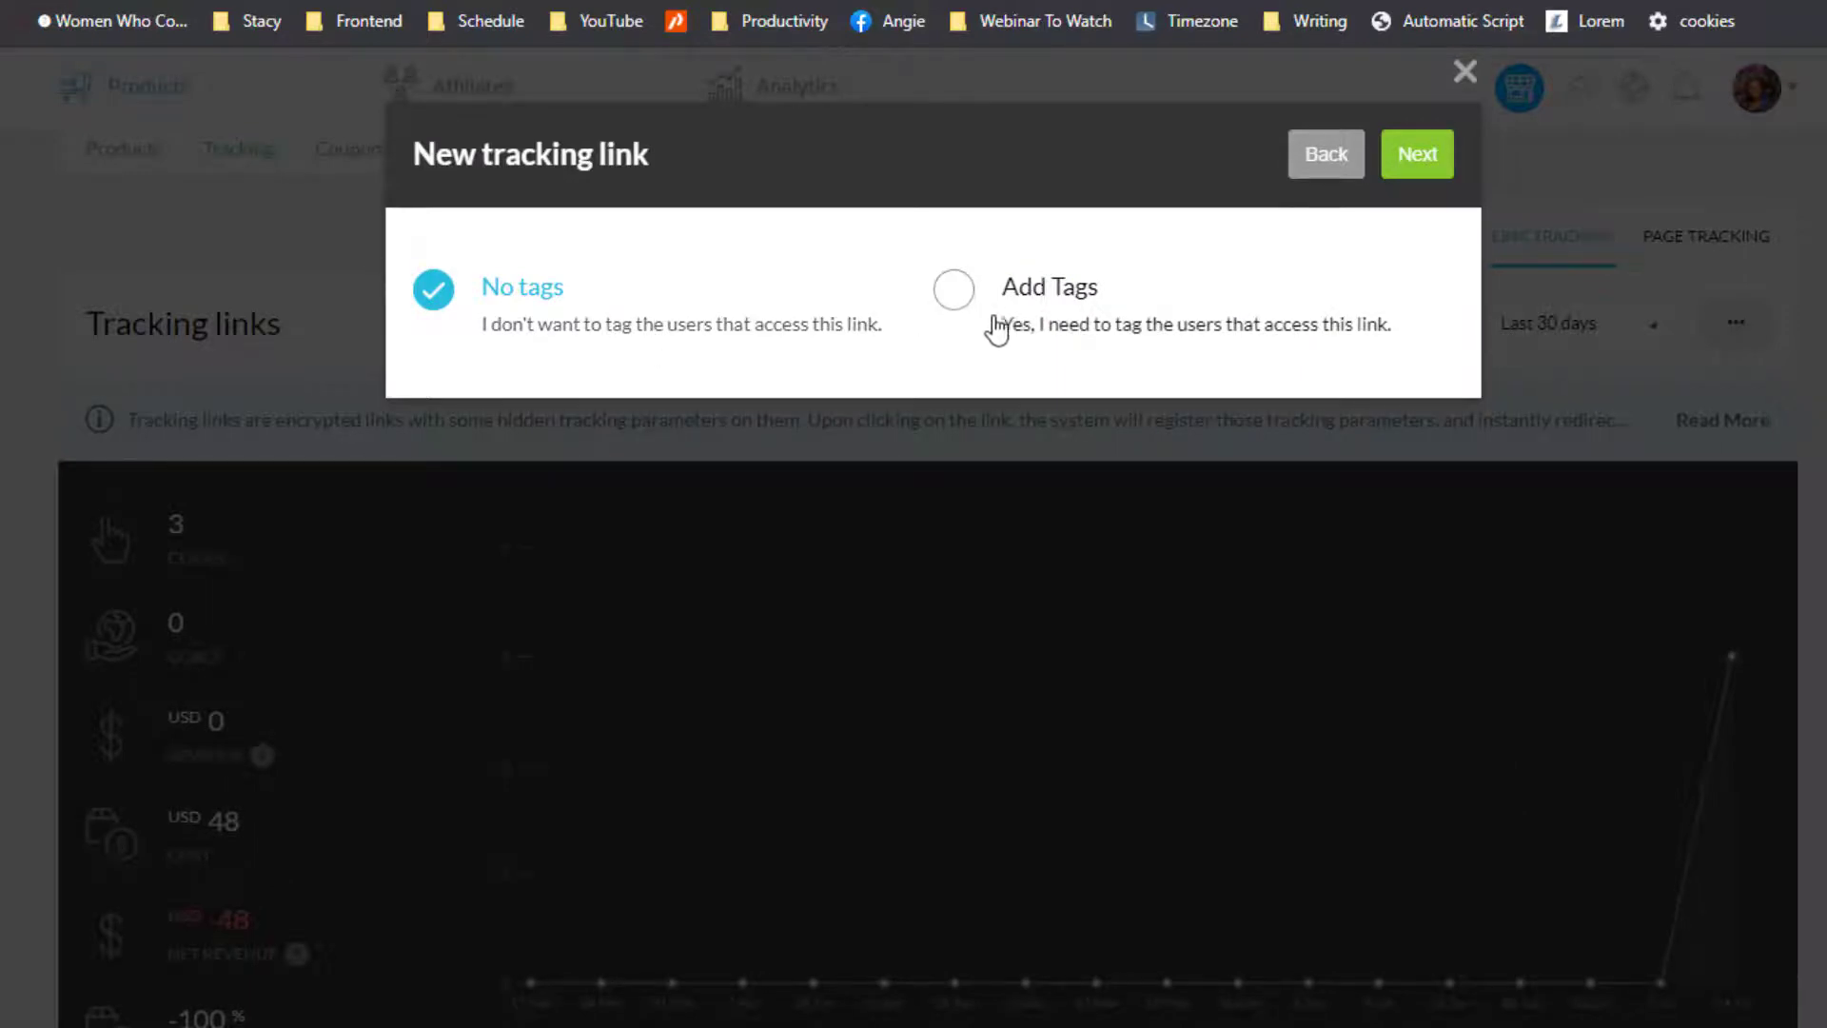
# Step: Set the link to Add Tags after briefly switching to No tags
pyautogui.click(955, 292)
pyautogui.click(738, 431)
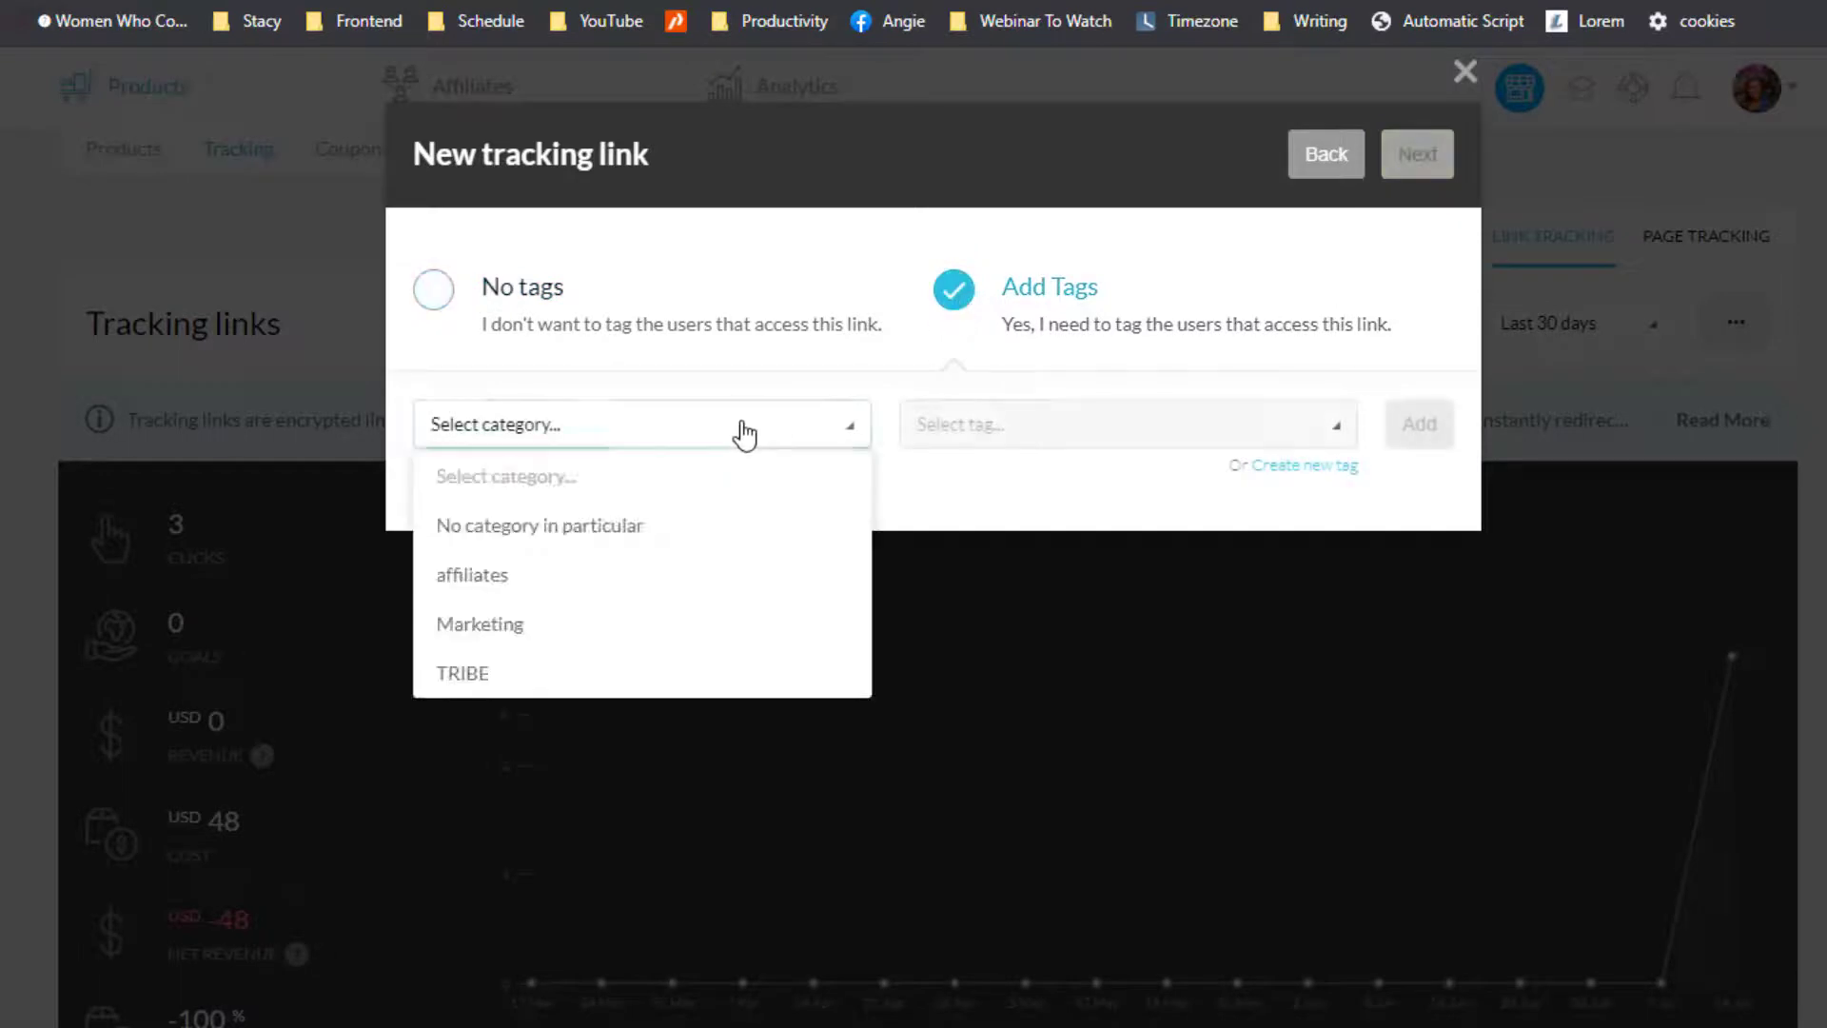
pyautogui.click(434, 292)
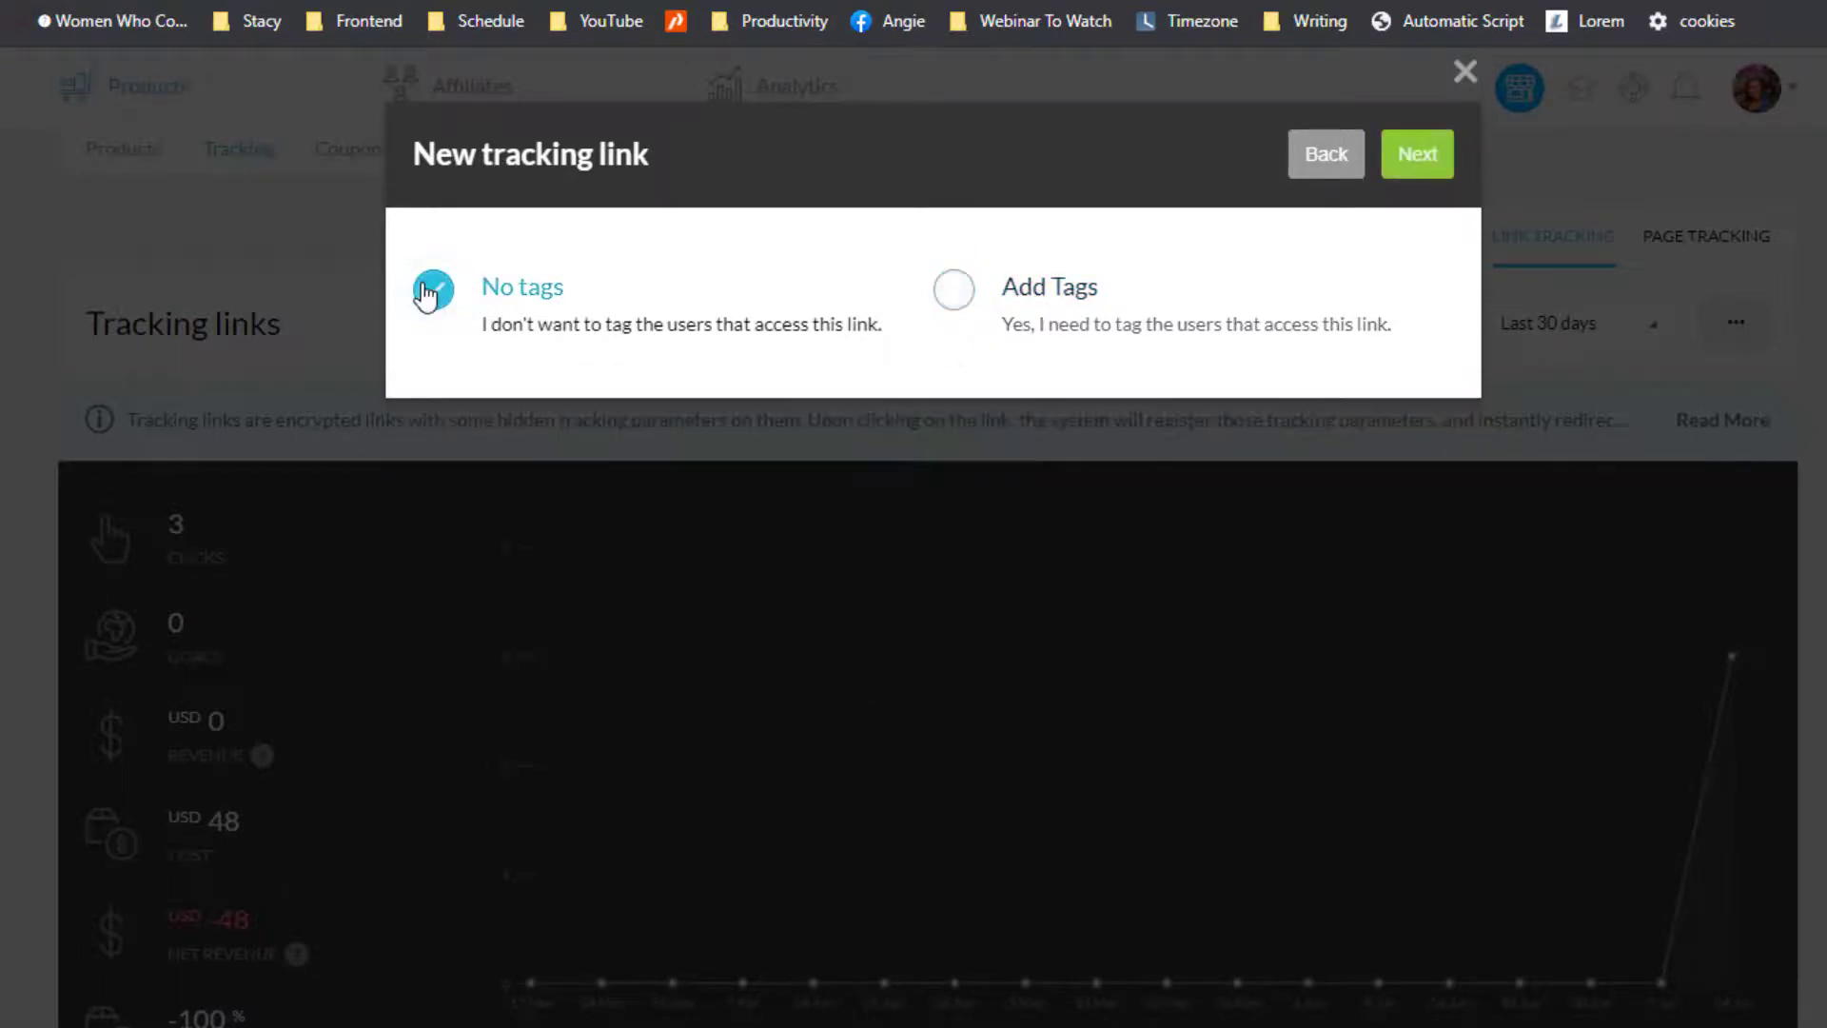
pyautogui.click(950, 317)
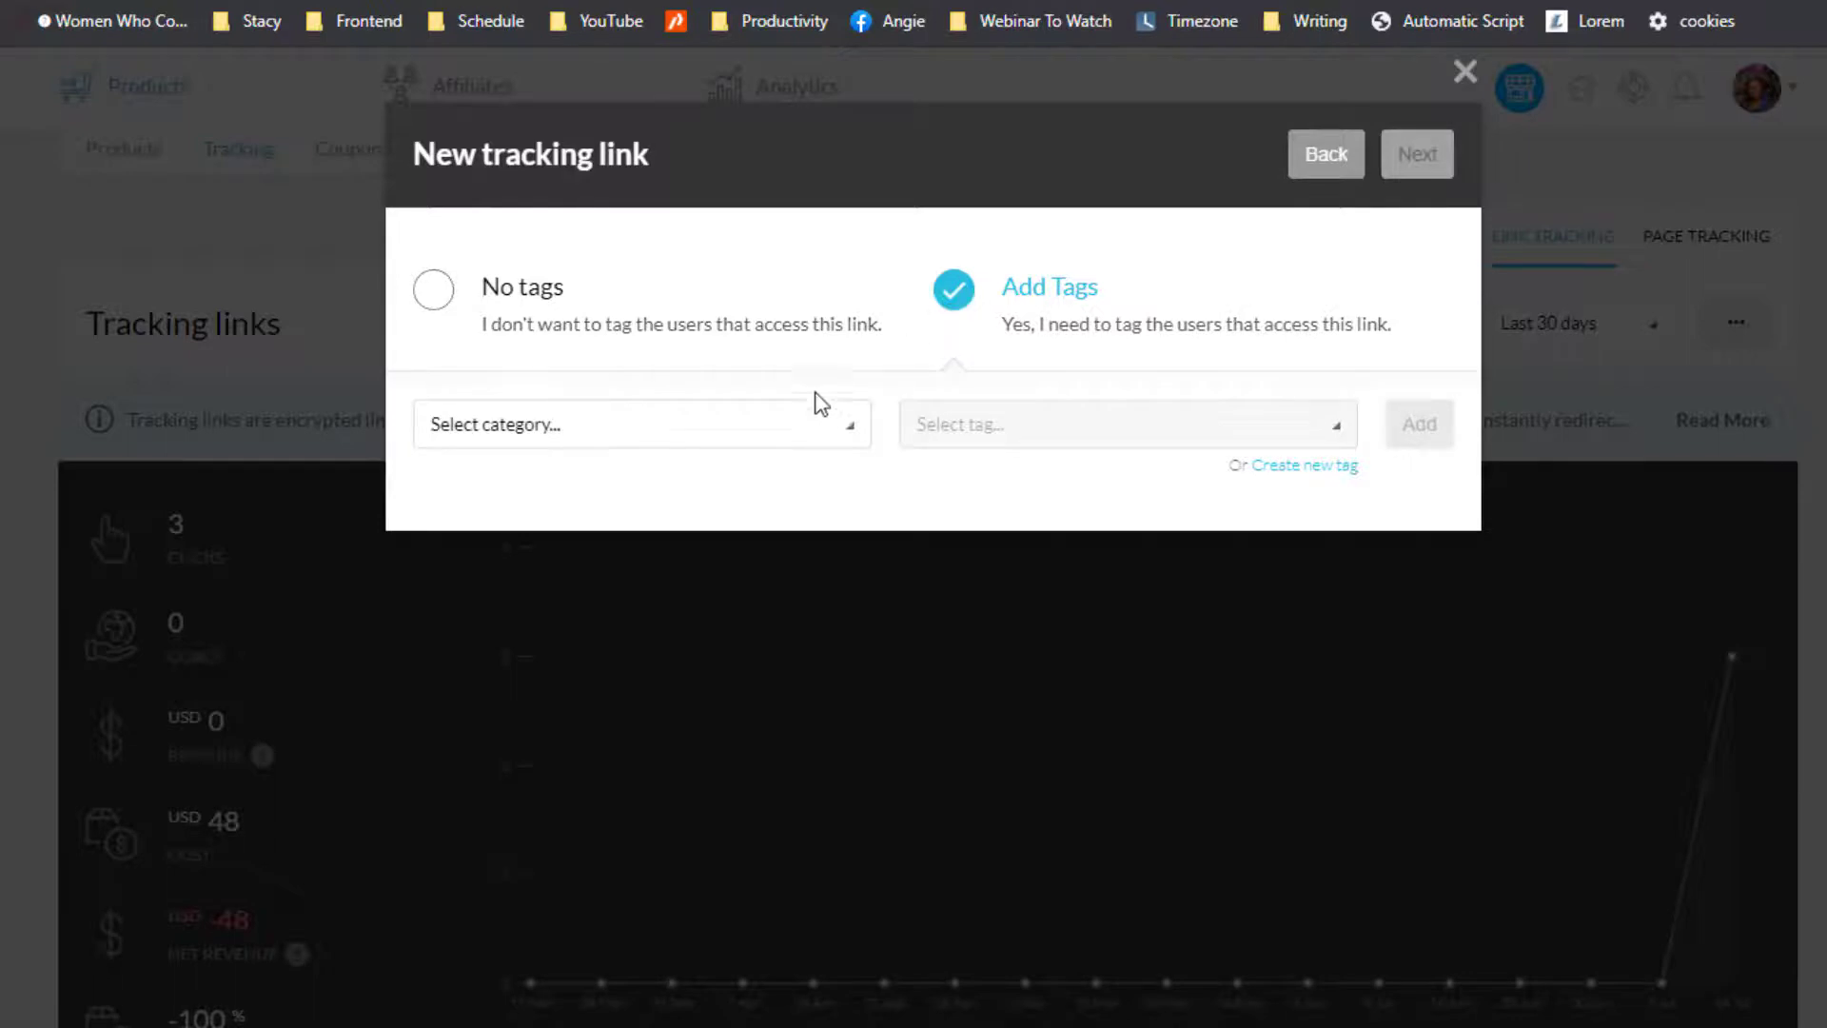
# Step: Select affiliates as the tag category
pyautogui.click(790, 445)
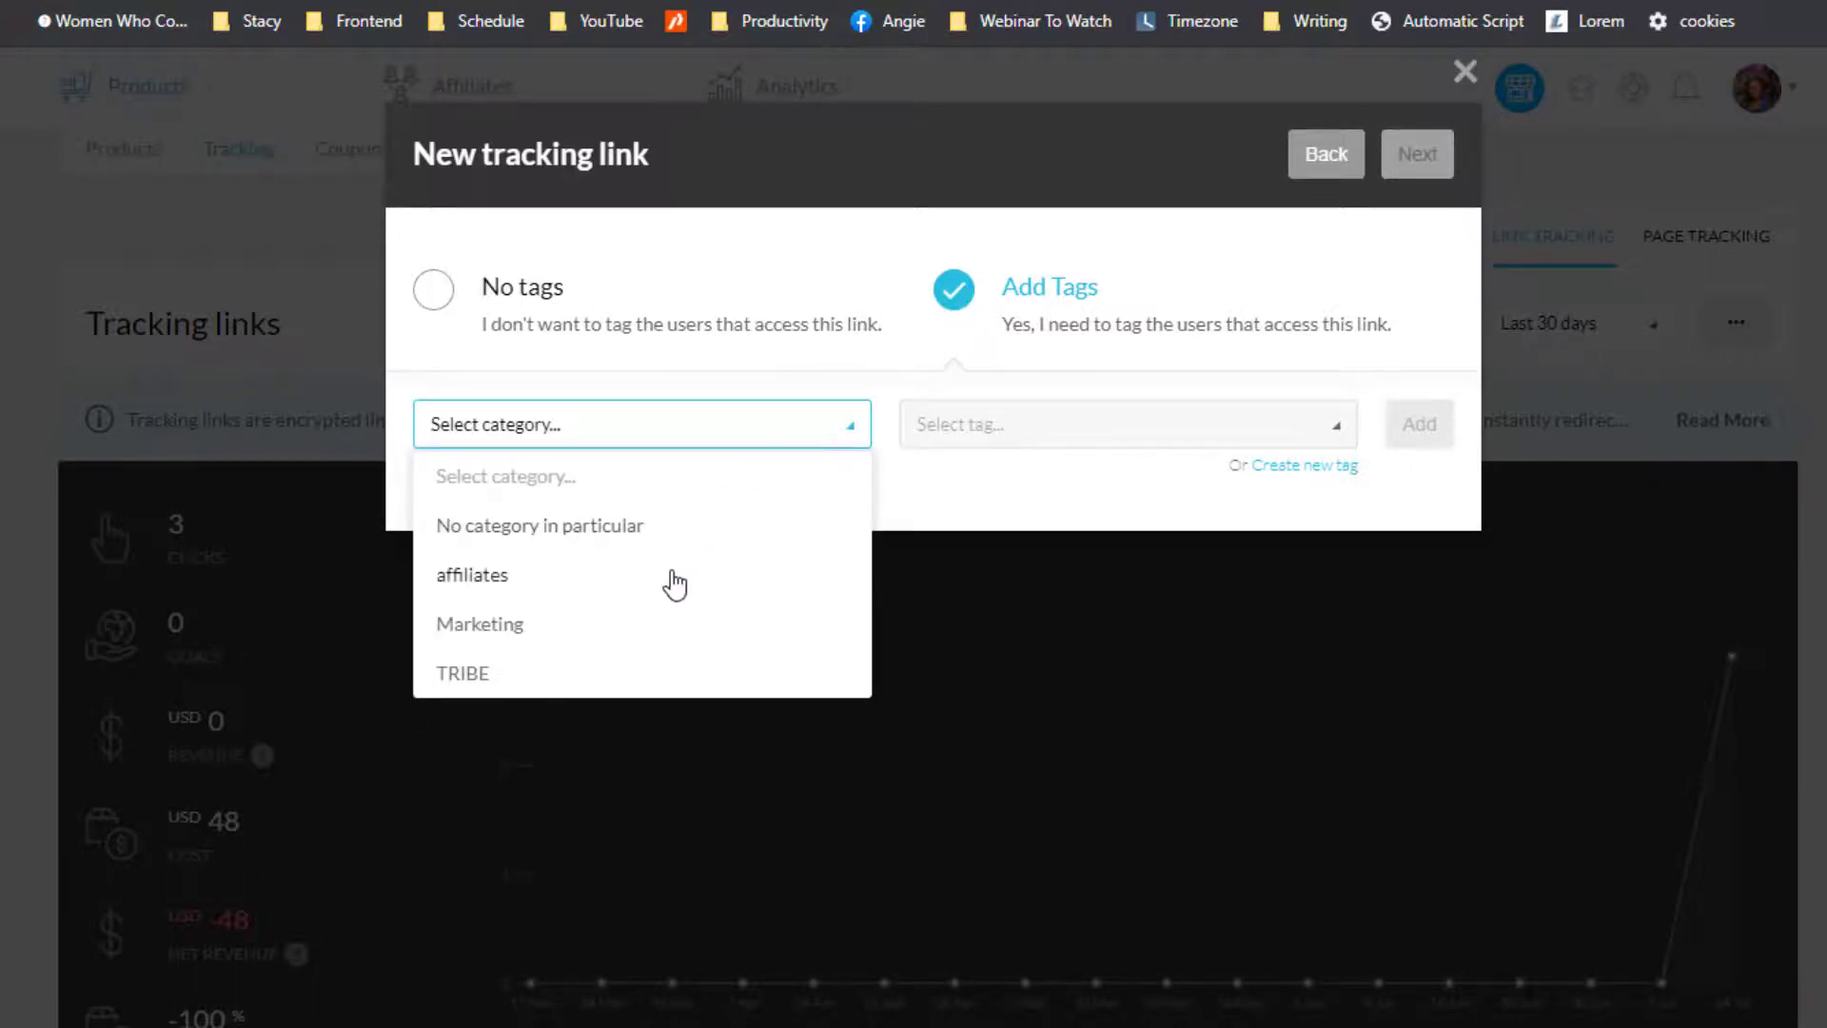
pyautogui.click(673, 588)
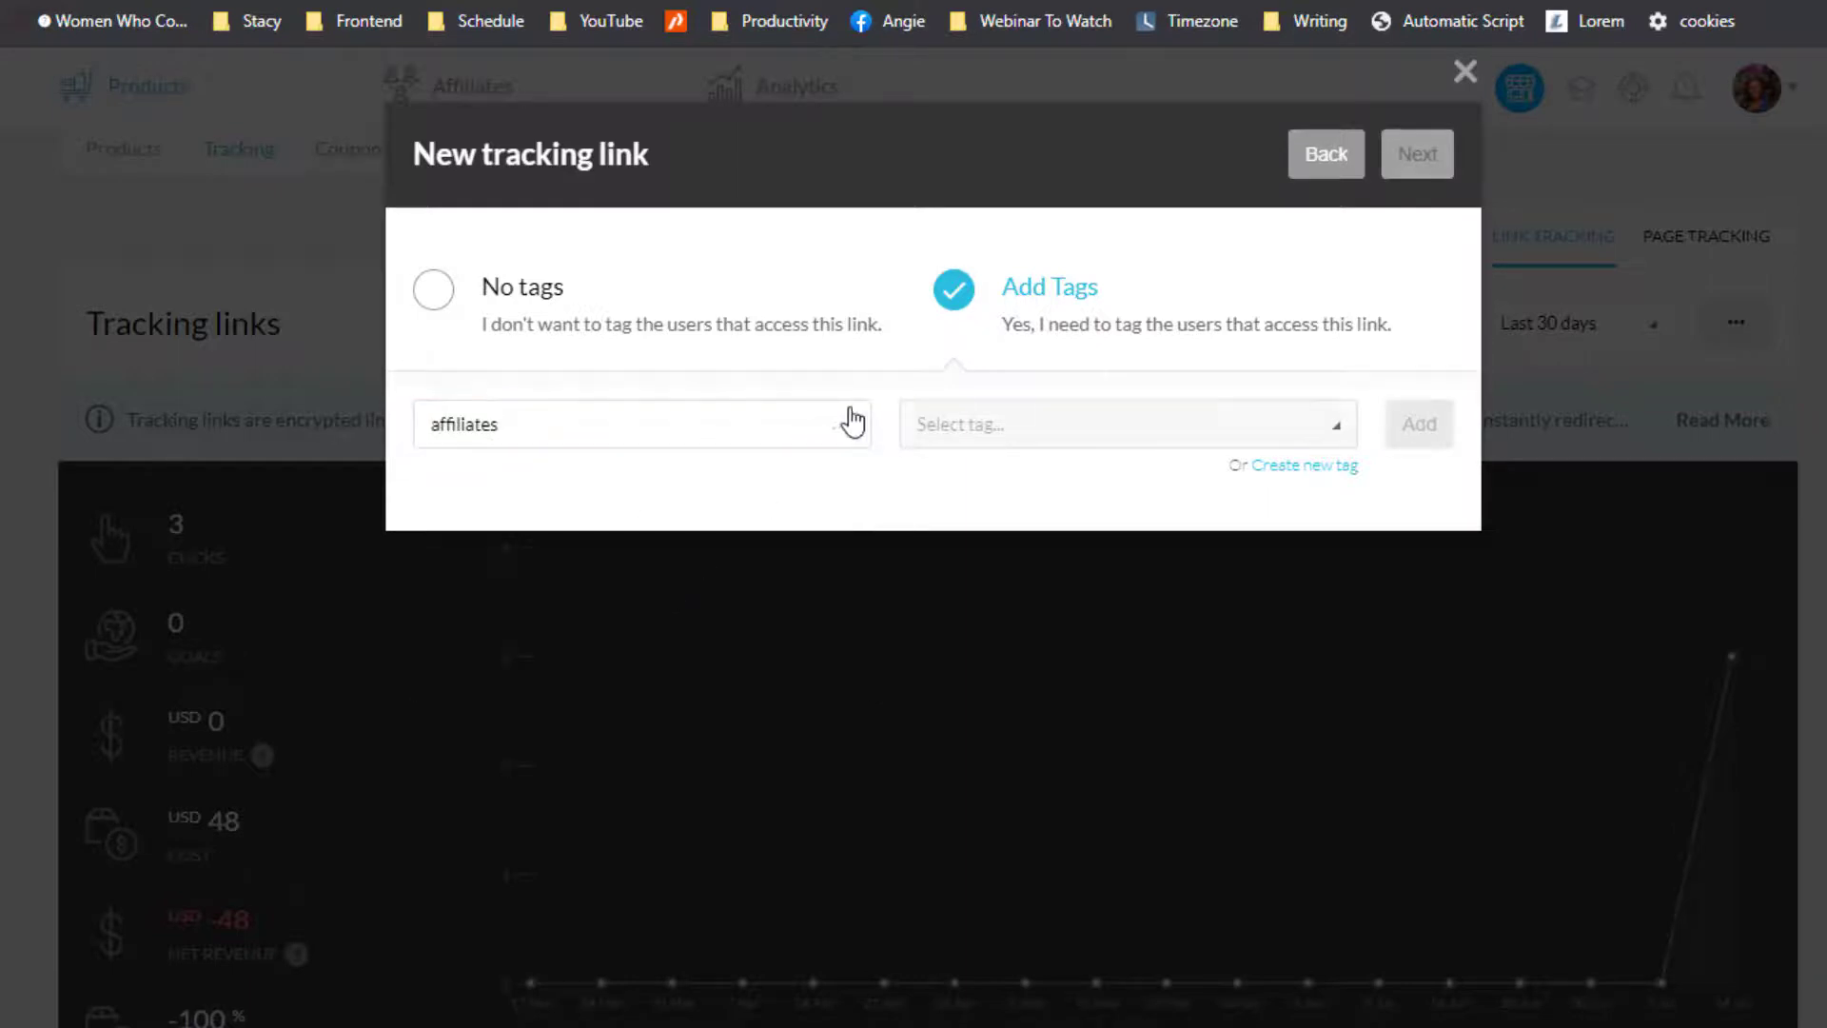
pyautogui.click(698, 436)
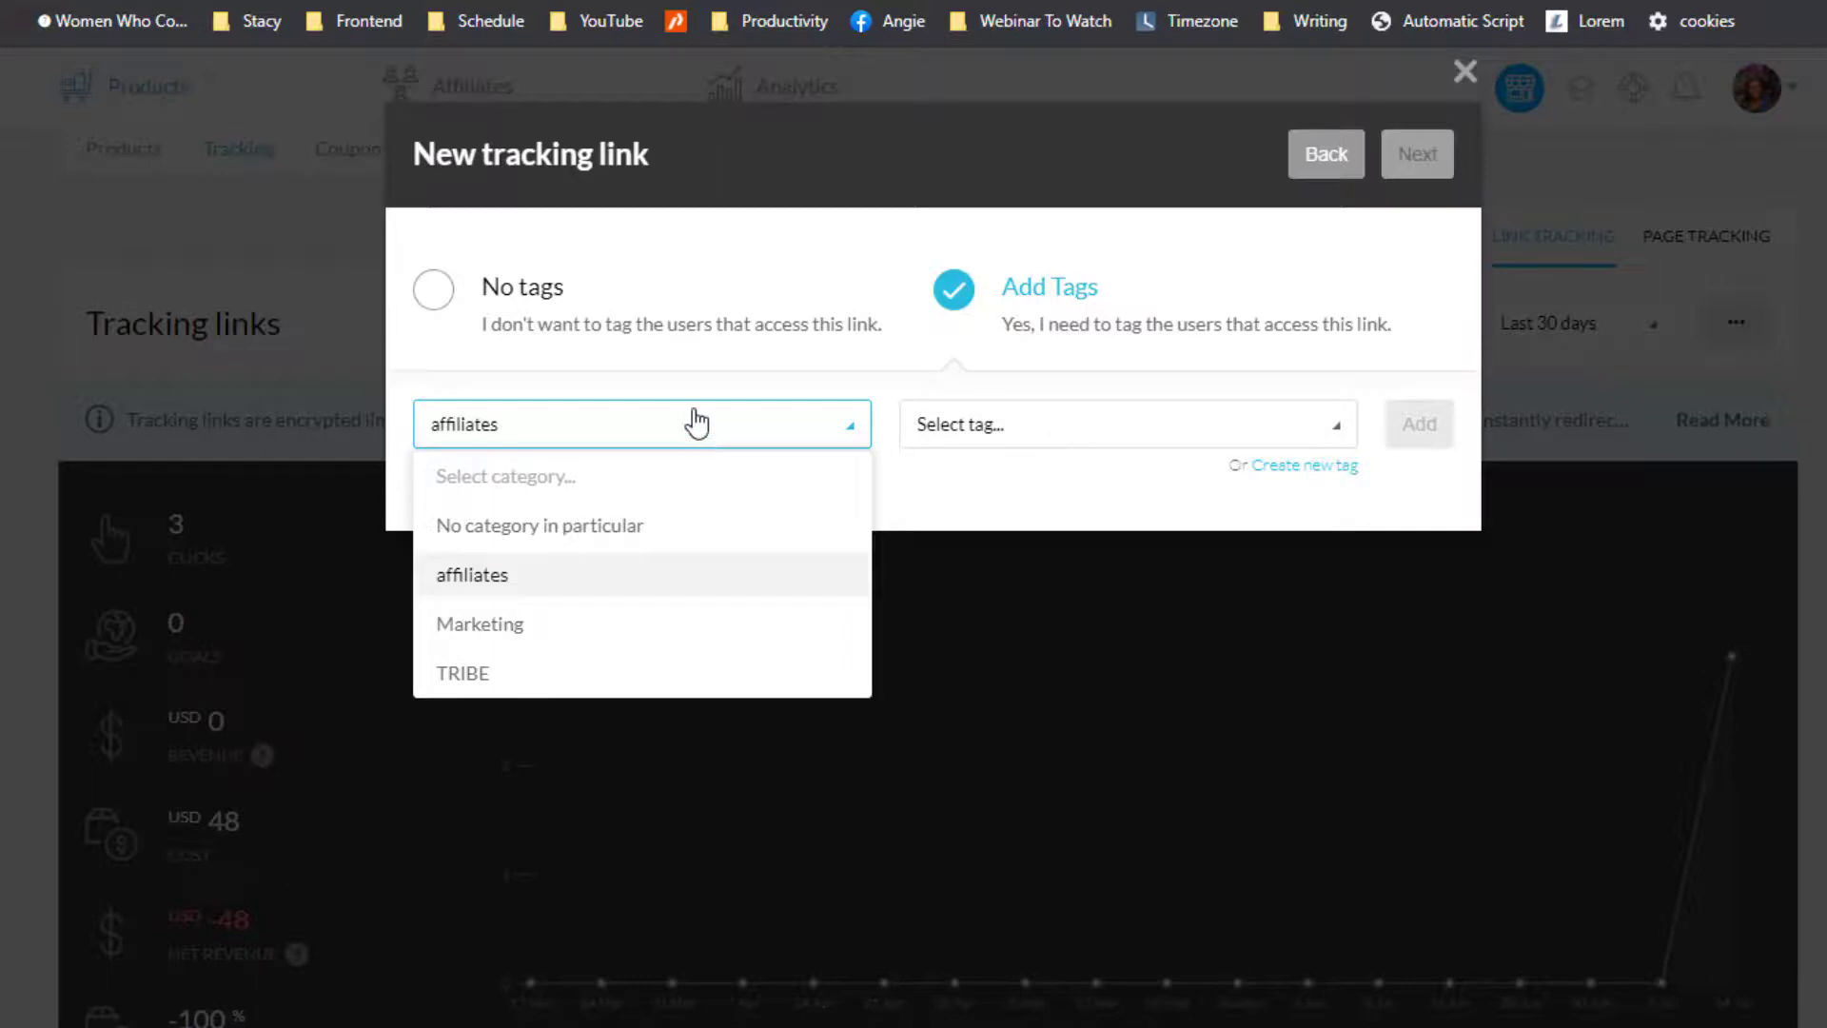
pyautogui.click(700, 584)
# Step: Choose 'purchase paperback' as the tag instead of 'conscious cure paperback'
pyautogui.click(1072, 417)
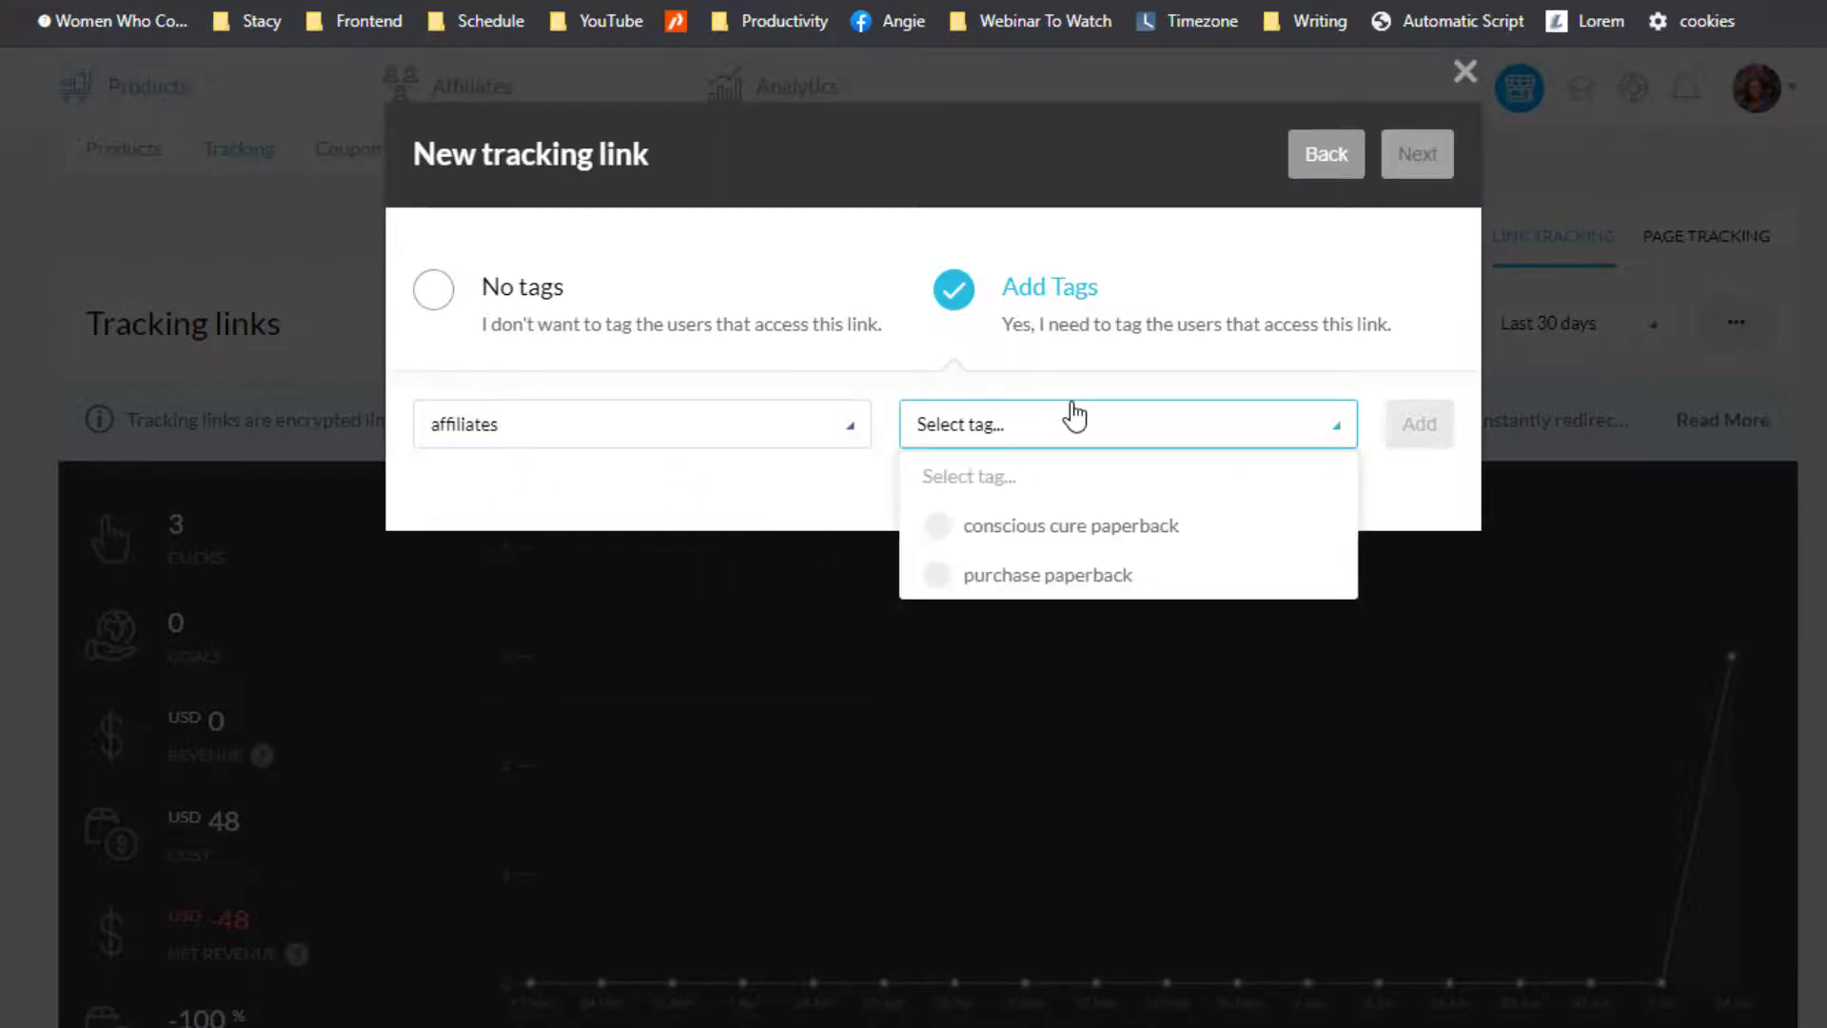
pyautogui.click(1046, 529)
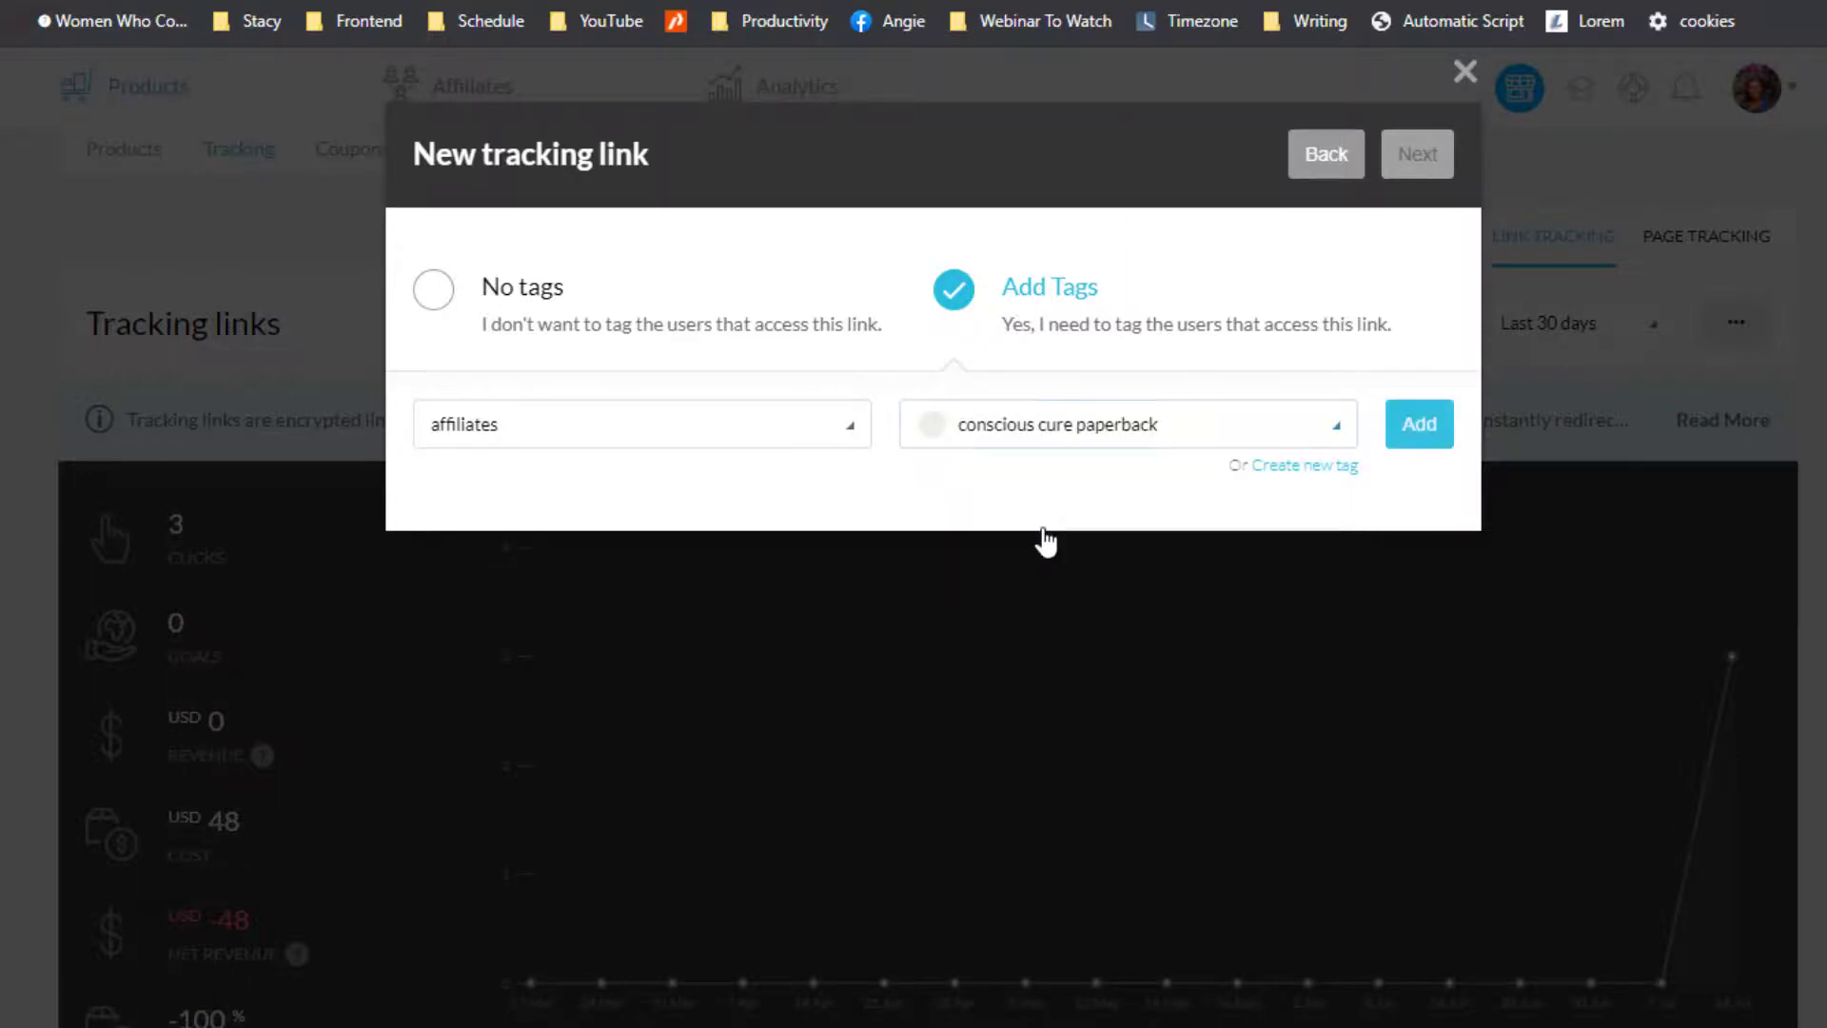
pyautogui.click(1121, 419)
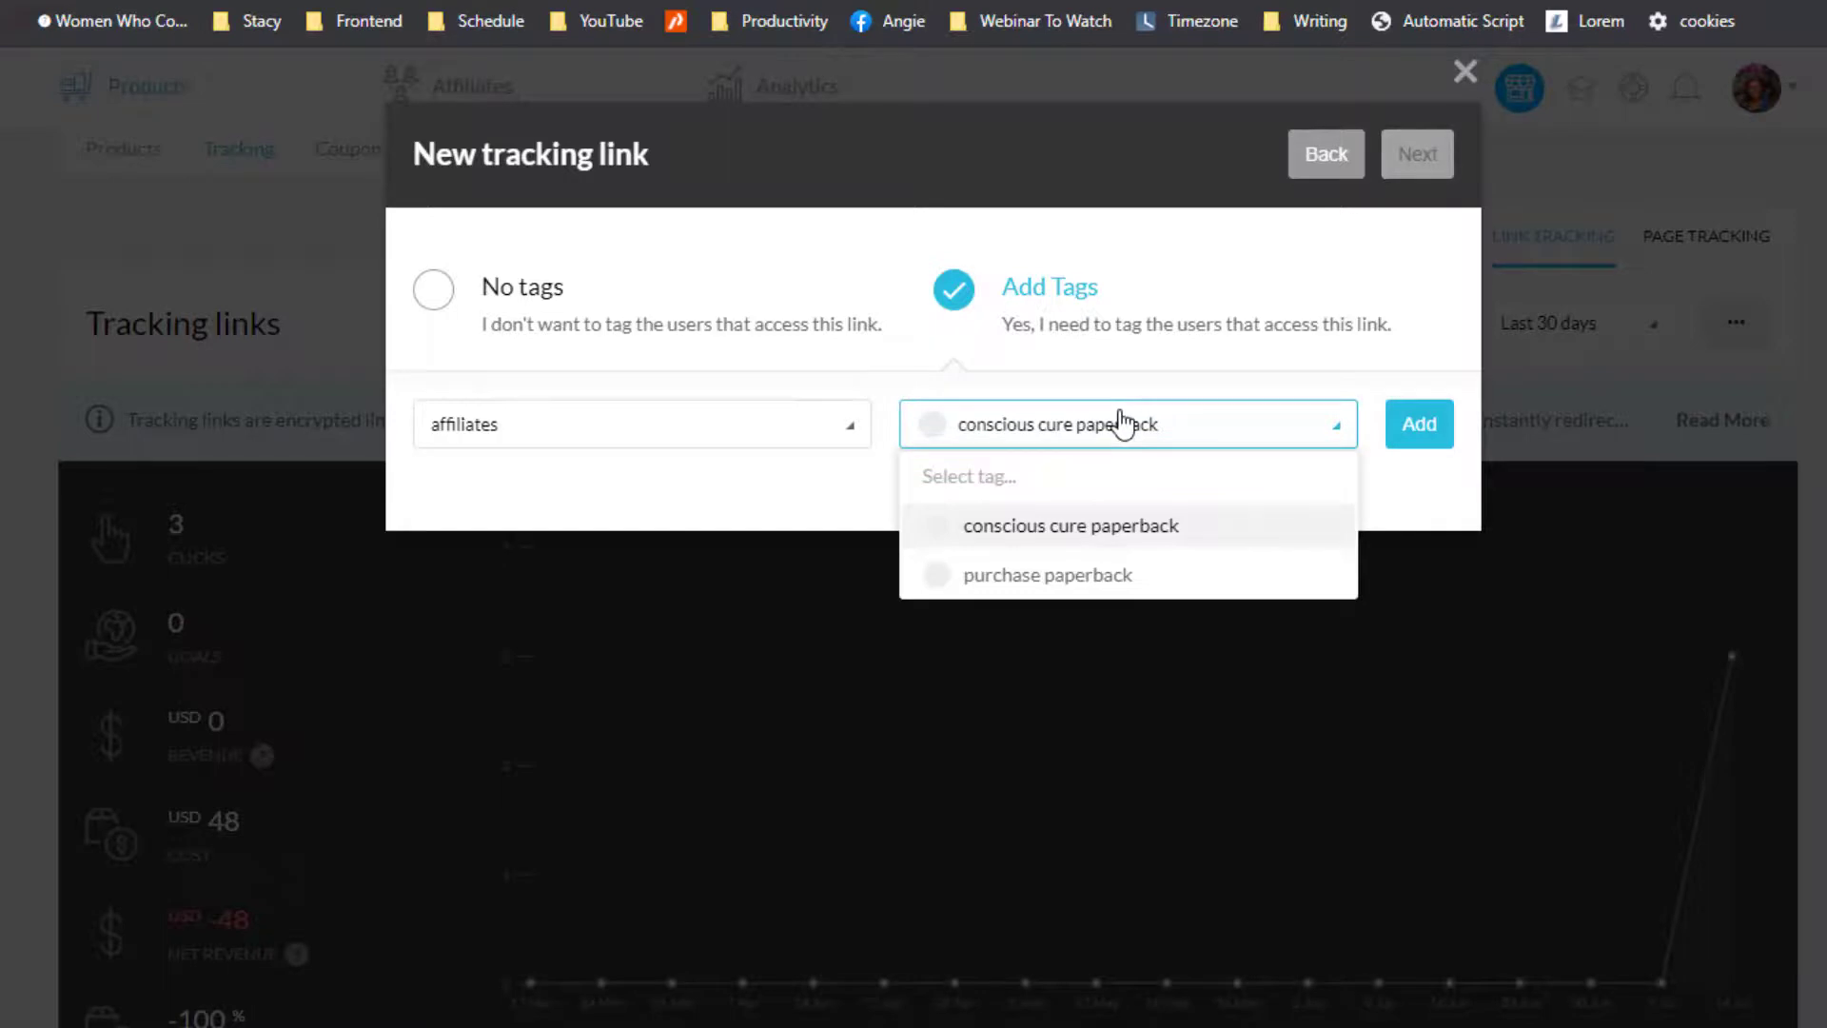
pyautogui.click(1056, 575)
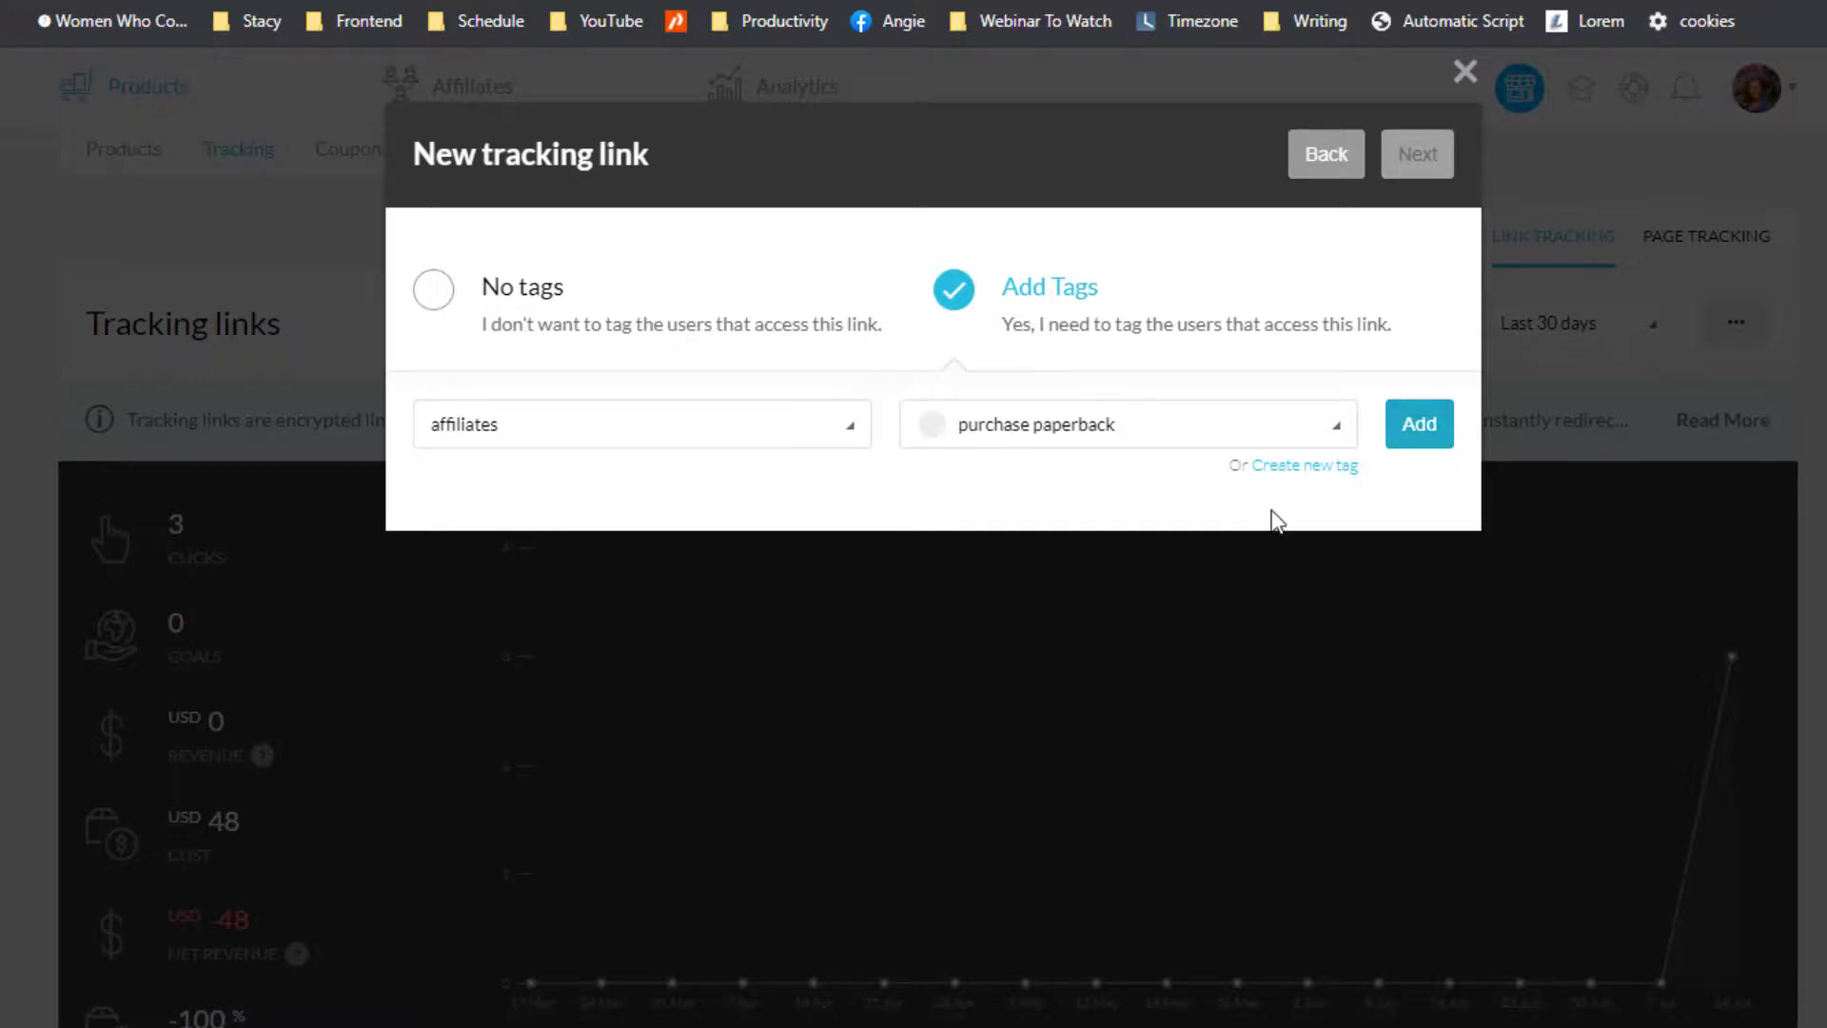
pyautogui.click(1179, 439)
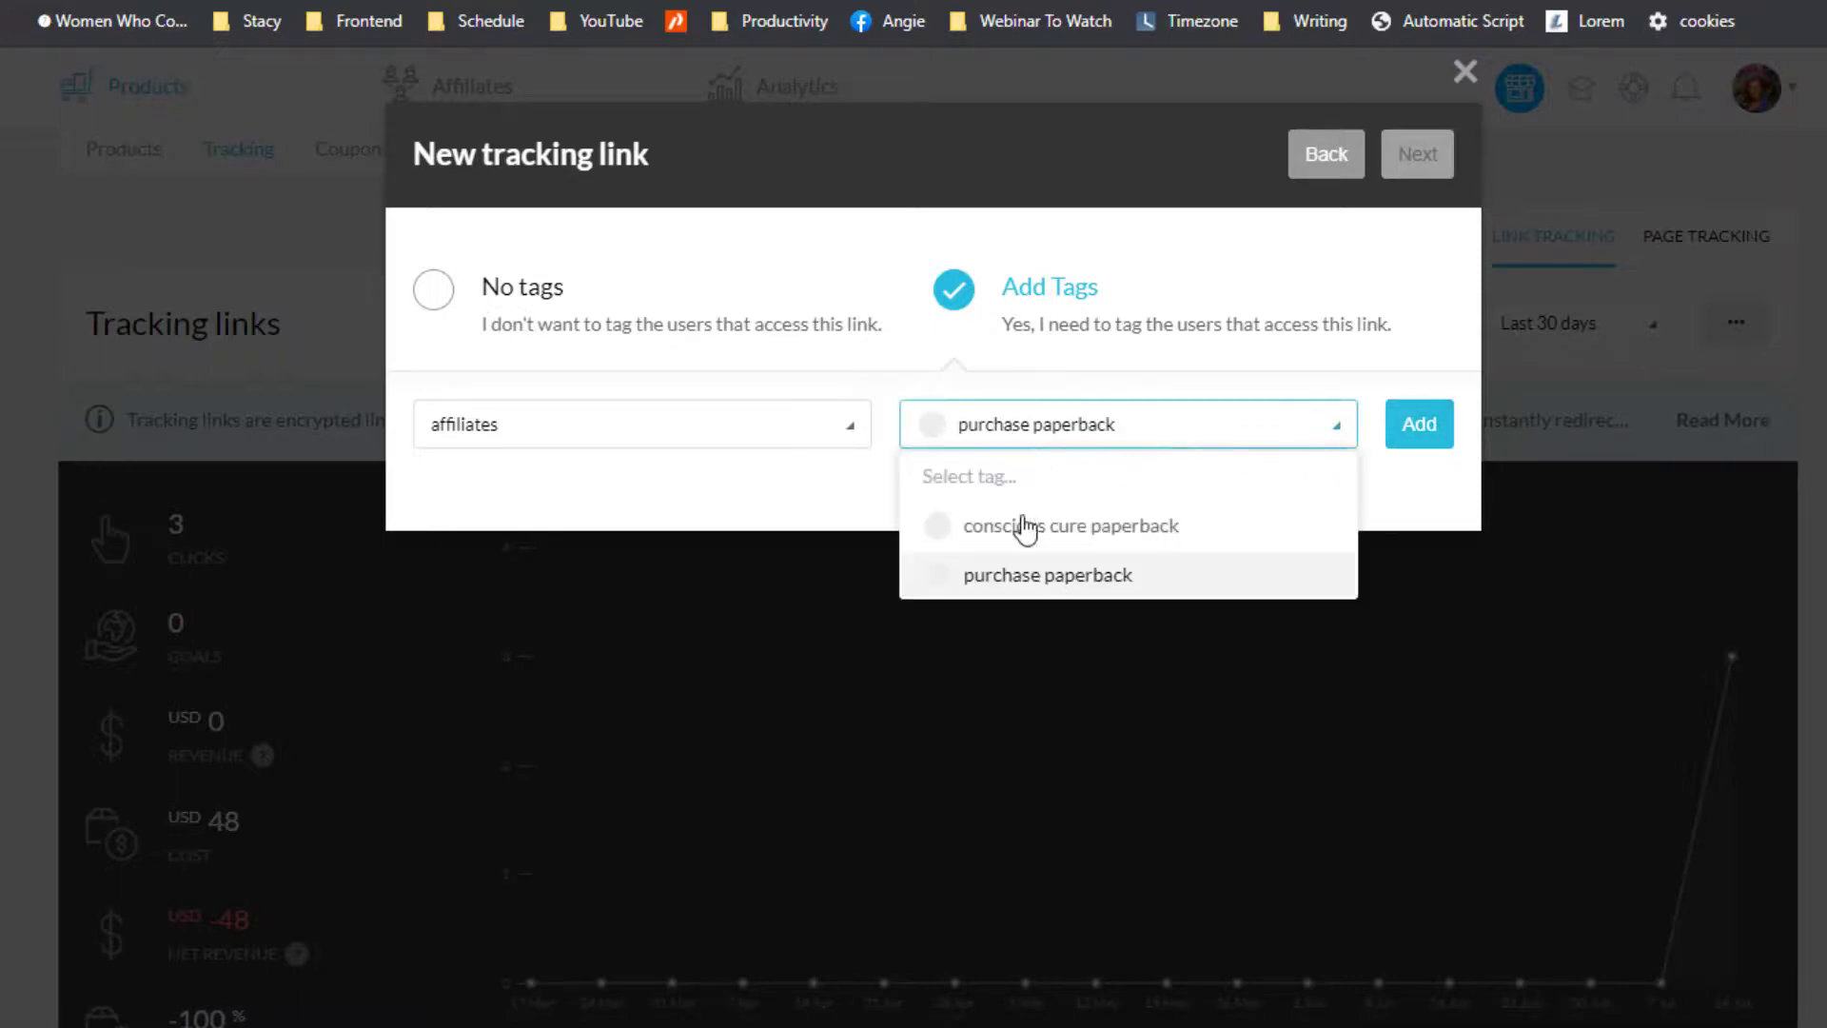
pyautogui.click(868, 507)
pyautogui.click(1280, 468)
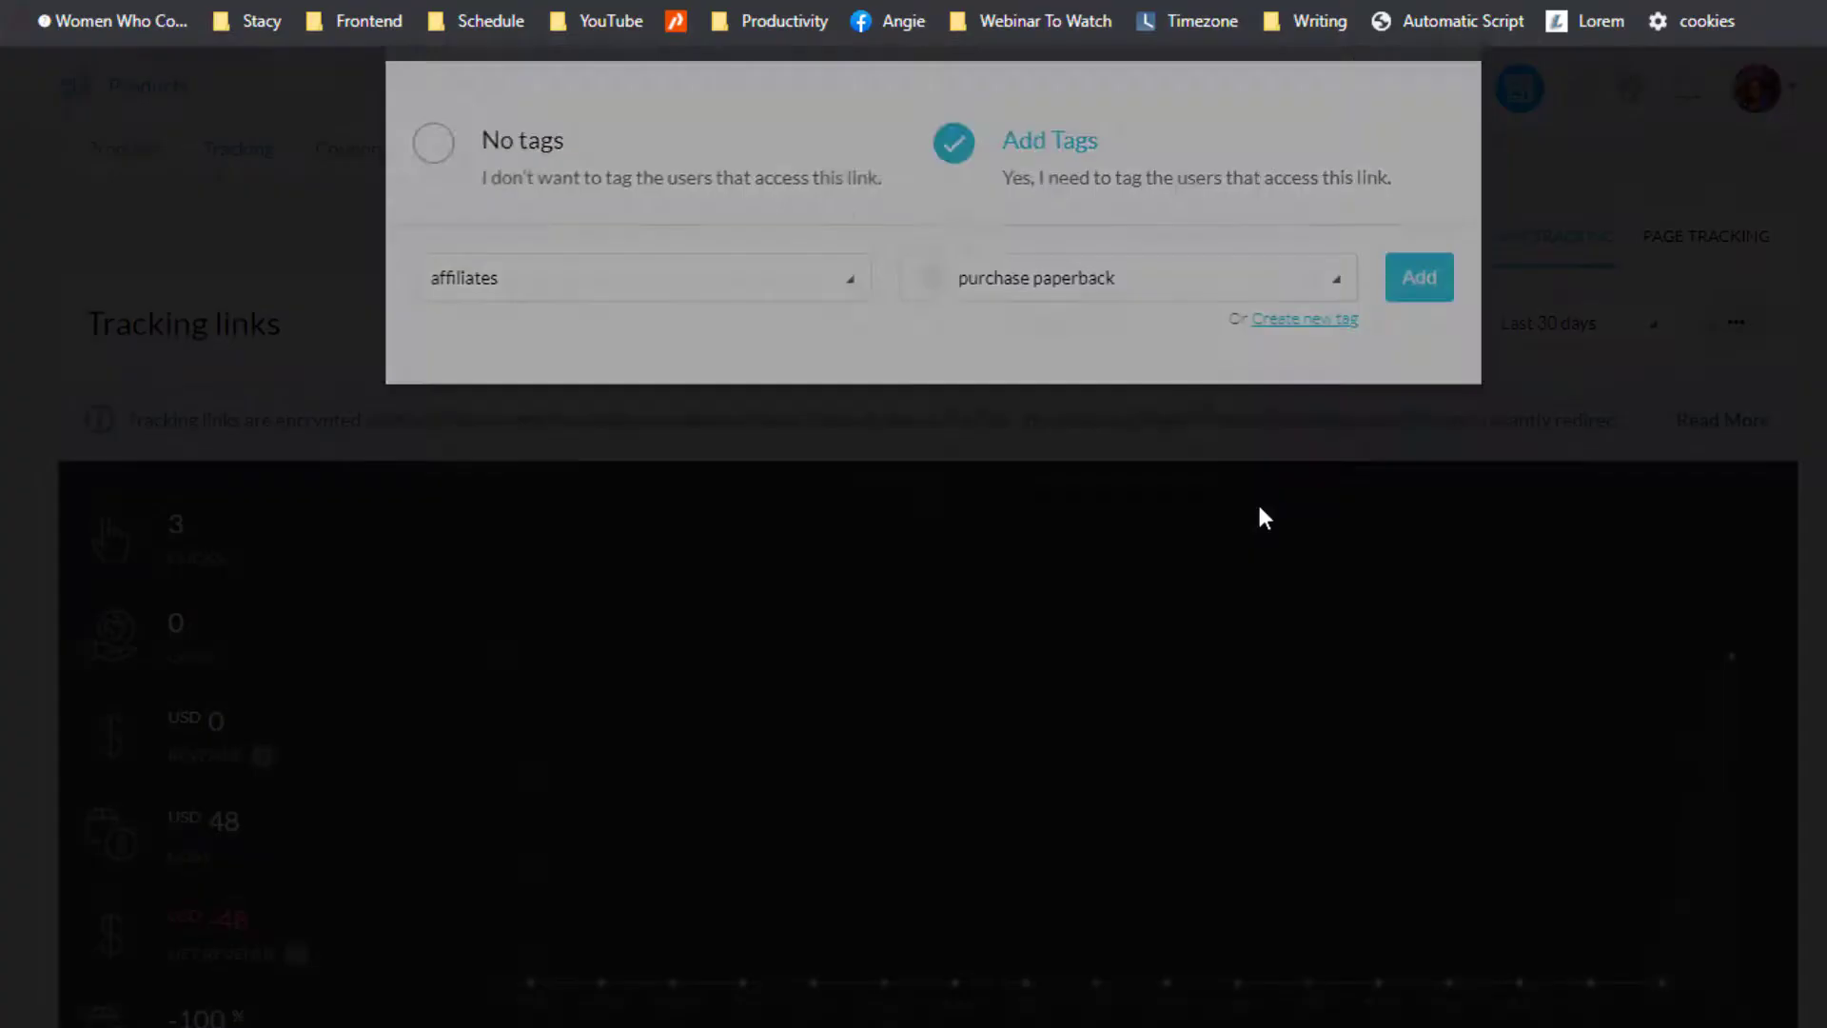
# Step: Look over the new tag's name, description and category fields without entering anything
pyautogui.click(788, 326)
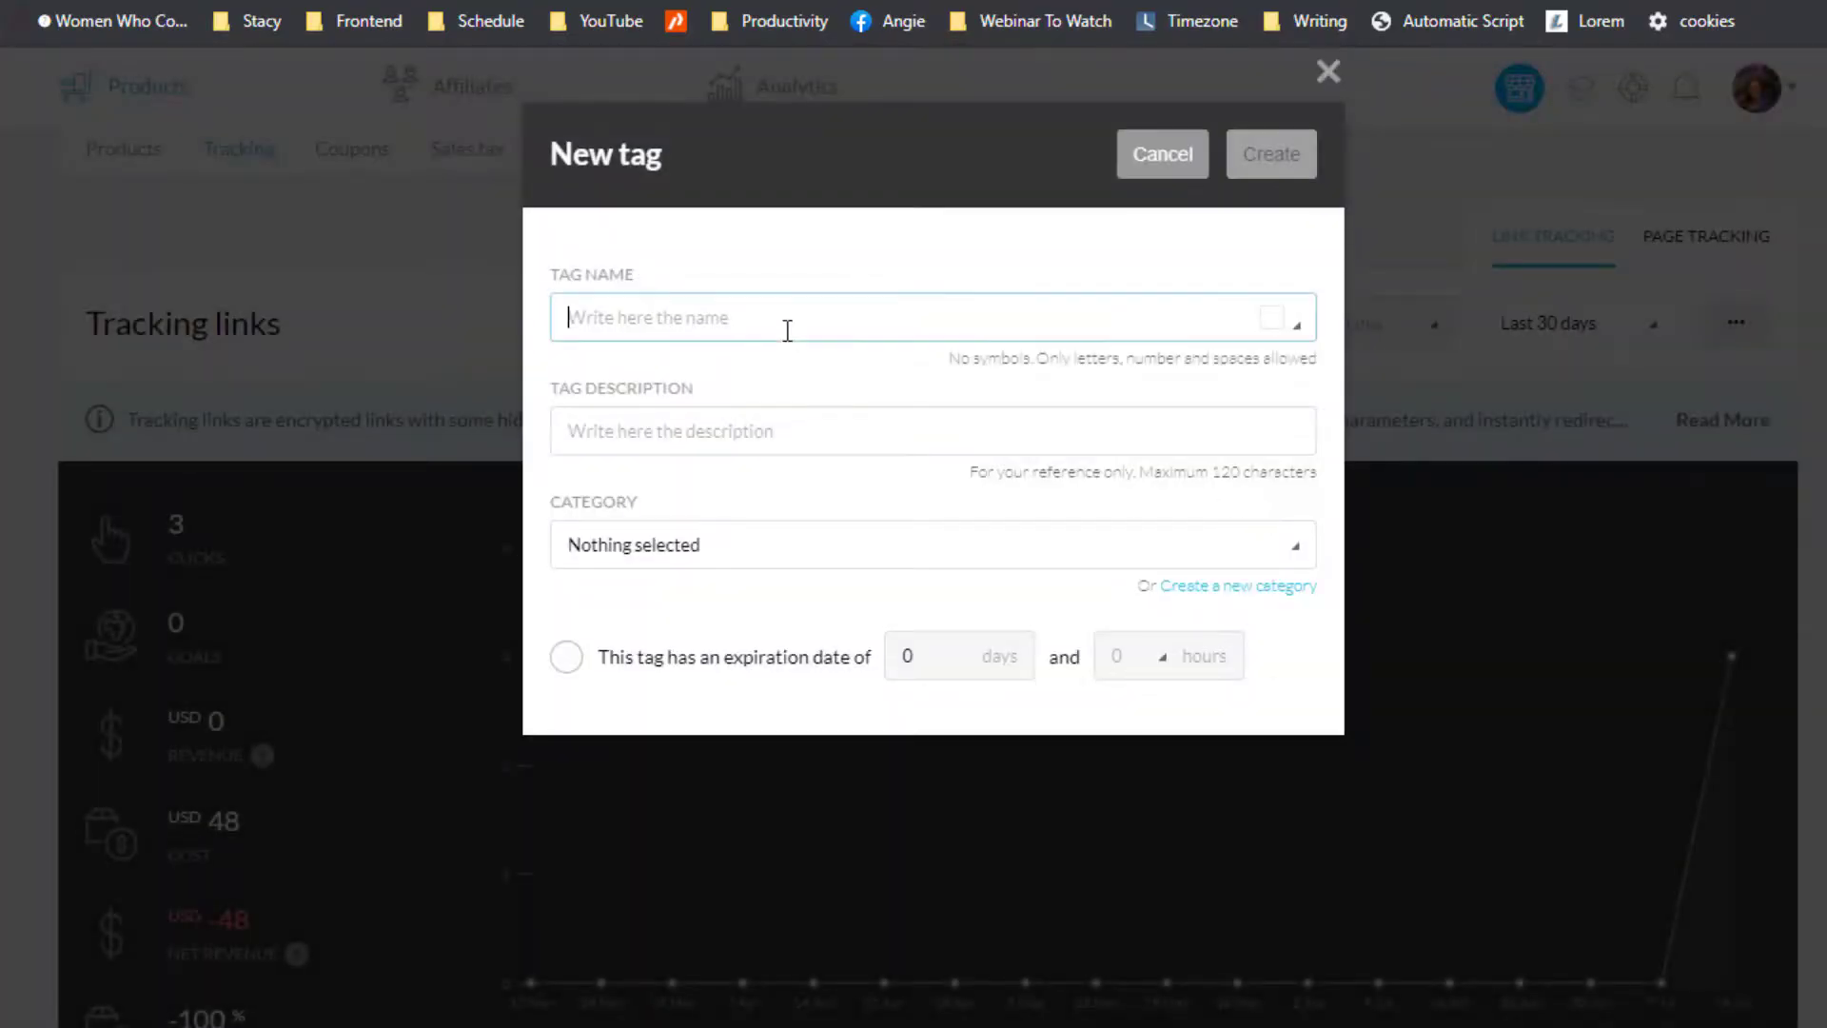
pyautogui.click(748, 440)
pyautogui.click(746, 534)
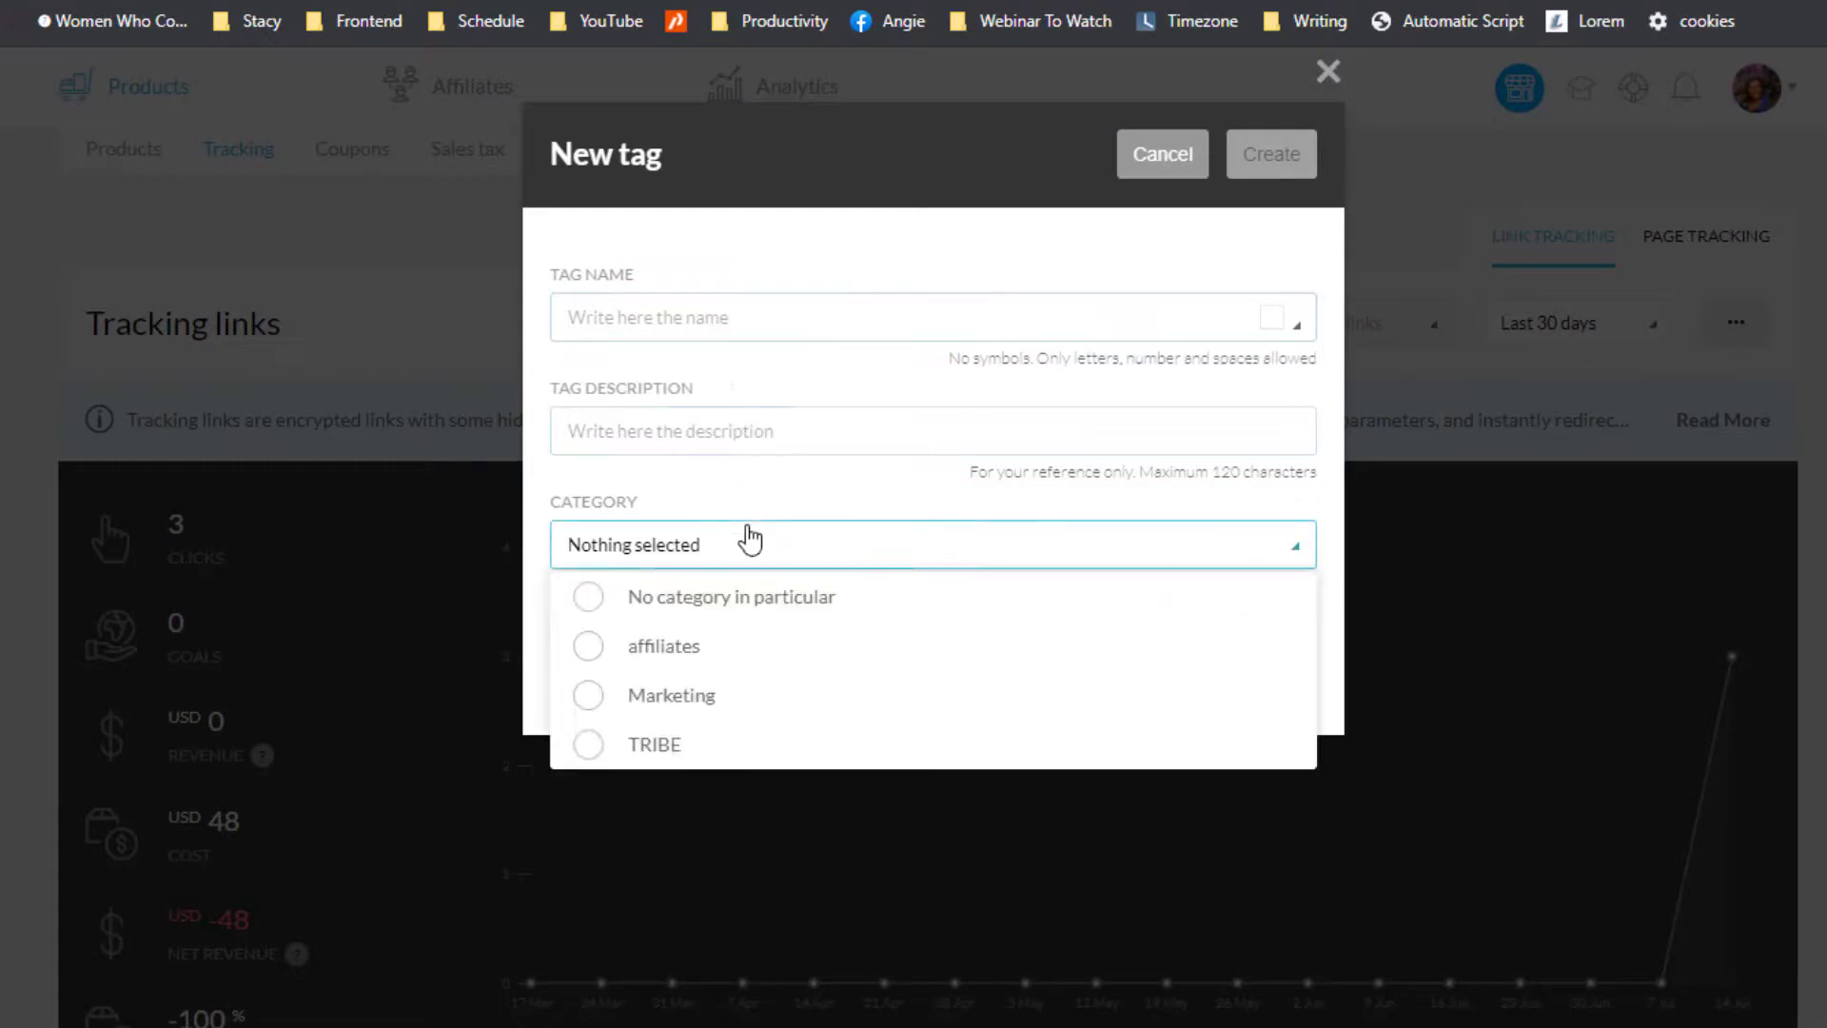
pyautogui.click(791, 477)
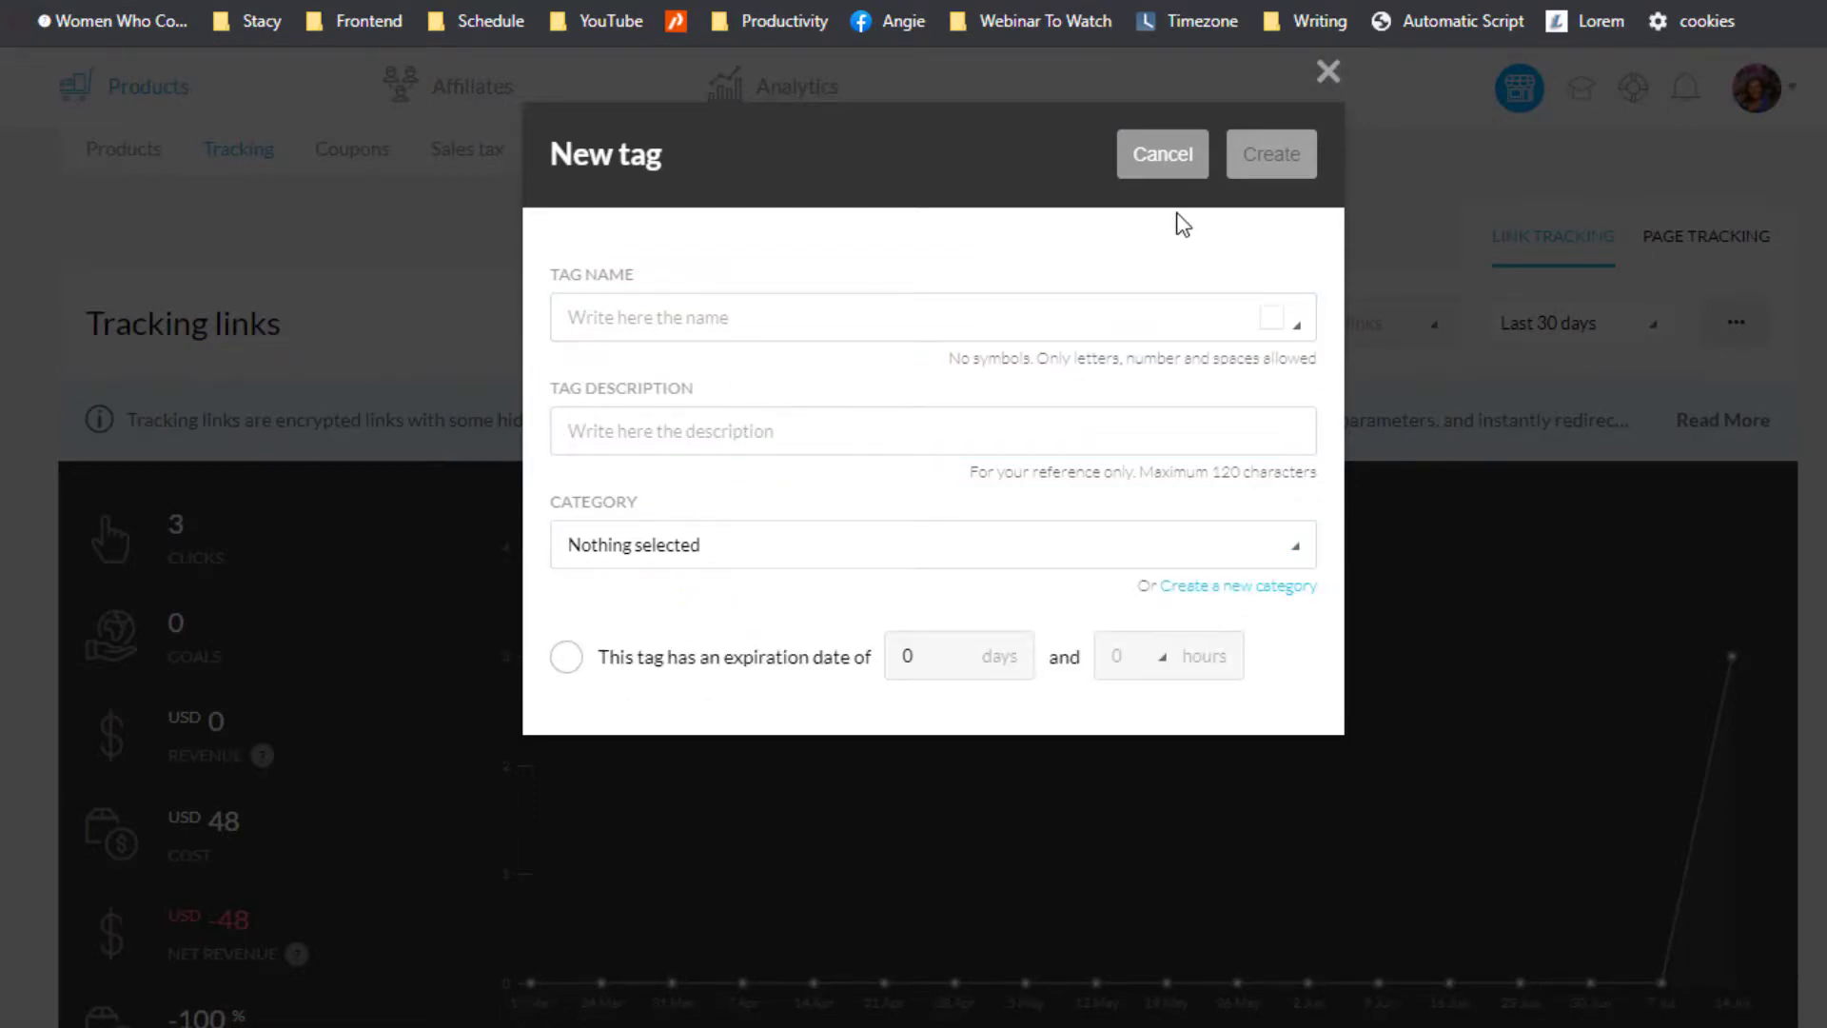
# Step: Toggle the tag expiration option on and off, then cancel the new tag form
pyautogui.click(565, 666)
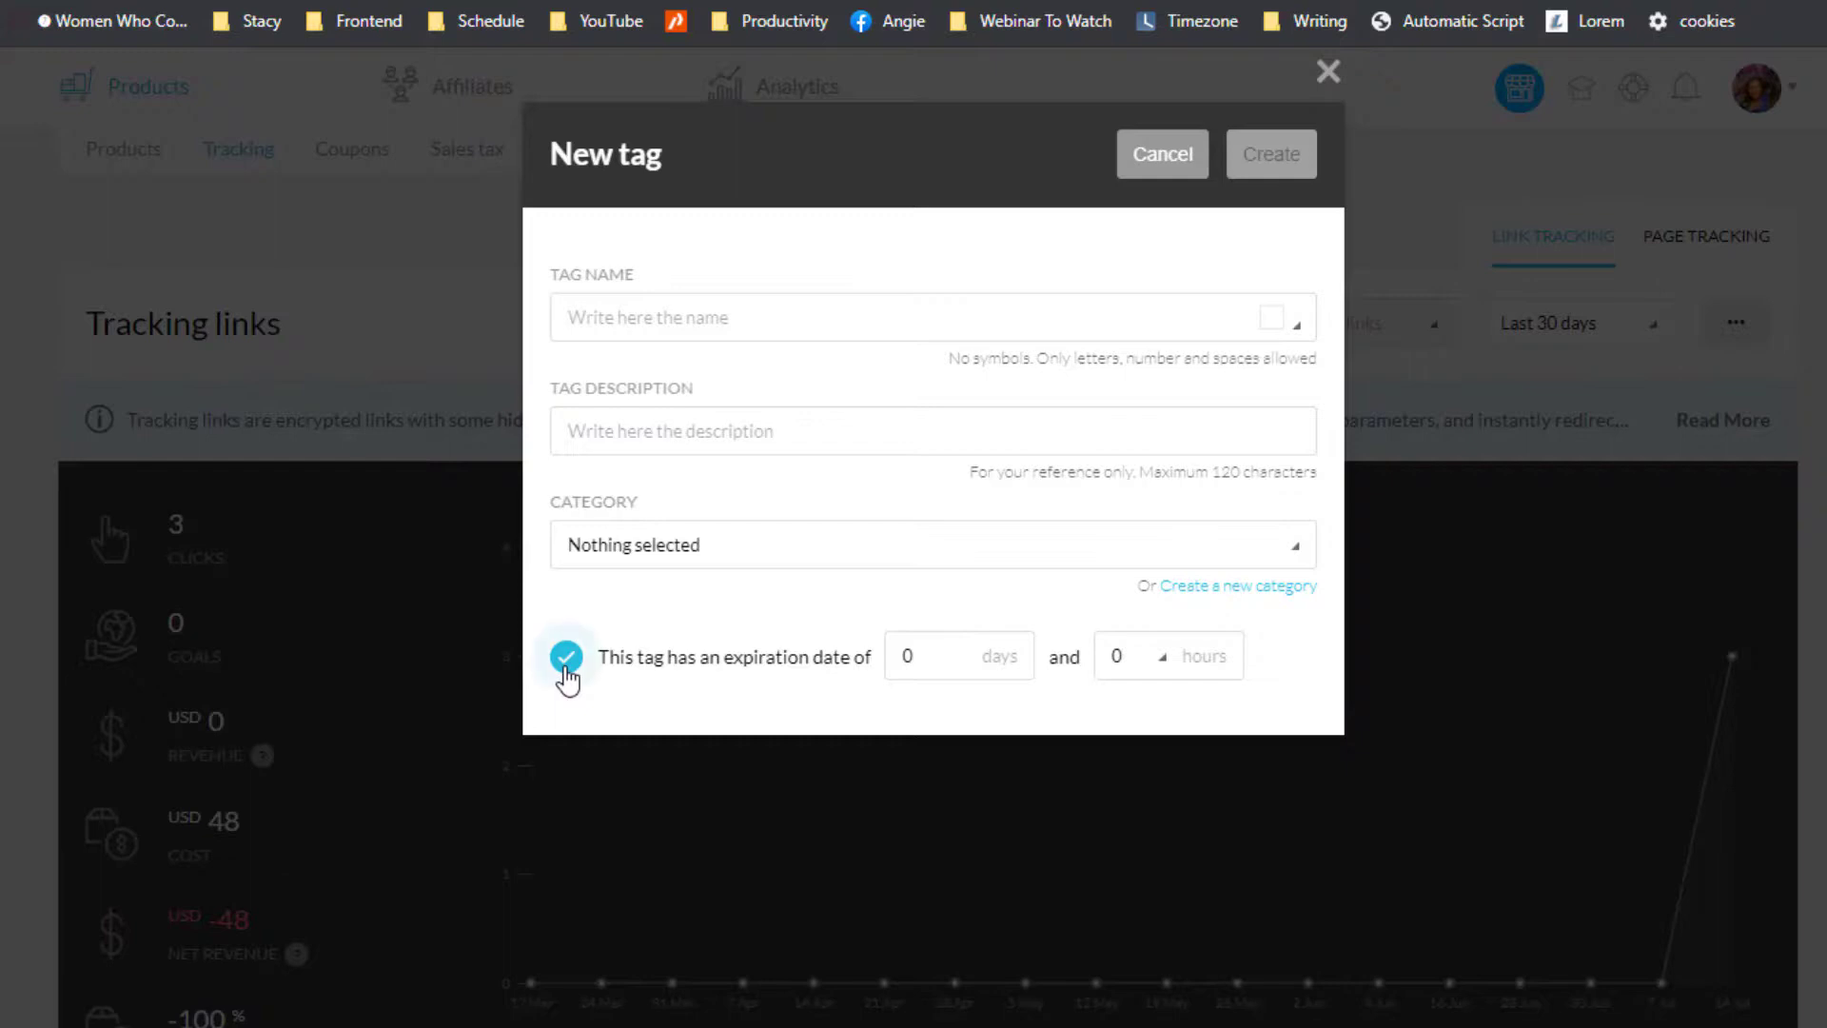
pyautogui.click(565, 666)
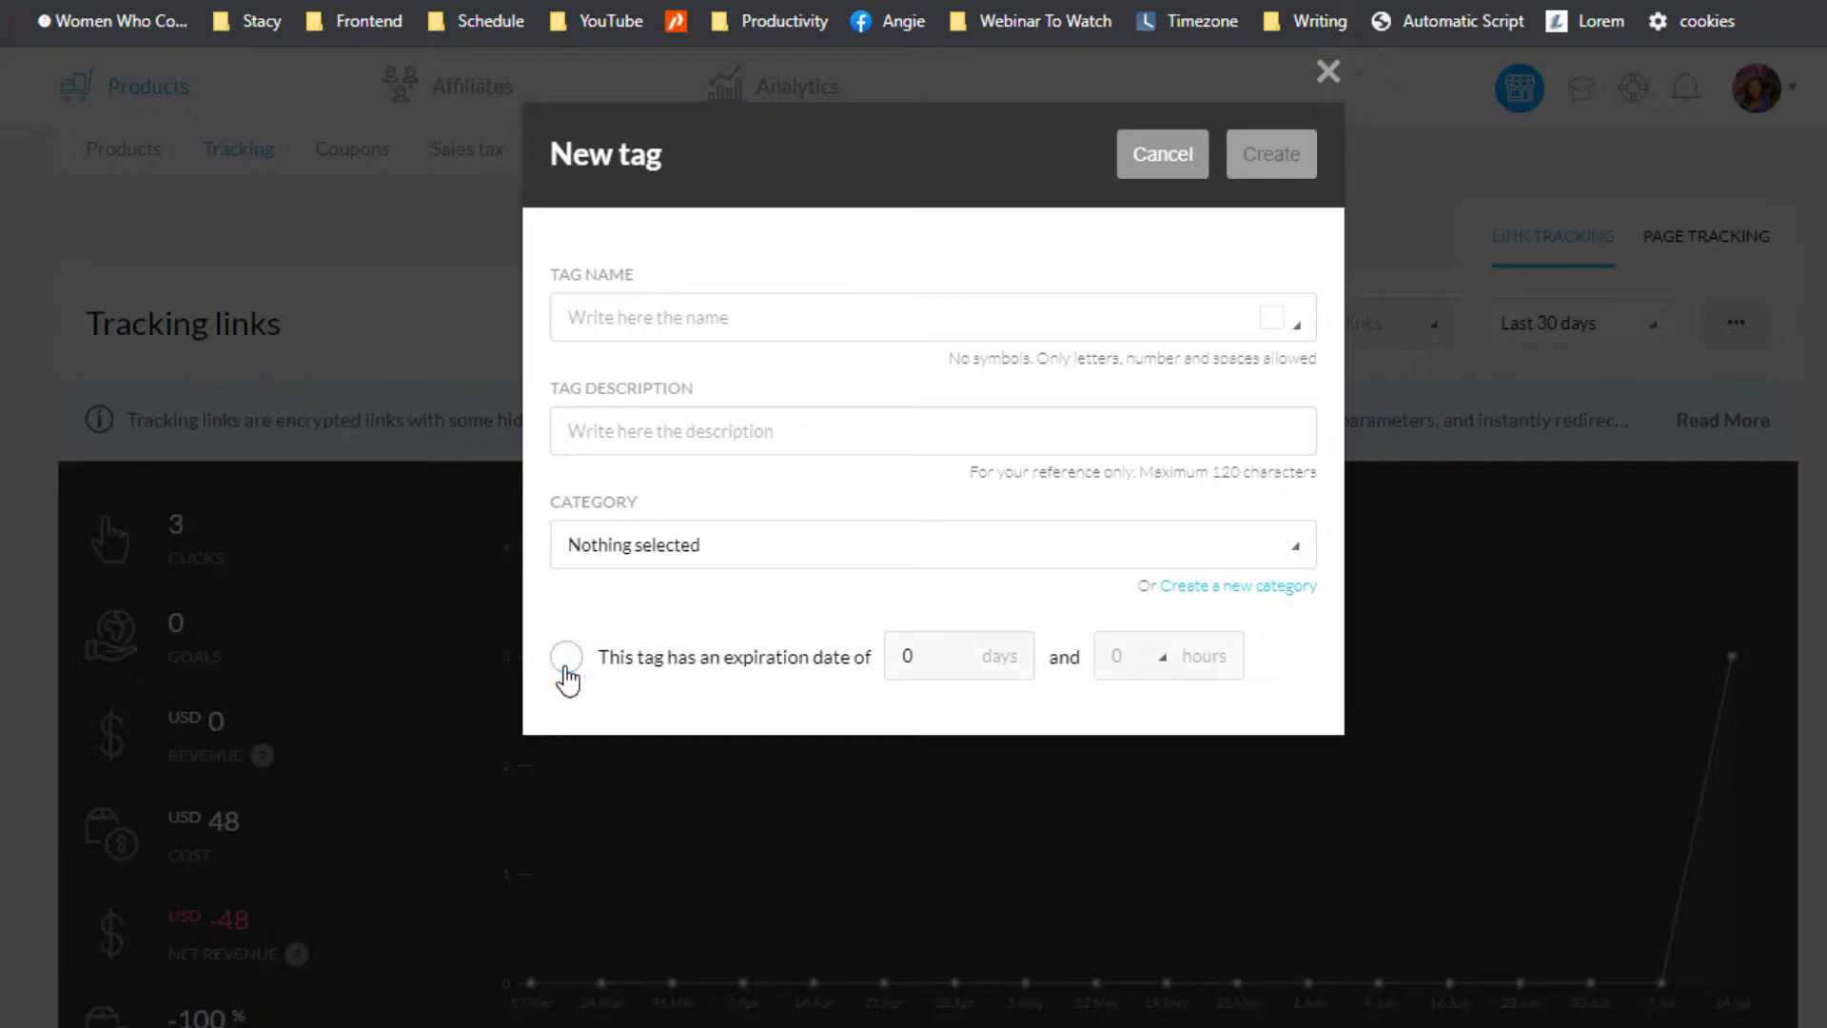
pyautogui.click(566, 668)
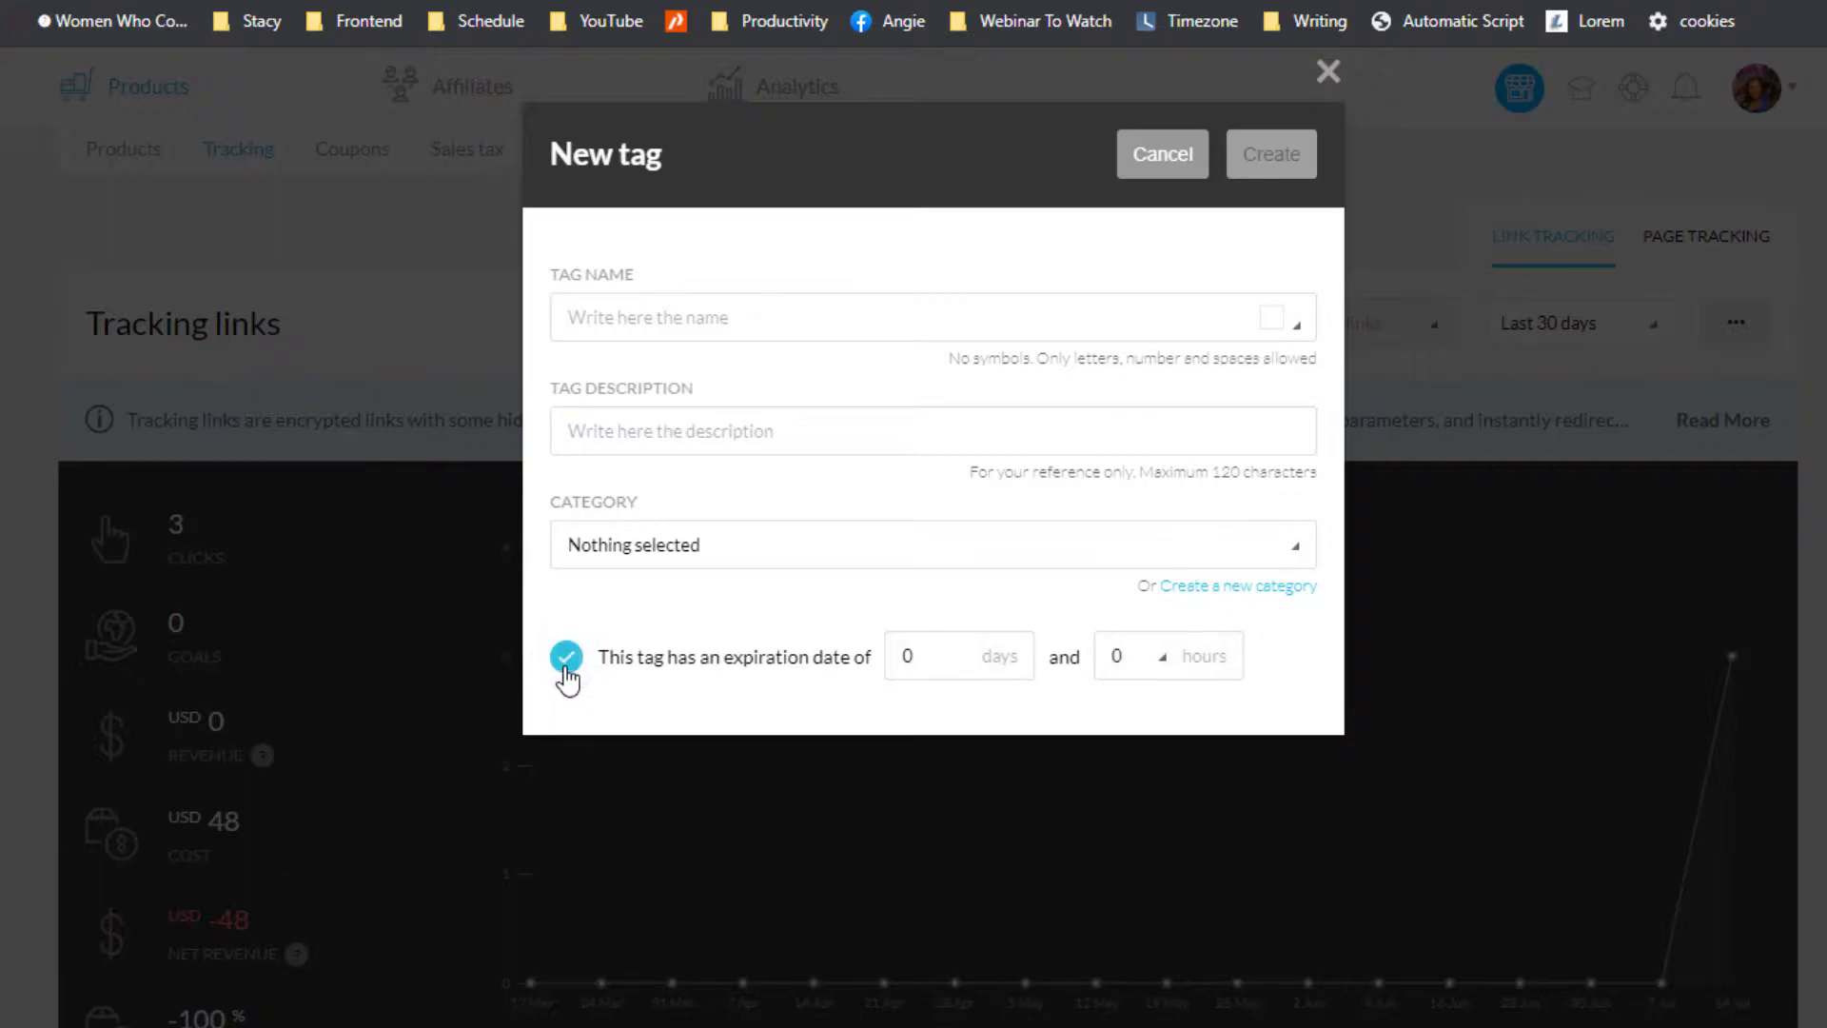
pyautogui.click(565, 668)
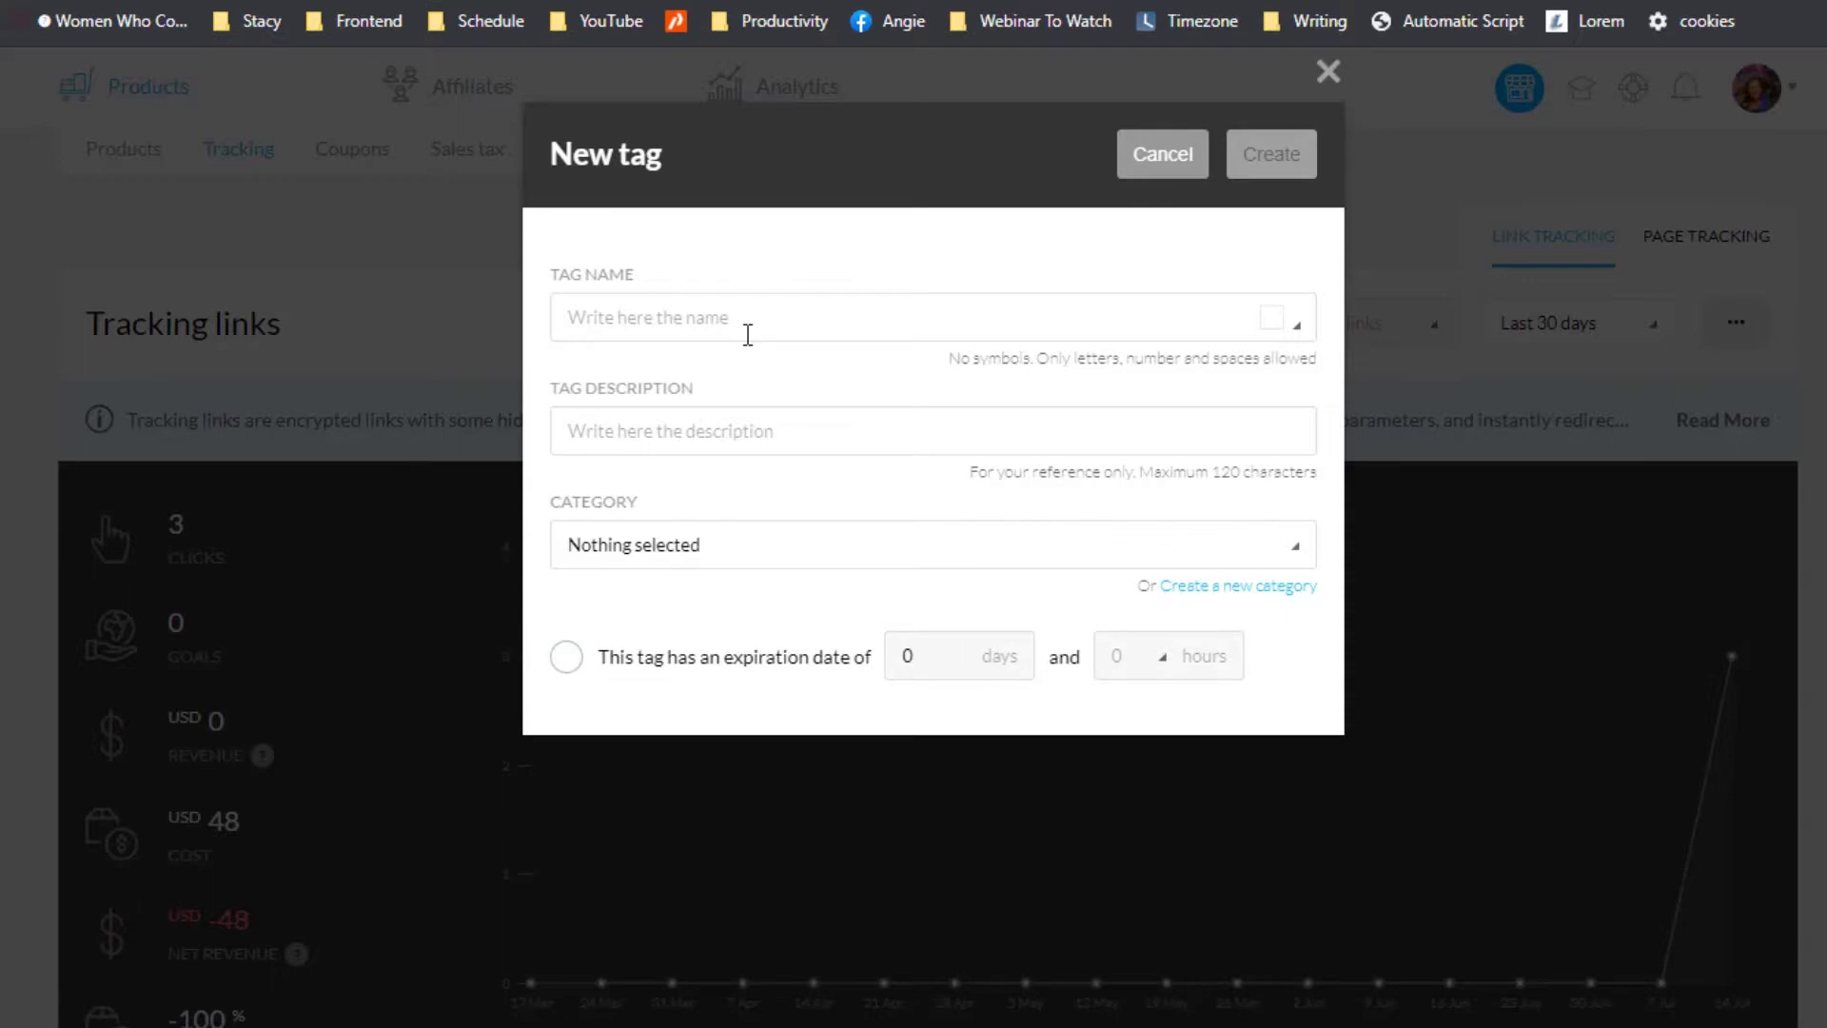
pyautogui.click(562, 658)
pyautogui.click(565, 659)
pyautogui.click(1132, 153)
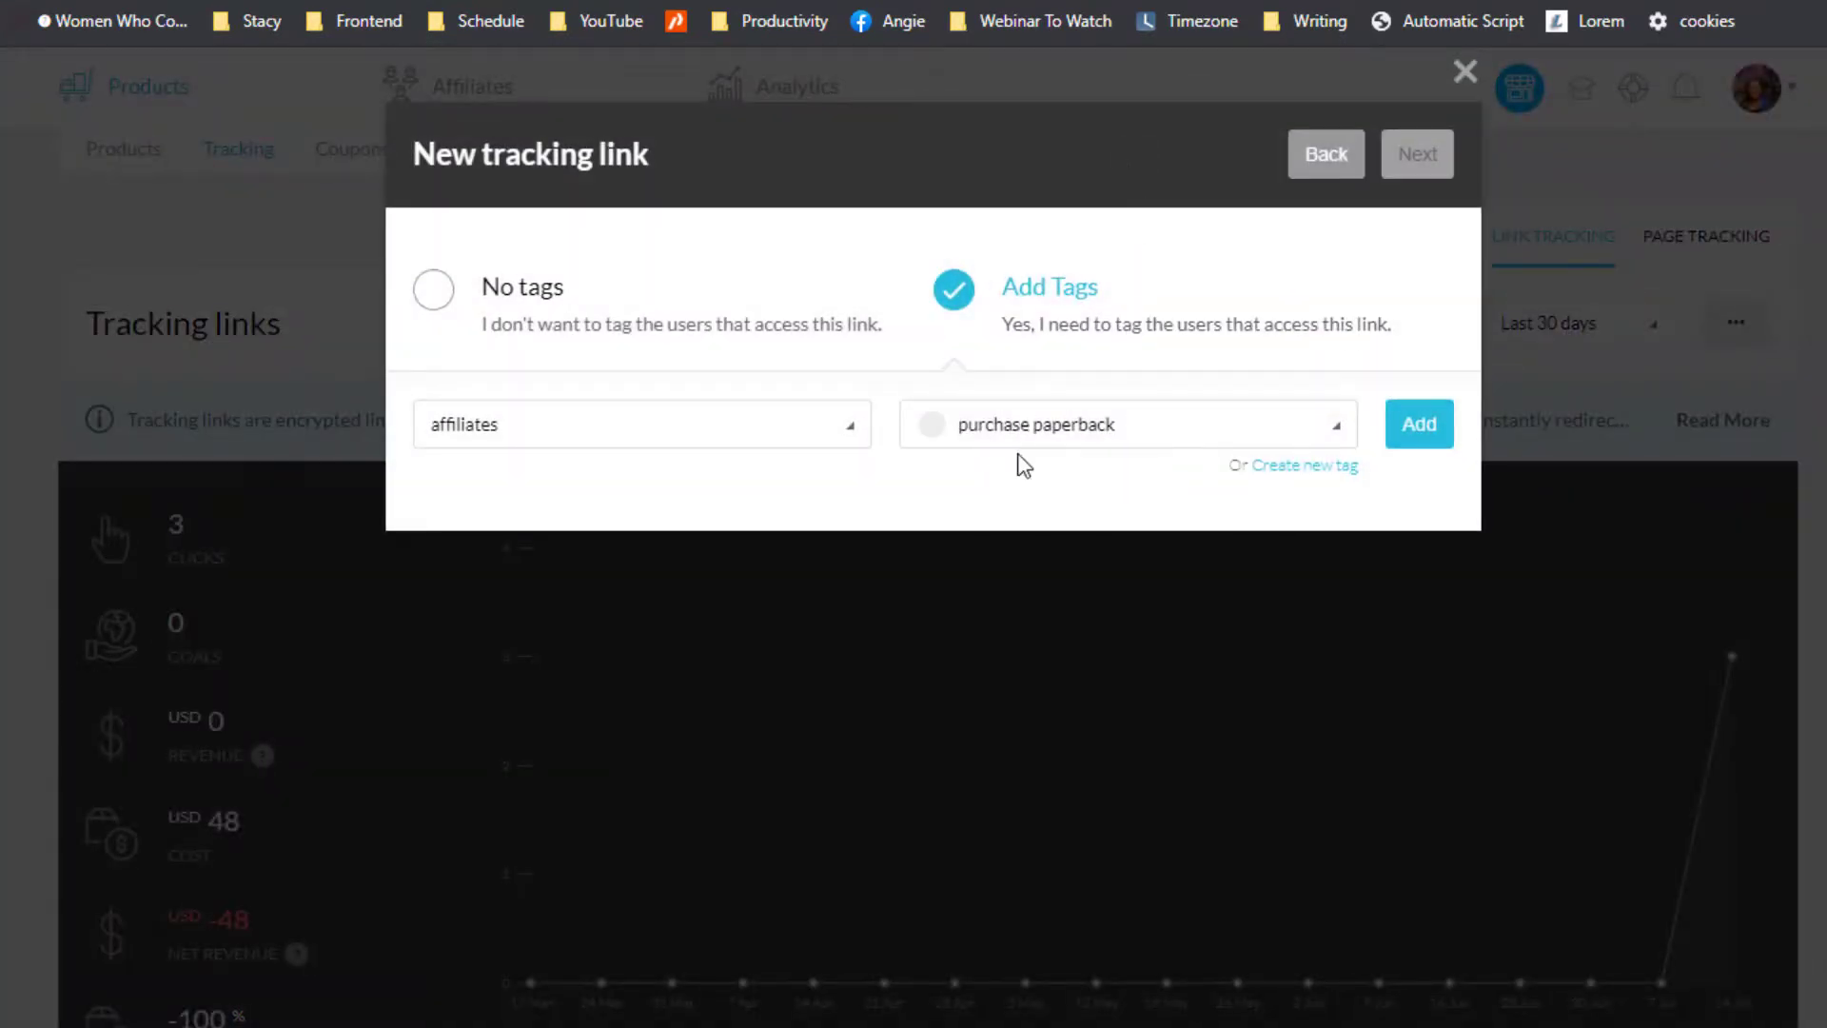
# Step: Add the 'purchase paperback' tag to the link and advance to the dynamic tracking IDs step
pyautogui.click(1419, 425)
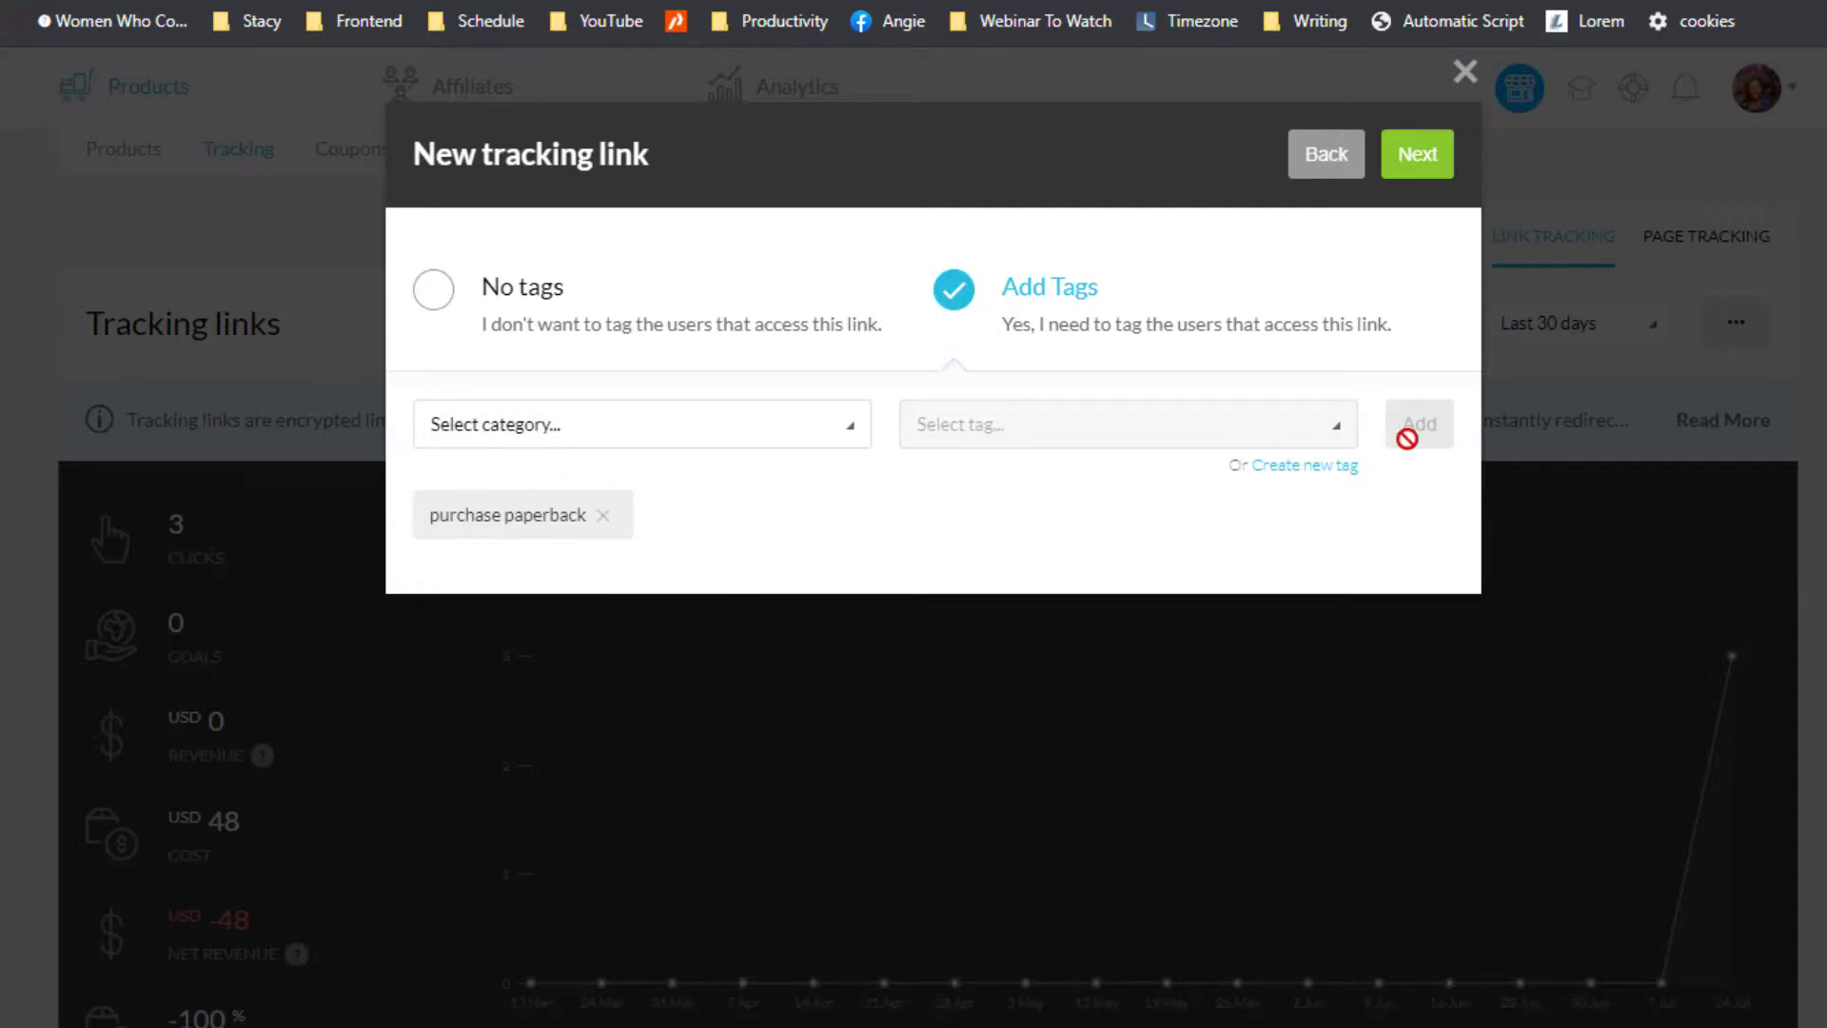
pyautogui.click(1418, 155)
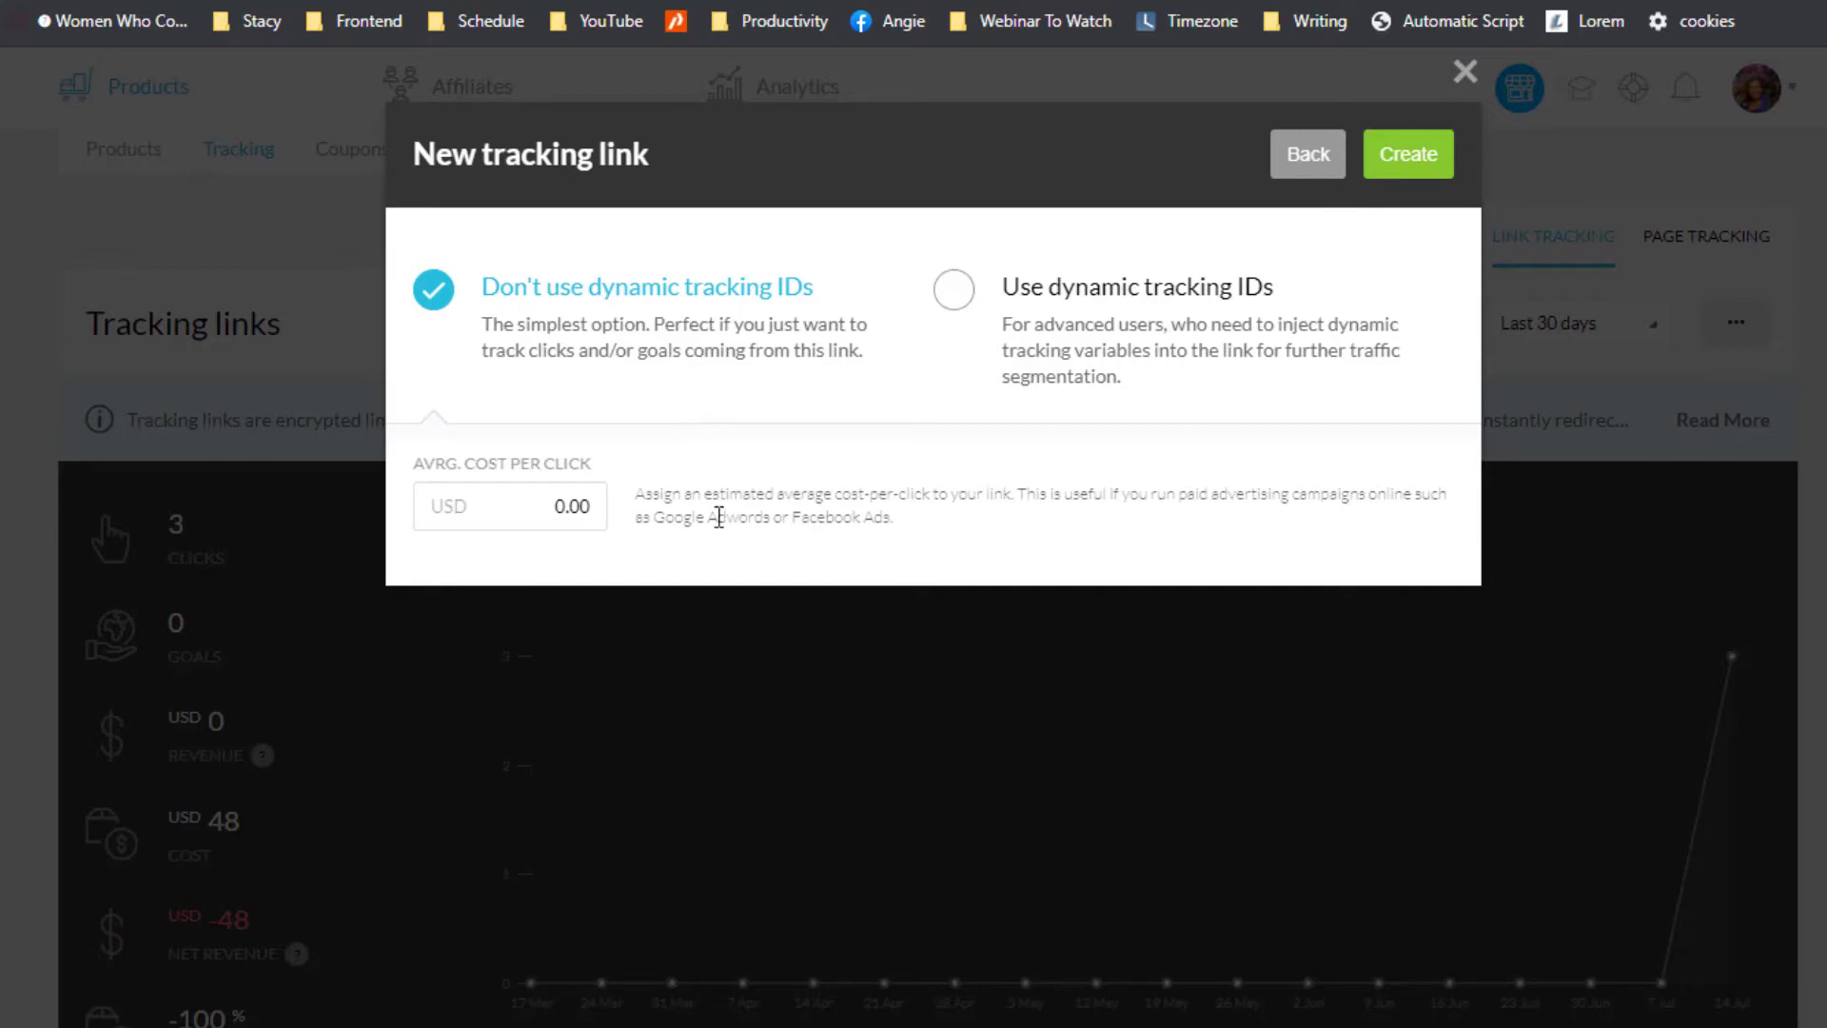
# Step: Change the average cost per click from 0.00 to USD 15.99 and create the tracking link
pyautogui.click(560, 509)
pyautogui.moveTo(555, 509); pyautogui.dragTo(565, 512)
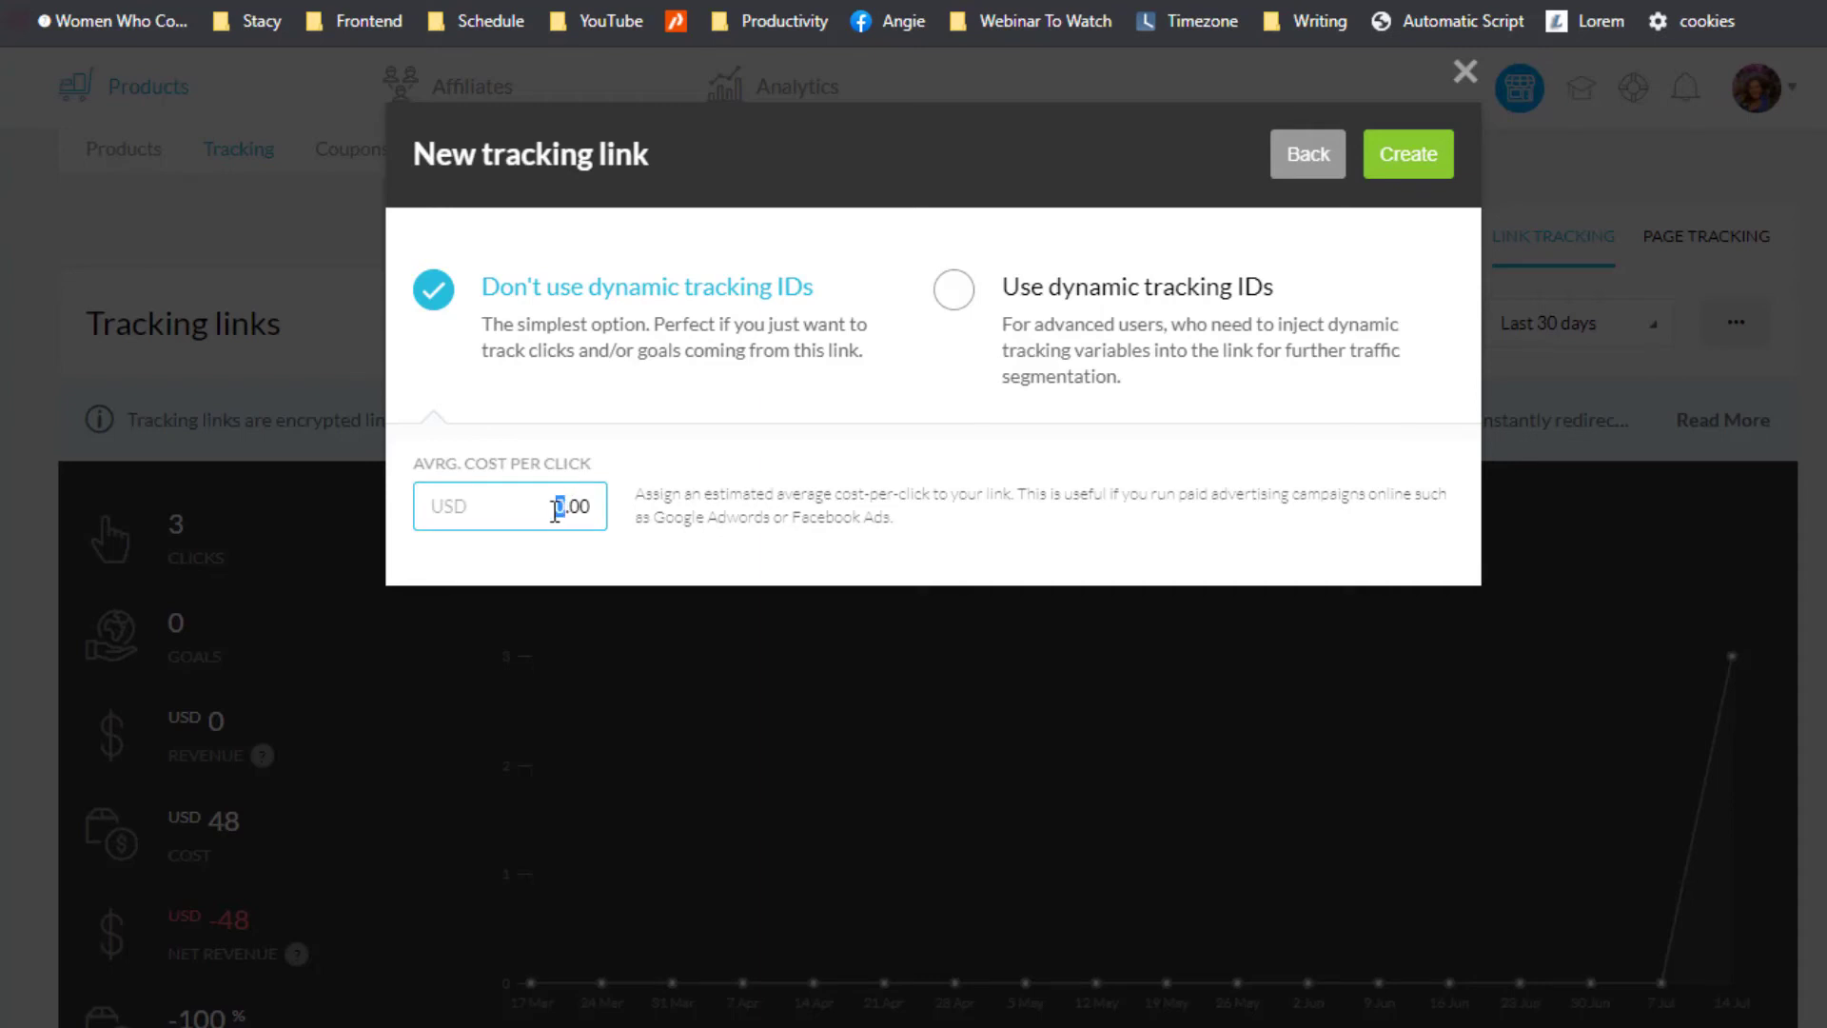
pyautogui.write('15')
pyautogui.moveTo(565, 506); pyautogui.dragTo(606, 504)
pyautogui.write('.99')
pyautogui.click(1406, 155)
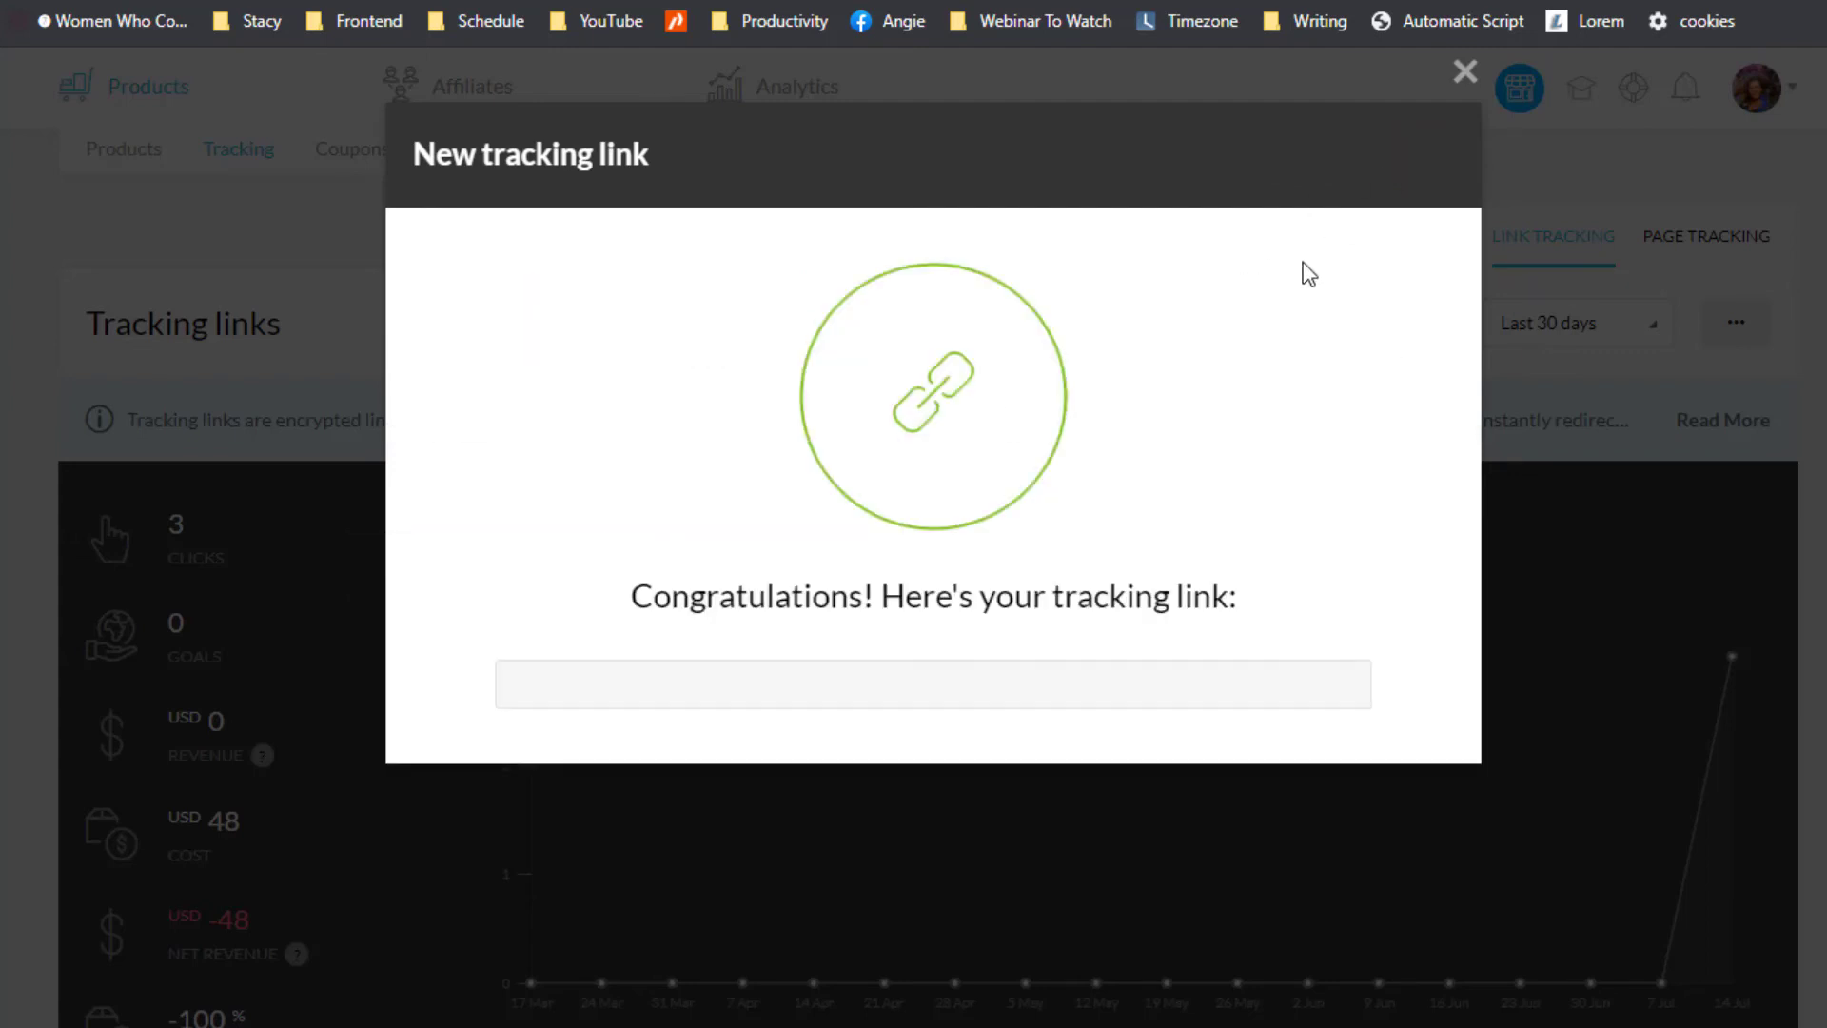